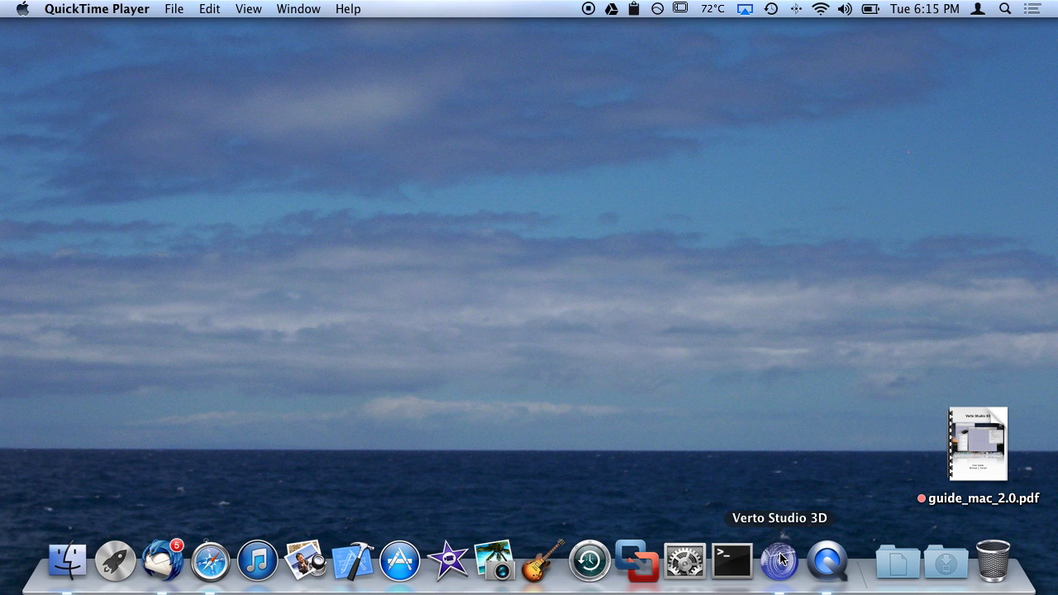
# Switch to Verto Studio 3D and bring up a new untitled scene.
pyautogui.click(781, 560)
pyautogui.moveTo(524, 27); pyautogui.dragTo(611, 10)
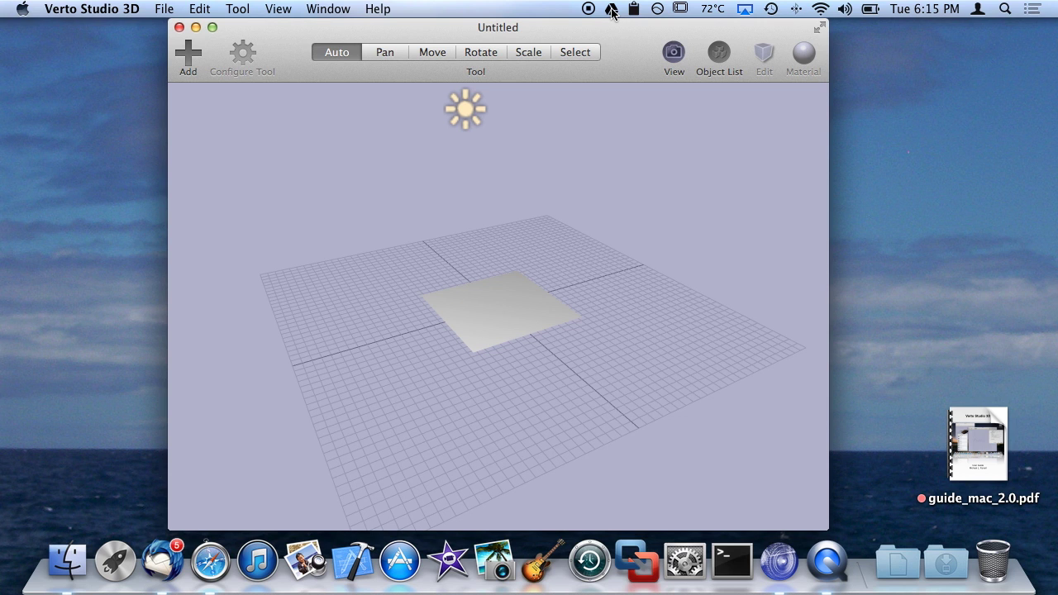
# Orbit around the default plane to examine the scene from several angles.
pyautogui.hscroll(10, 542, 300)
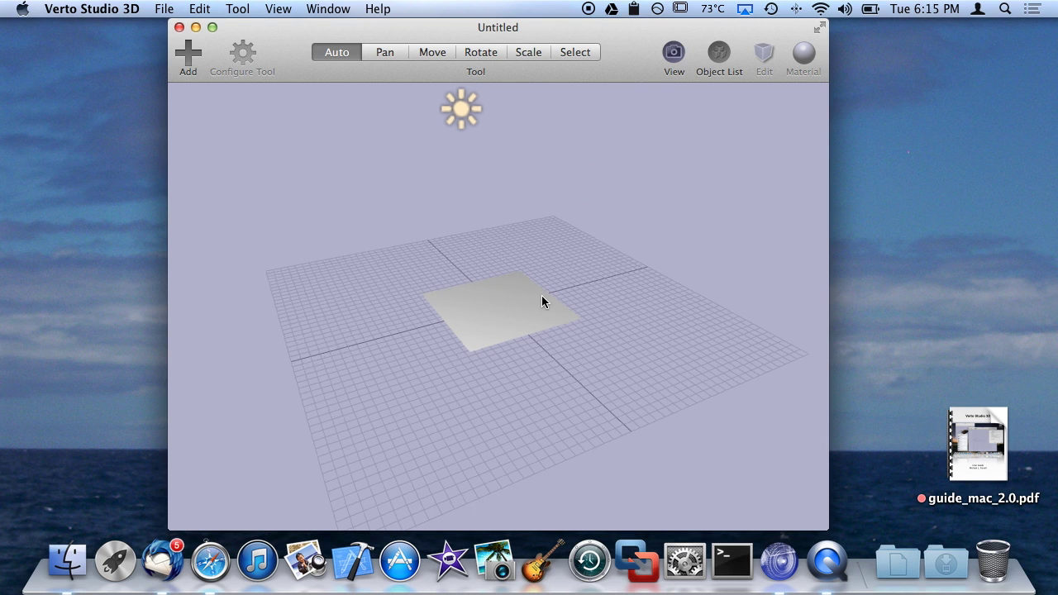
pyautogui.hscroll(-10, 542, 296)
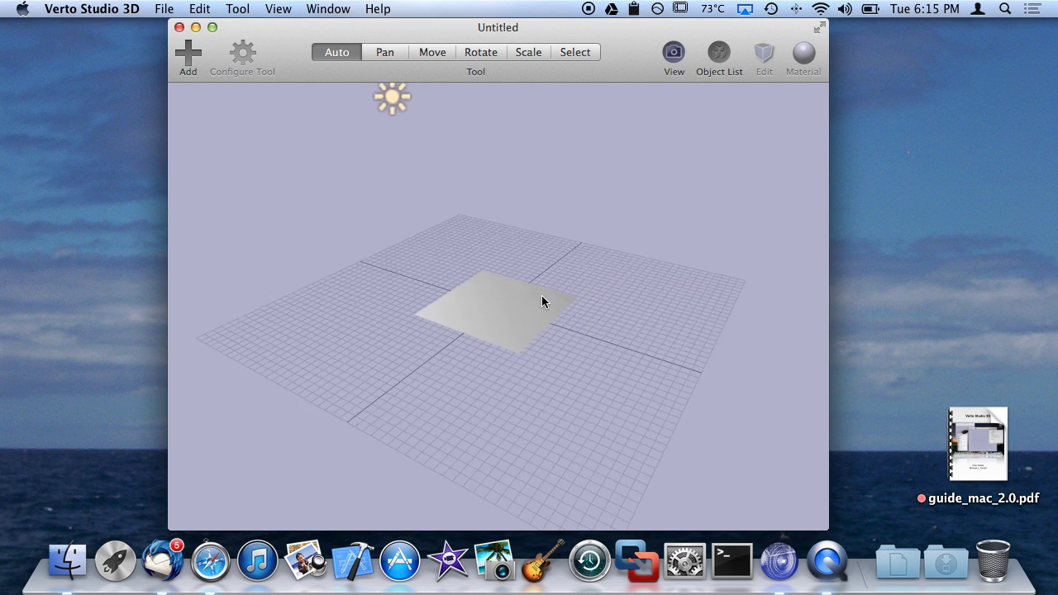
pyautogui.hscroll(5, 541, 302)
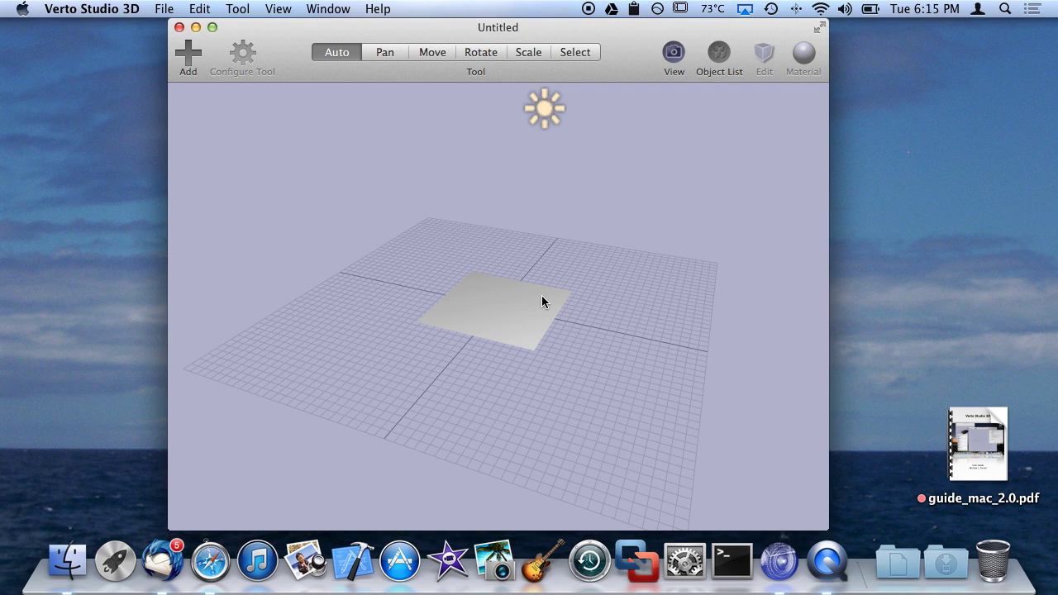
pyautogui.hscroll(2, 542, 302)
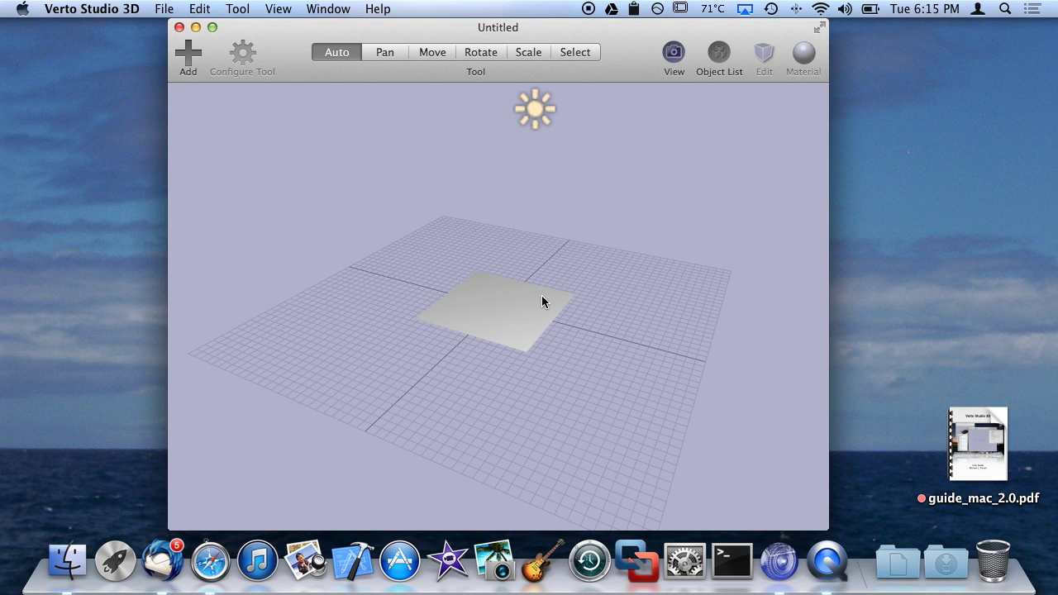
pyautogui.hscroll(5, 541, 295)
pyautogui.hscroll(-8, 542, 295)
pyautogui.hscroll(4, 542, 295)
pyautogui.hscroll(2, 542, 300)
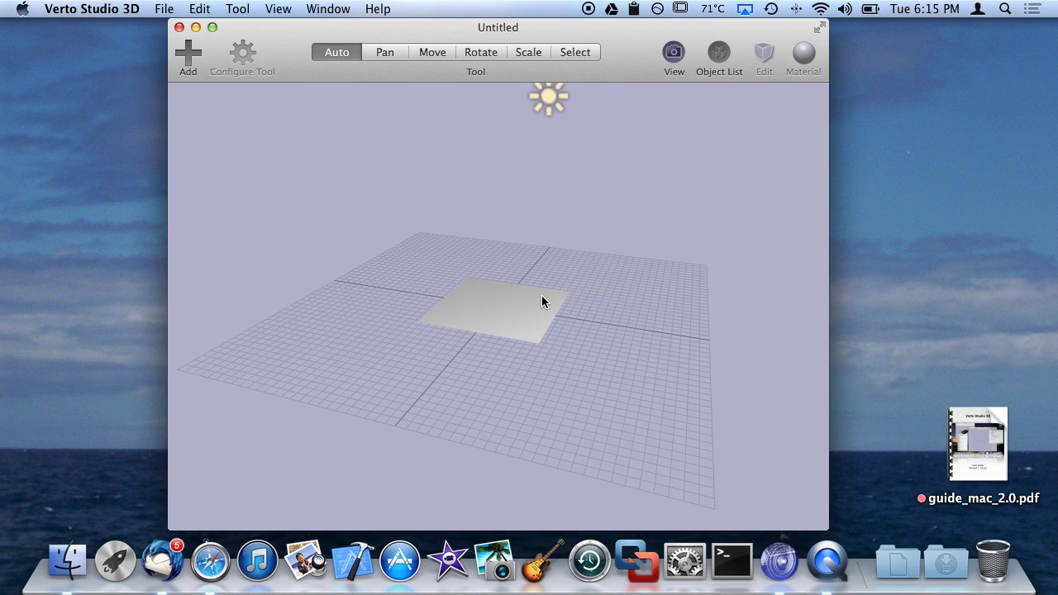
# Bring up the object library and delete the default plane from the scene.
pyautogui.click(541, 300)
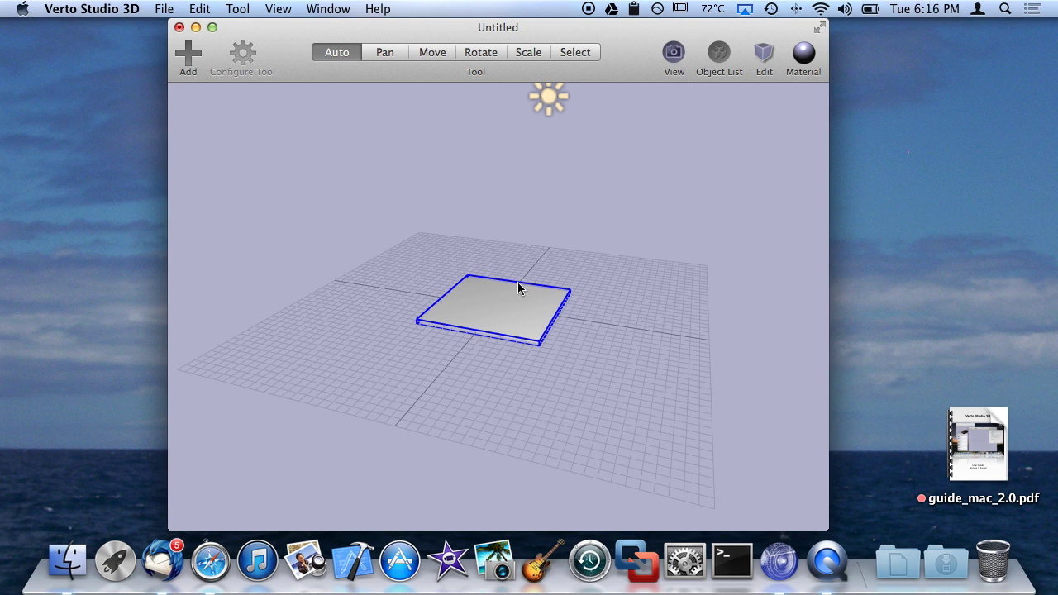
pyautogui.click(198, 53)
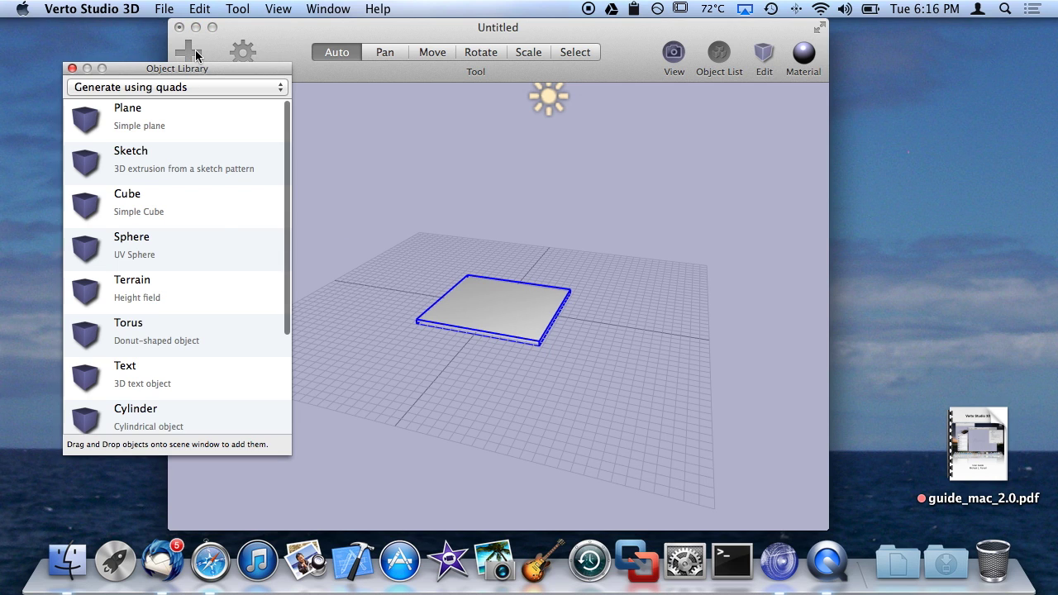
pyautogui.scroll(-5, 232, 248)
pyautogui.scroll(5, 232, 248)
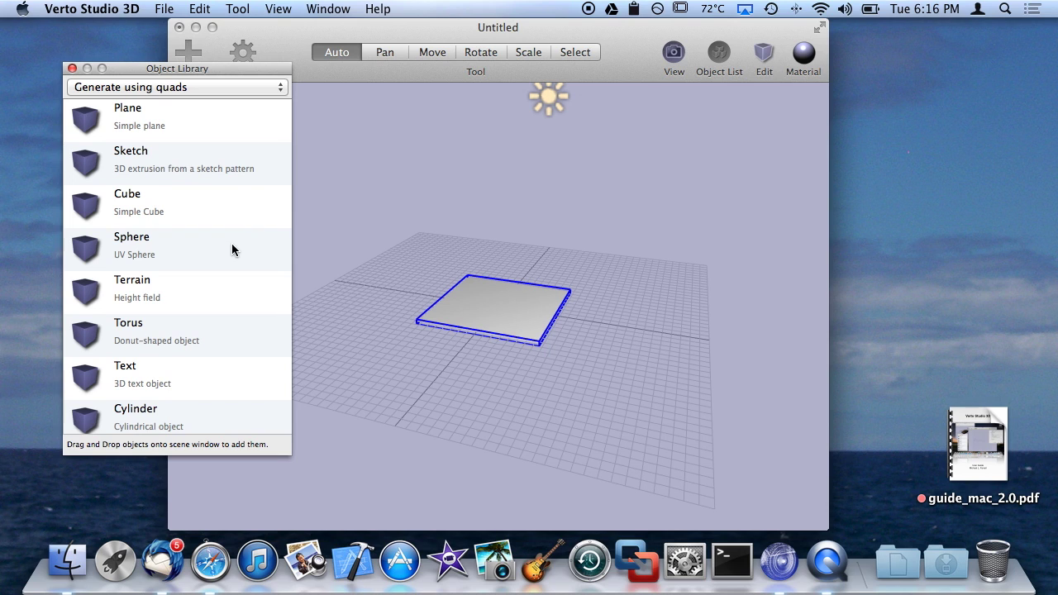
pyautogui.click(516, 302)
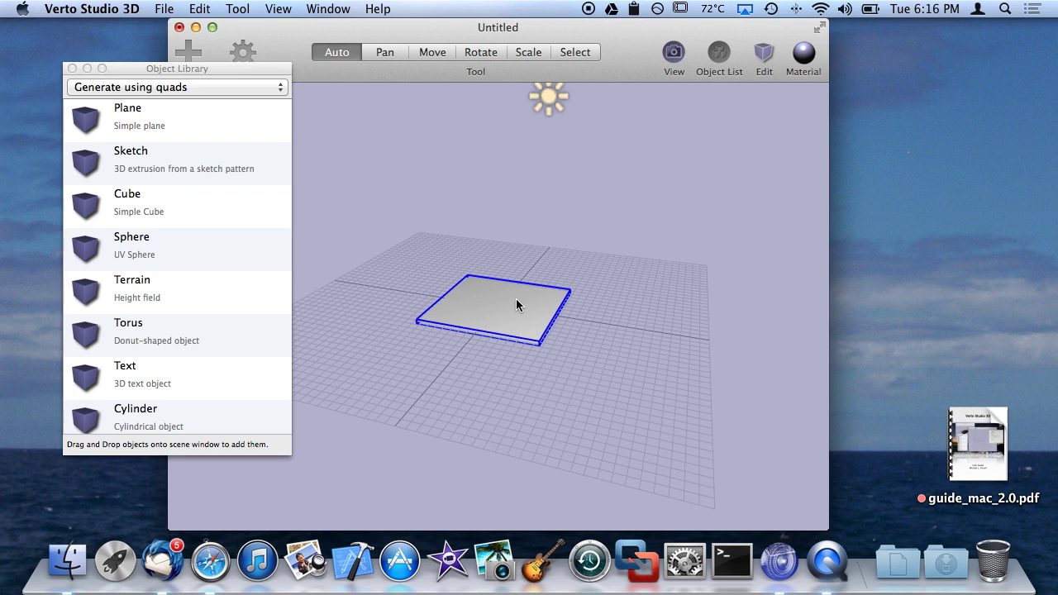
pyautogui.press('Delete')
# Add a simple plane from the object library at the centre of the grid, generated using quads.
pyautogui.click(206, 131)
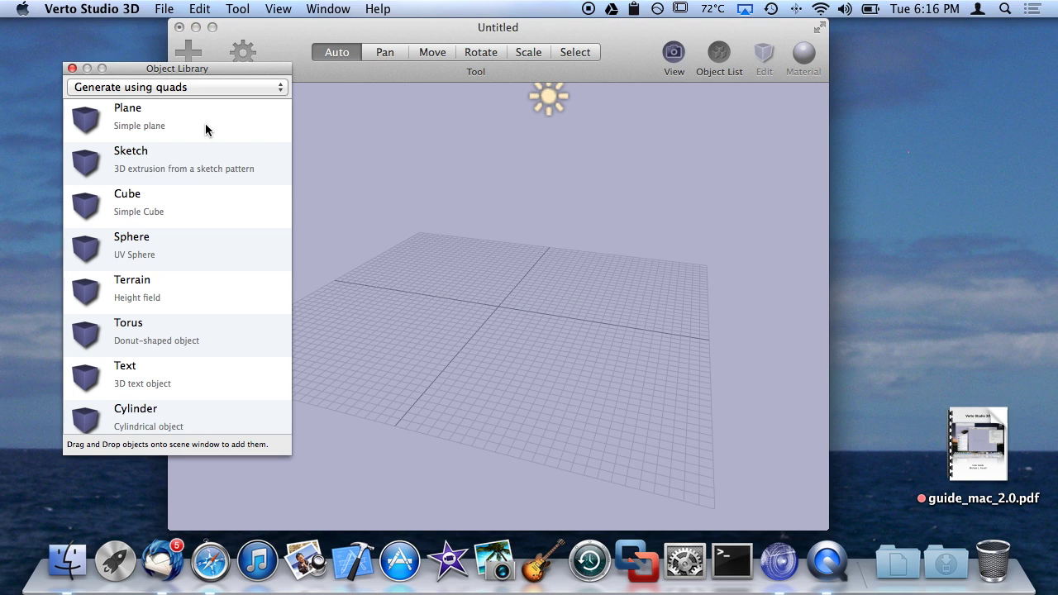
pyautogui.click(205, 133)
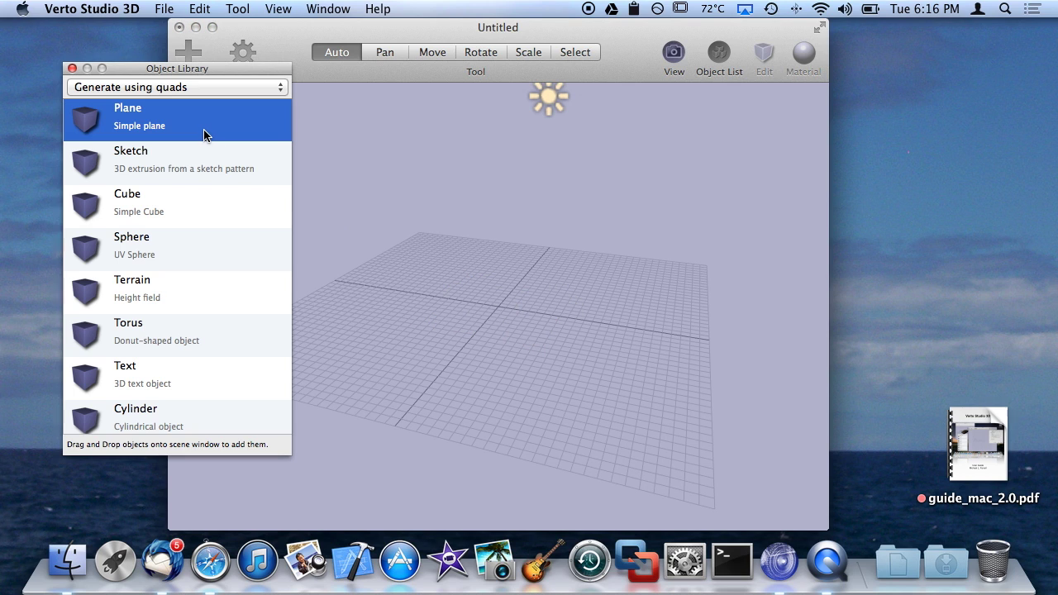
pyautogui.moveTo(204, 134); pyautogui.dragTo(560, 346)
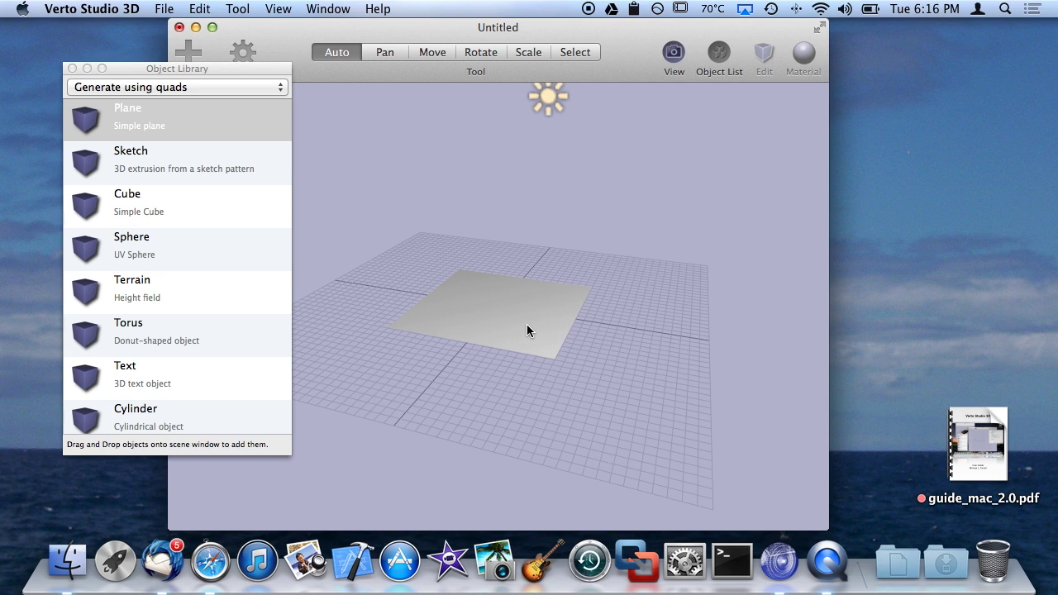
# Apply the pale yellow built-in texture to the new plane and delete the textured plane.
pyautogui.click(527, 326)
pyautogui.hscroll(-5, 527, 330)
pyautogui.hscroll(10, 527, 331)
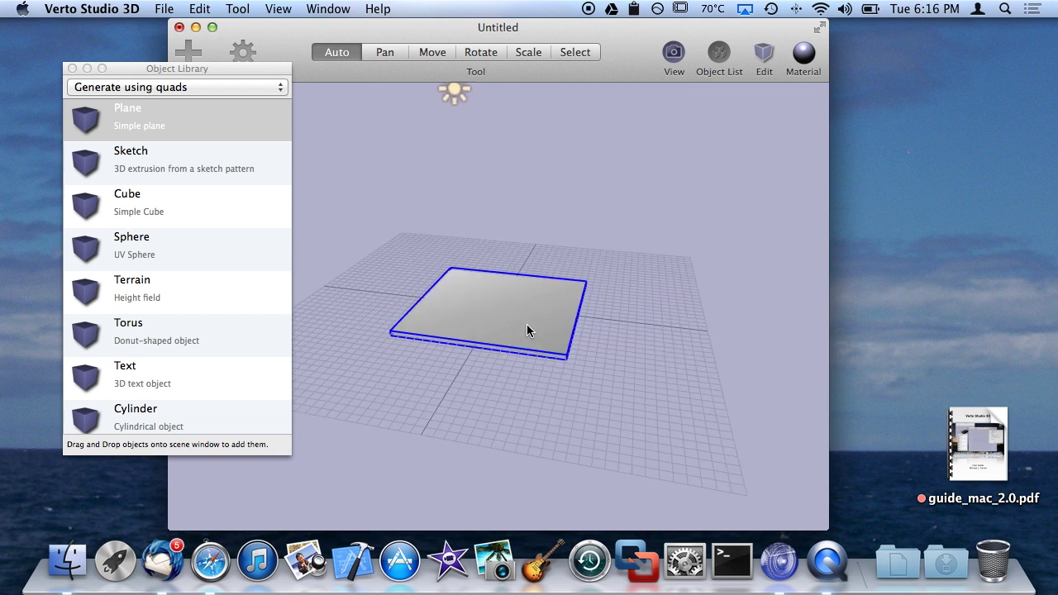
pyautogui.hscroll(1, 527, 331)
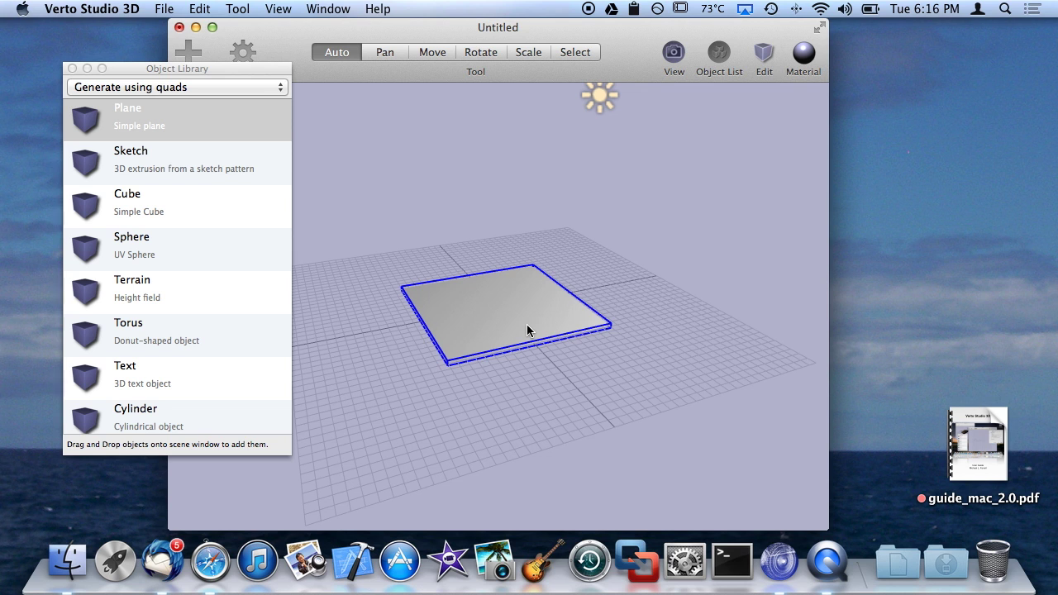
pyautogui.hscroll(-6, 527, 325)
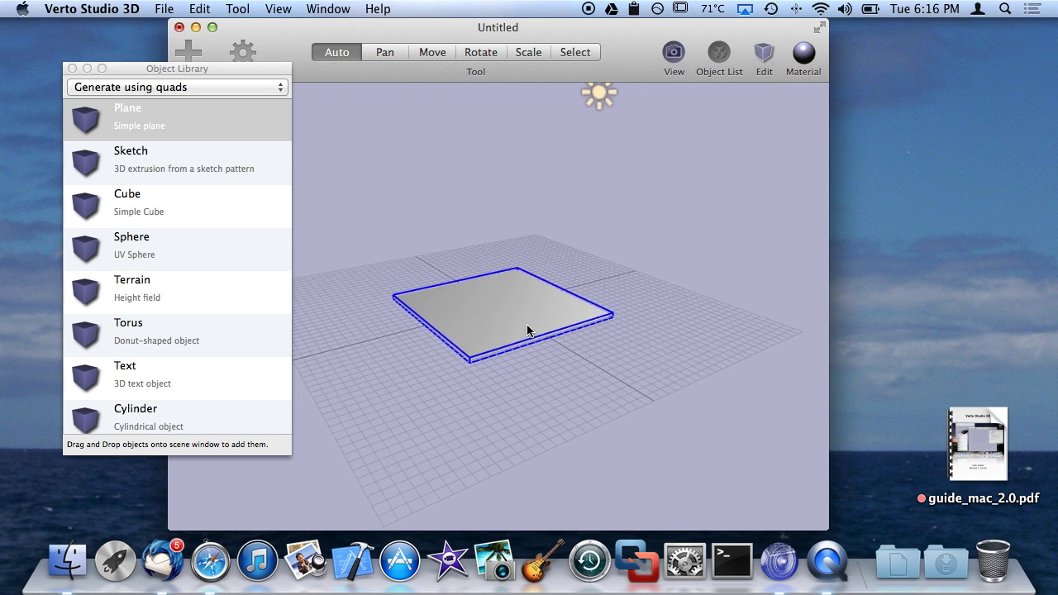
pyautogui.hscroll(4, 528, 325)
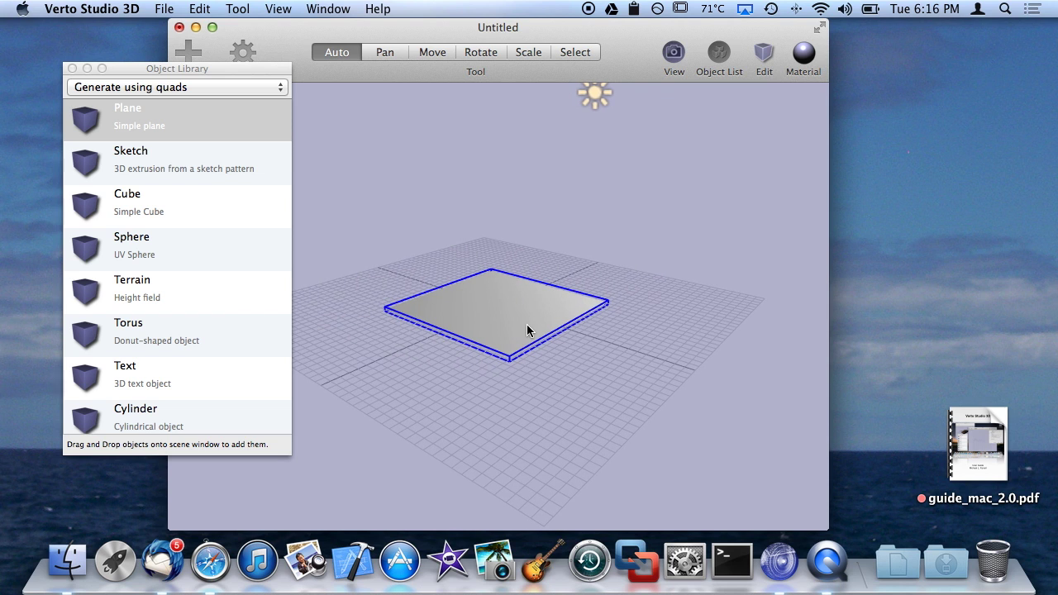
pyautogui.click(809, 55)
pyautogui.click(882, 155)
pyautogui.click(778, 217)
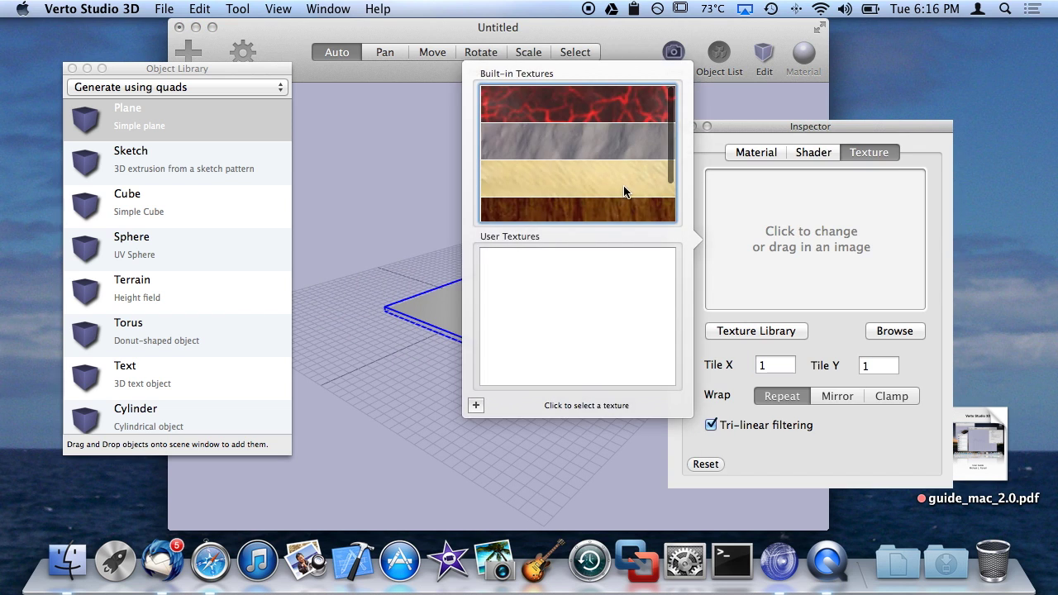
pyautogui.click(624, 190)
pyautogui.click(676, 126)
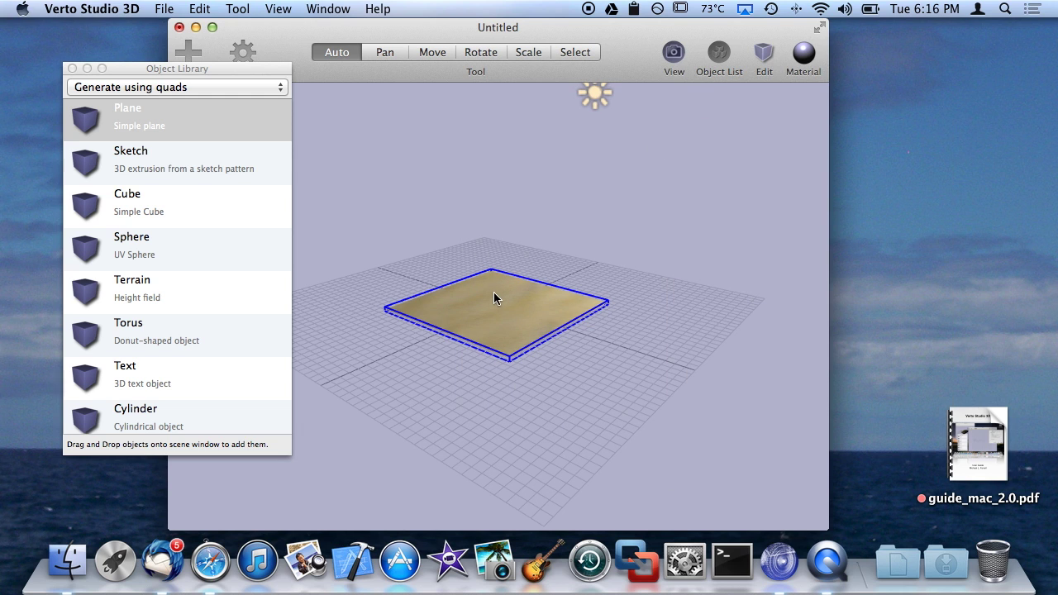
pyautogui.press('Delete')
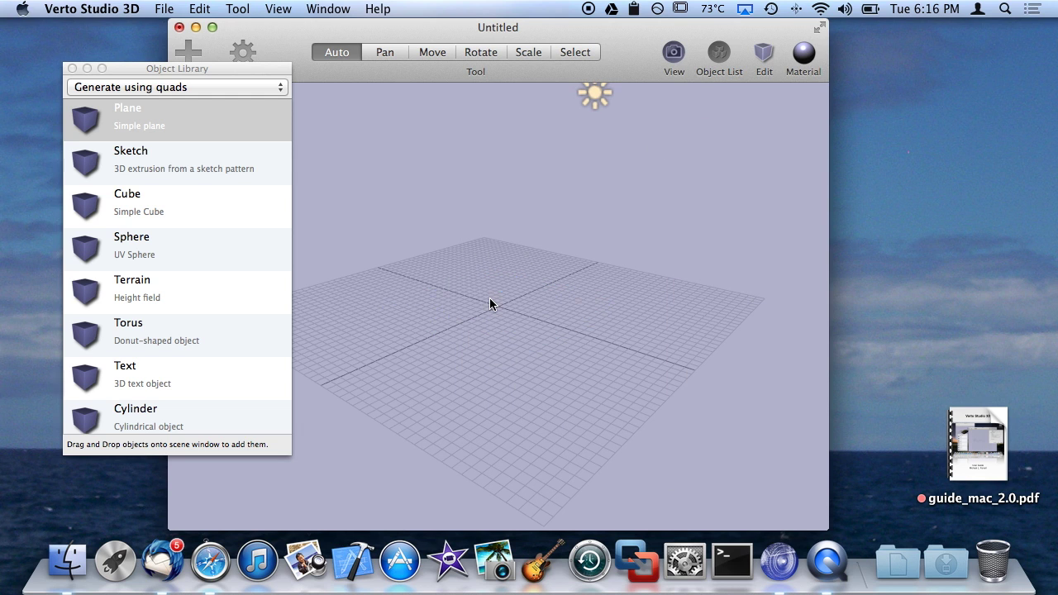
# Shift the scene window clear of the object library and add a simple cube, generated using quads, to the scene.
pyautogui.moveTo(620, 40); pyautogui.dragTo(714, 40)
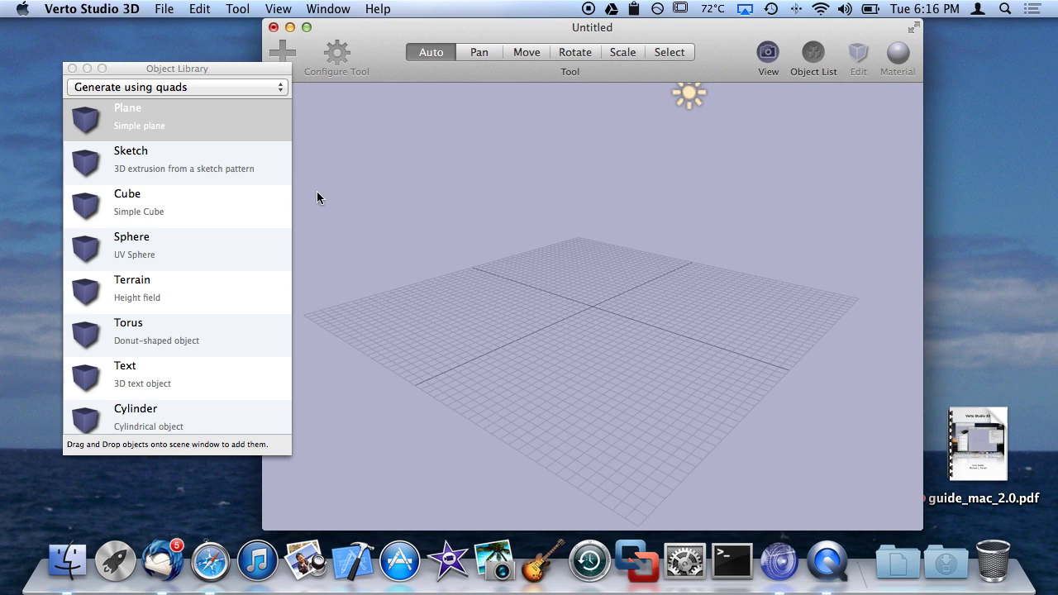
pyautogui.scroll(-2, 110, 240)
pyautogui.scroll(2, 111, 238)
pyautogui.click(114, 211)
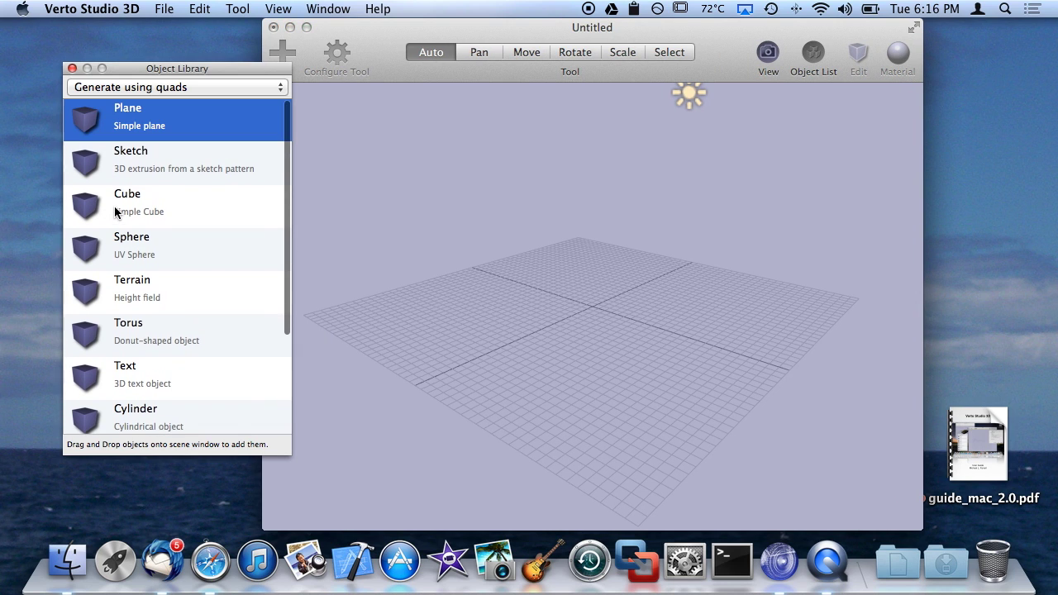
pyautogui.click(116, 213)
pyautogui.doubleClick(116, 212)
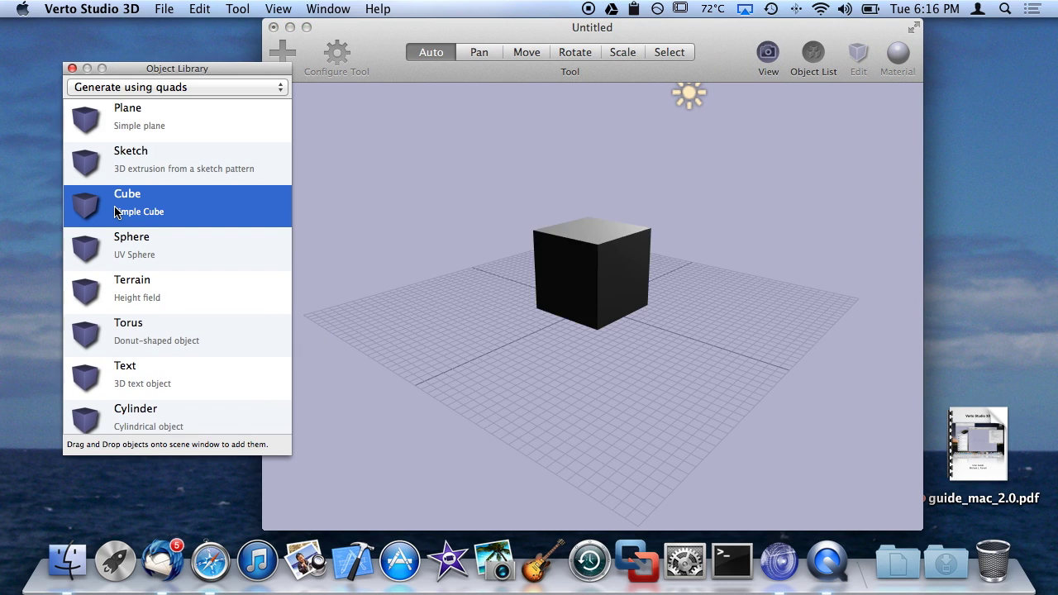
# Move the light horizontally along its red and blue axes so it lights both near side faces of the cube.
pyautogui.click(548, 240)
pyautogui.click(690, 95)
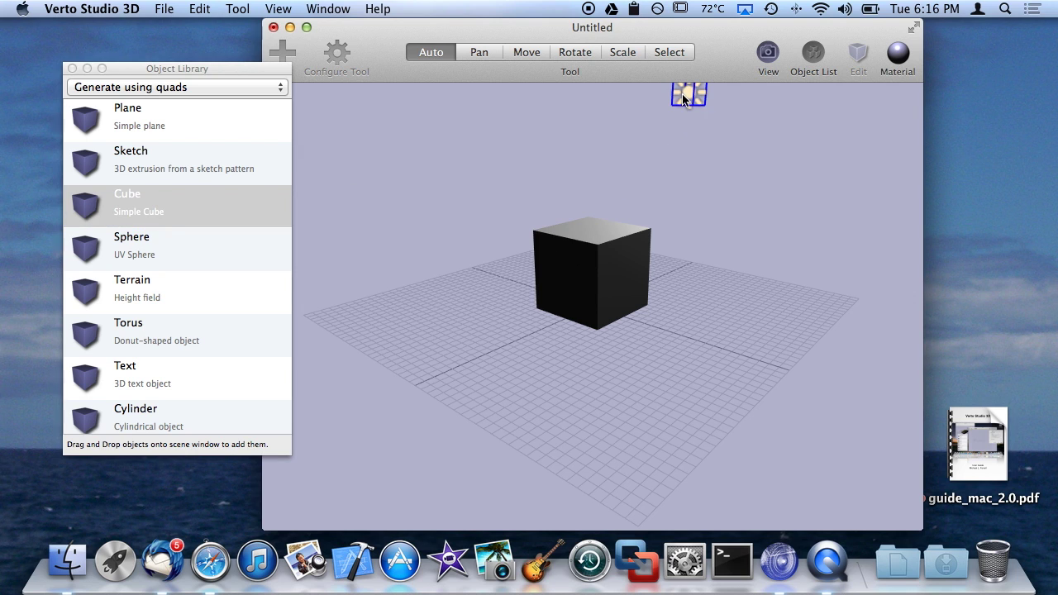
pyautogui.moveTo(690, 95)
pyautogui.mouseDown()
pyautogui.moveTo(458, 138)
pyautogui.moveTo(442, 166)
pyautogui.moveTo(490, 168)
pyautogui.moveTo(504, 135)
pyautogui.moveTo(500, 79)
pyautogui.mouseUp()
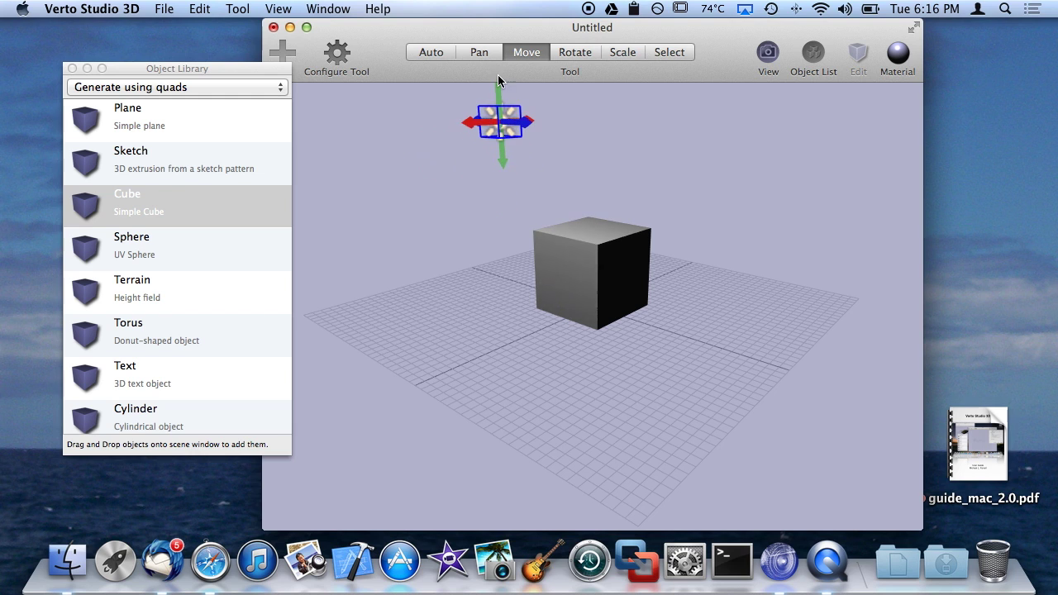
pyautogui.moveTo(518, 124); pyautogui.dragTo(816, 166)
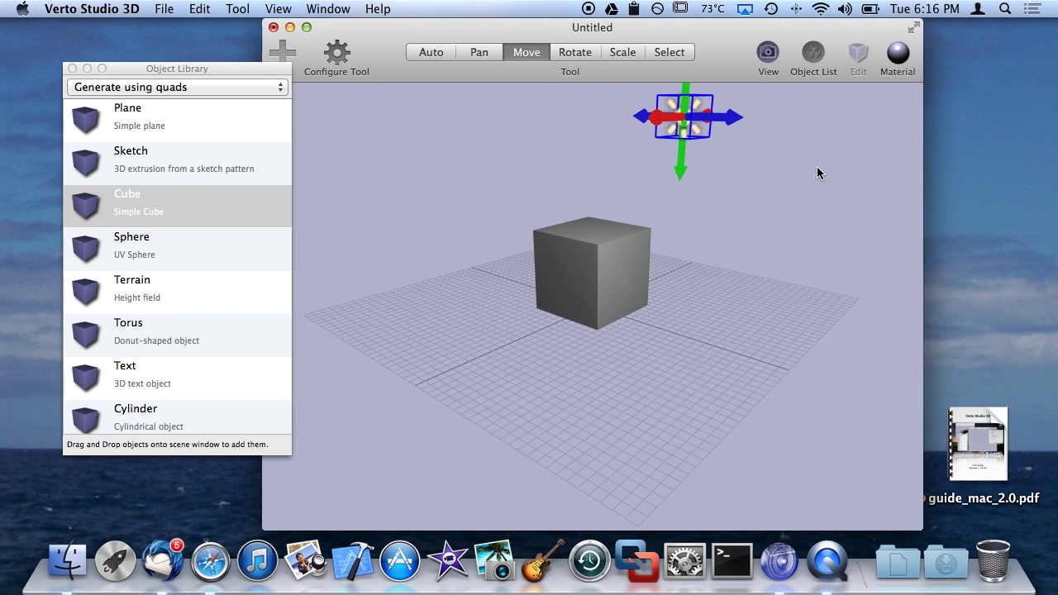
pyautogui.click(430, 52)
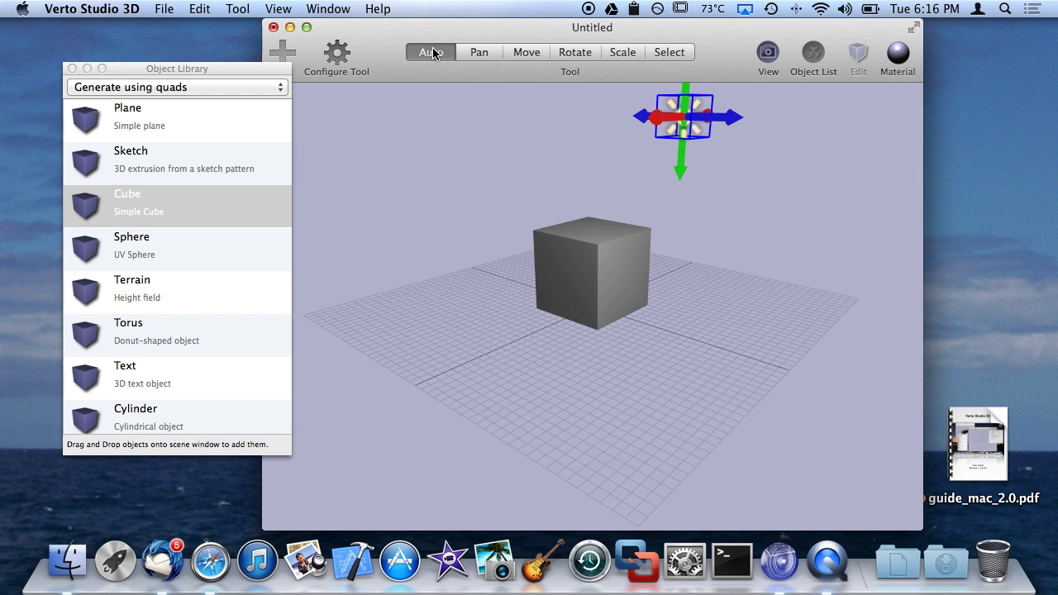
# Scale the cube into a long, narrow box by stretching it along the blue axis and shrinking it along the red axis.
pyautogui.click(620, 287)
pyautogui.hscroll(10, 619, 287)
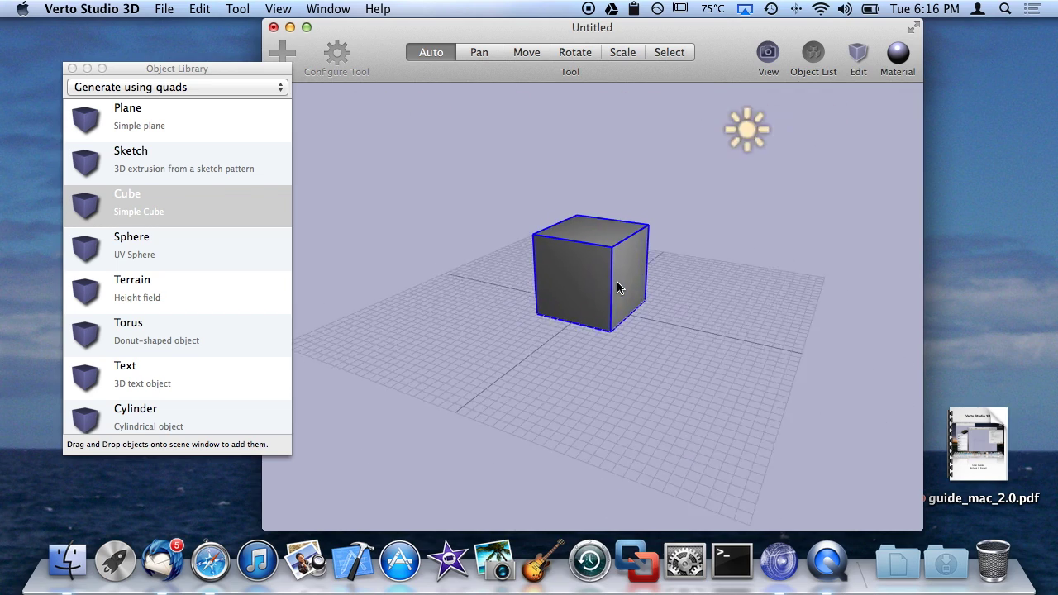
pyautogui.hscroll(5, 649, 311)
pyautogui.hscroll(10, 650, 310)
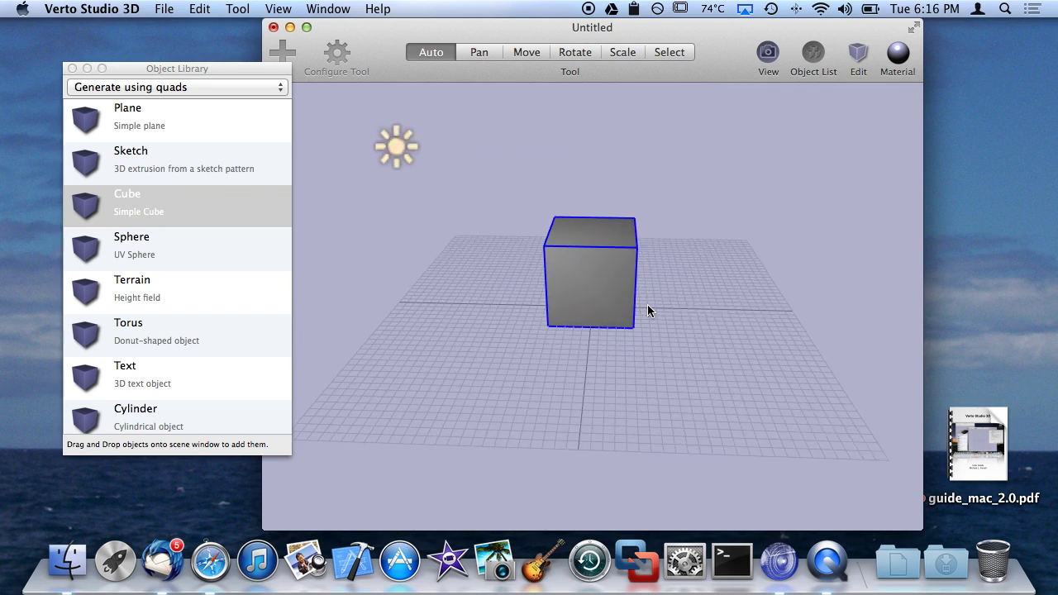
pyautogui.hscroll(-6, 569, 288)
pyautogui.hscroll(-2, 529, 316)
pyautogui.hscroll(-10, 528, 309)
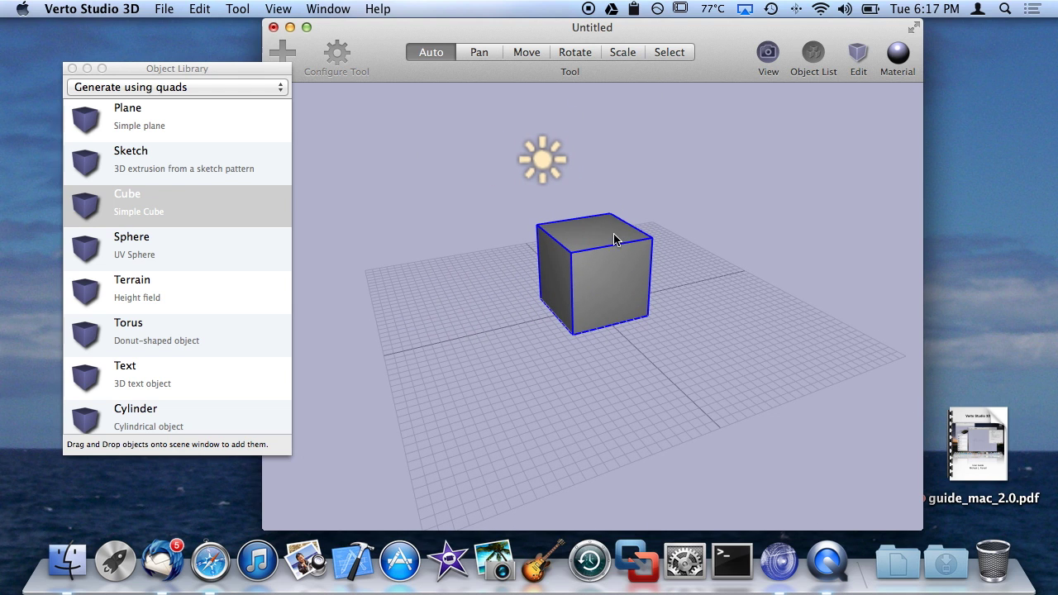
pyautogui.hscroll(-4, 613, 240)
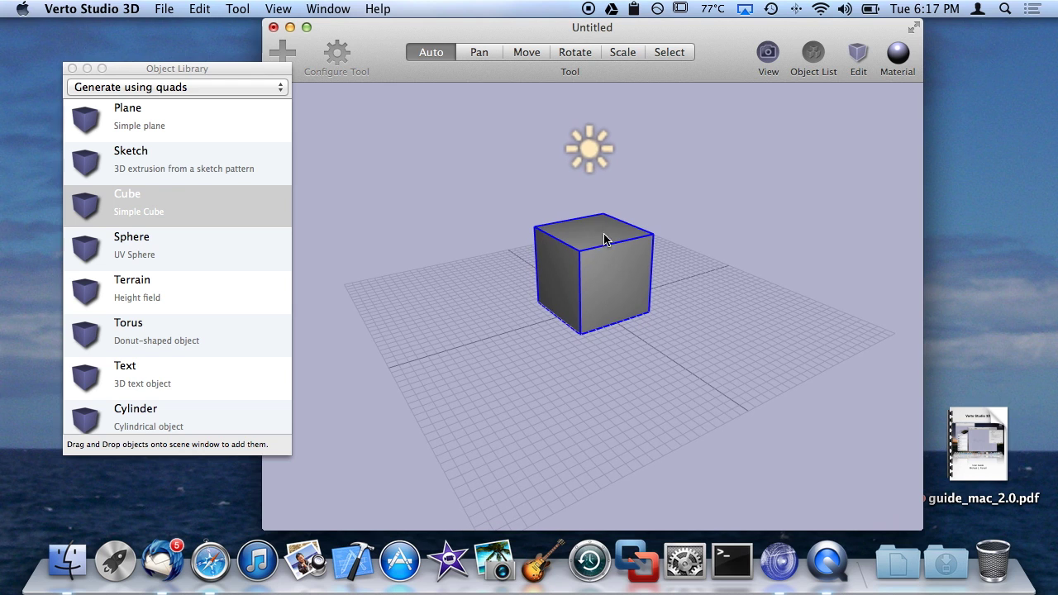
pyautogui.click(612, 56)
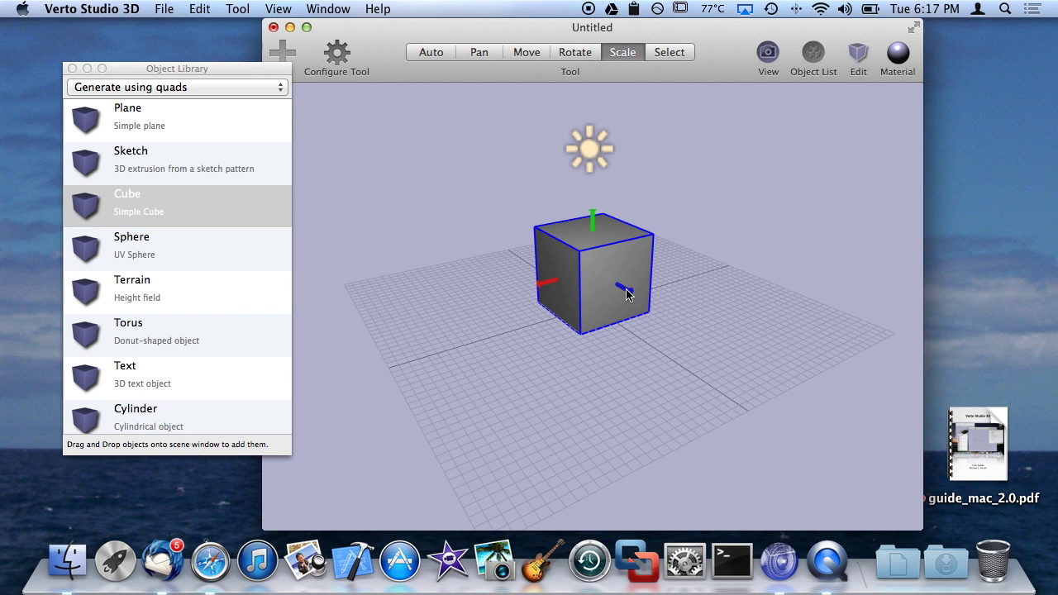
pyautogui.moveTo(626, 294); pyautogui.dragTo(686, 331)
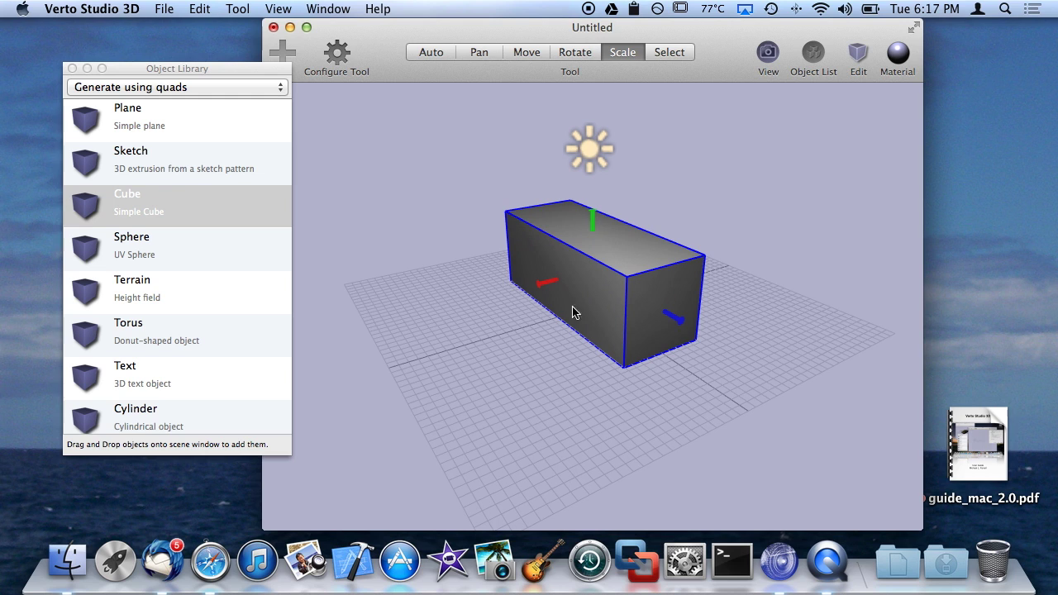
pyautogui.moveTo(544, 284); pyautogui.dragTo(576, 291)
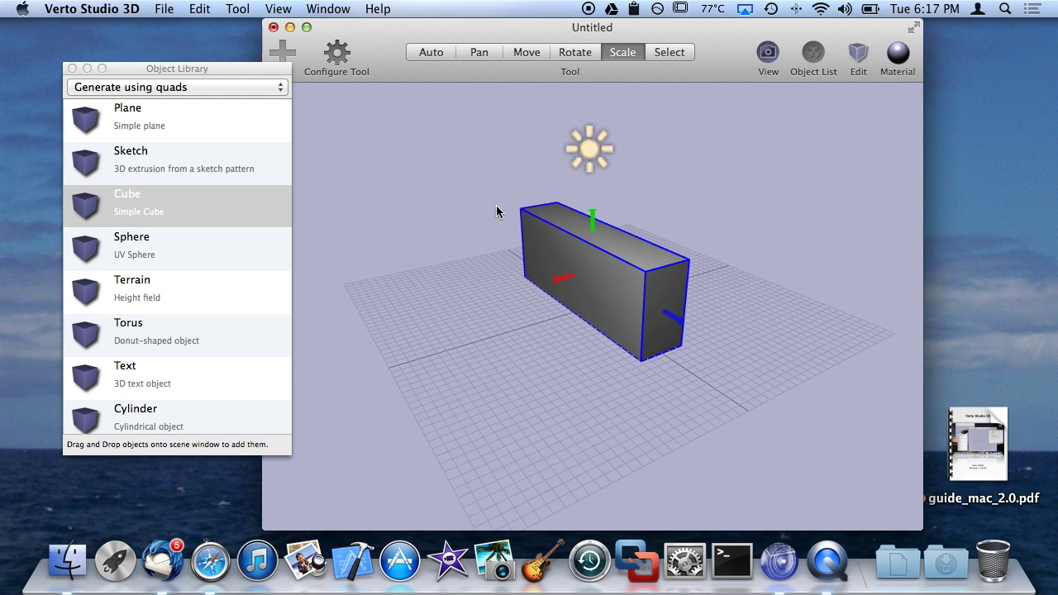
# Rotate the long box around its blue axis until it lies on its wide side, and delete it from the scene.
pyautogui.click(567, 58)
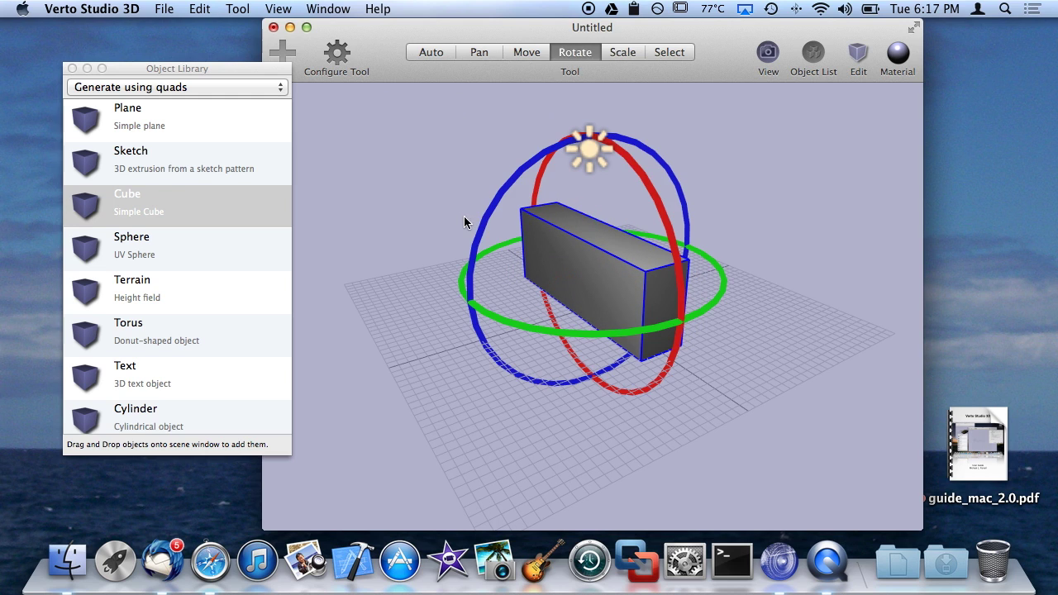
pyautogui.moveTo(481, 220); pyautogui.dragTo(627, 129)
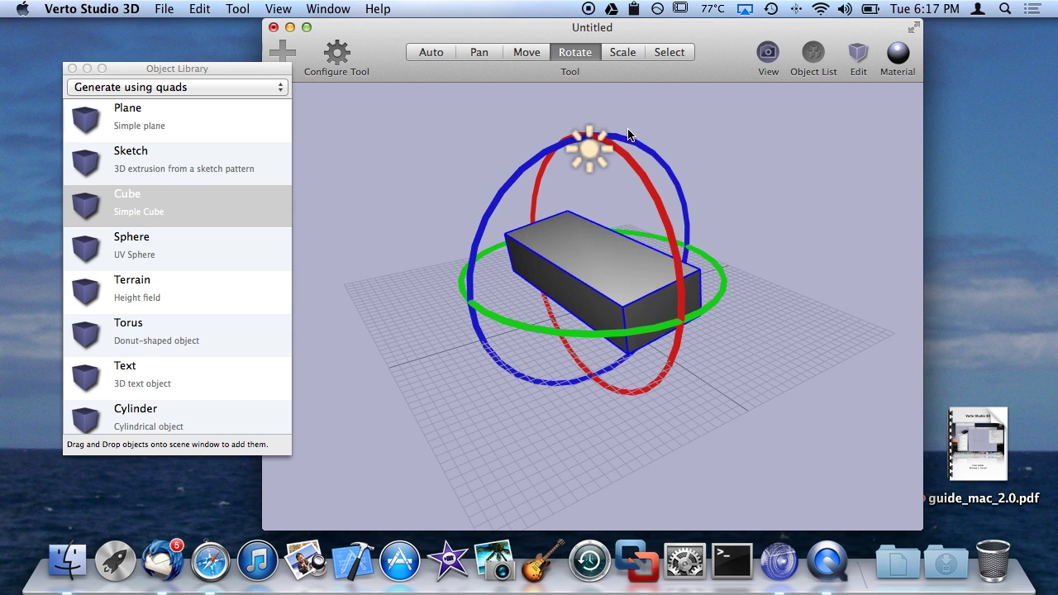
pyautogui.press('Delete')
pyautogui.click(426, 52)
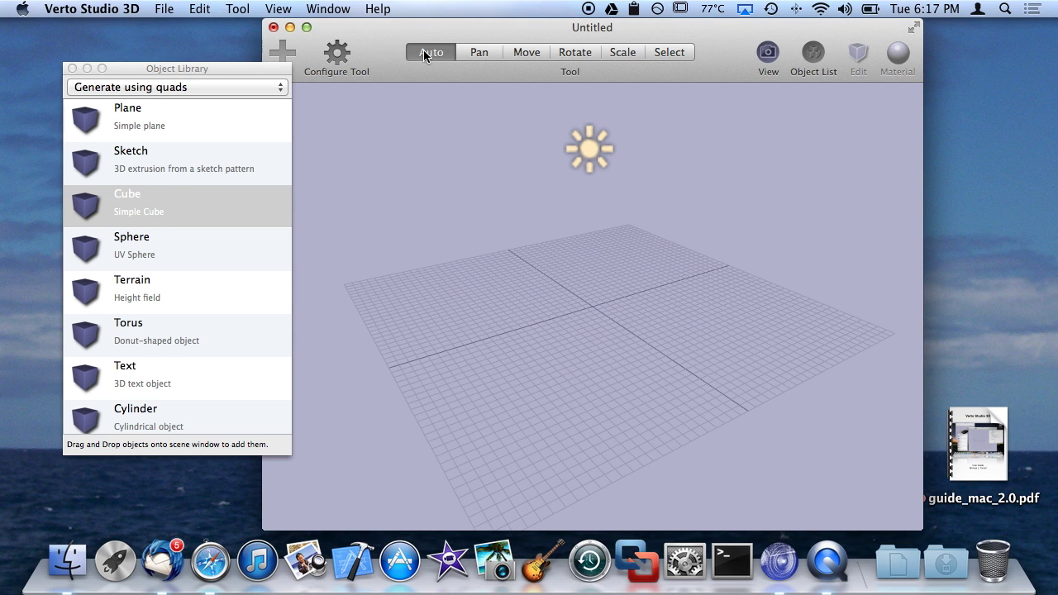
# Add a UV sphere with linked slices and stacks of 24 to the scene and select it.
pyautogui.click(137, 243)
pyautogui.click(137, 243)
pyautogui.moveTo(137, 243); pyautogui.dragTo(679, 288)
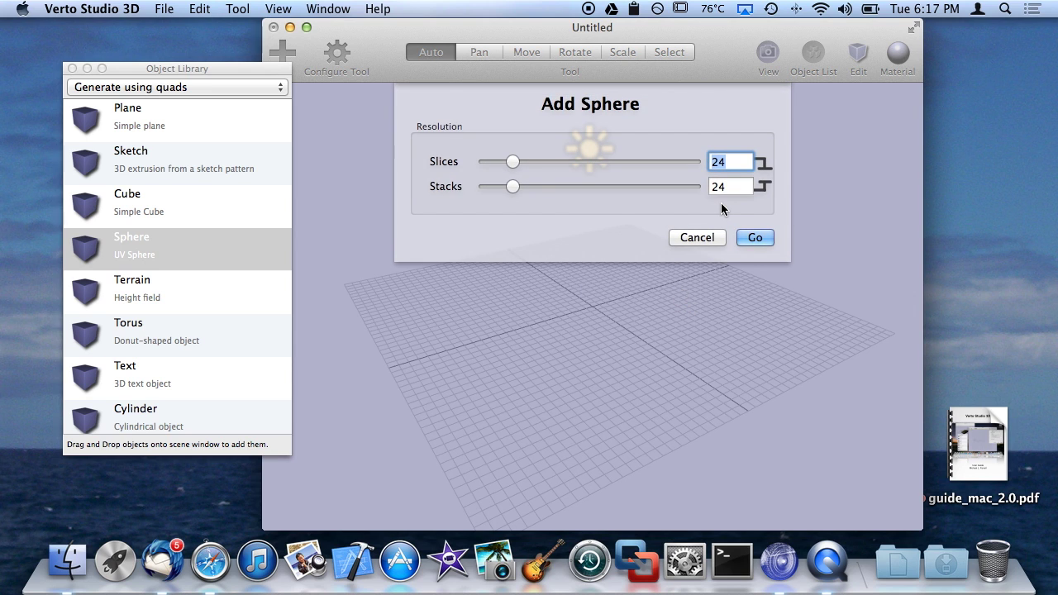
pyautogui.click(735, 186)
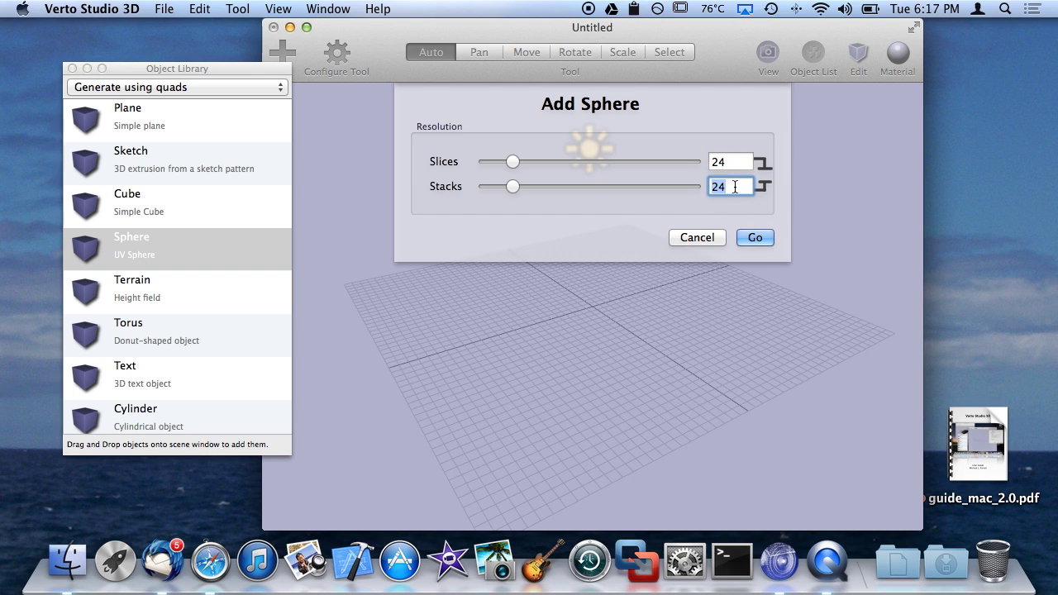
pyautogui.click(764, 175)
pyautogui.moveTo(512, 169)
pyautogui.mouseDown()
pyautogui.moveTo(568, 160)
pyautogui.moveTo(637, 168)
pyautogui.moveTo(574, 157)
pyautogui.moveTo(707, 172)
pyautogui.moveTo(476, 164)
pyautogui.moveTo(512, 168)
pyautogui.mouseUp()
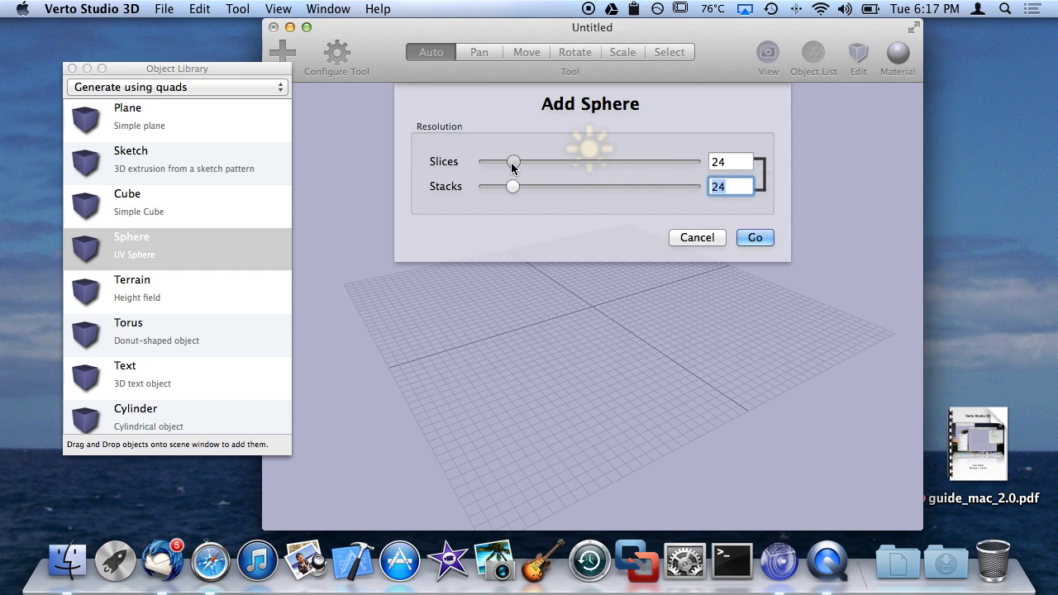
pyautogui.click(752, 239)
pyautogui.click(587, 292)
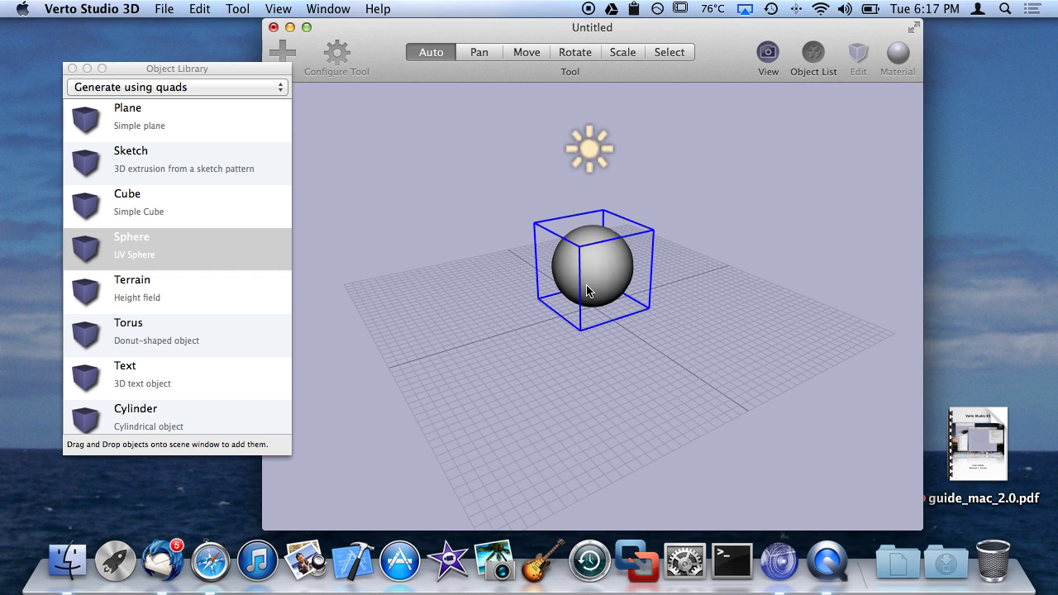
# Move the light beside the sphere to about X -37.6, Y 43.5, Z 32.5 and check its settings.
pyautogui.moveTo(587, 135); pyautogui.dragTo(487, 161)
pyautogui.click(897, 56)
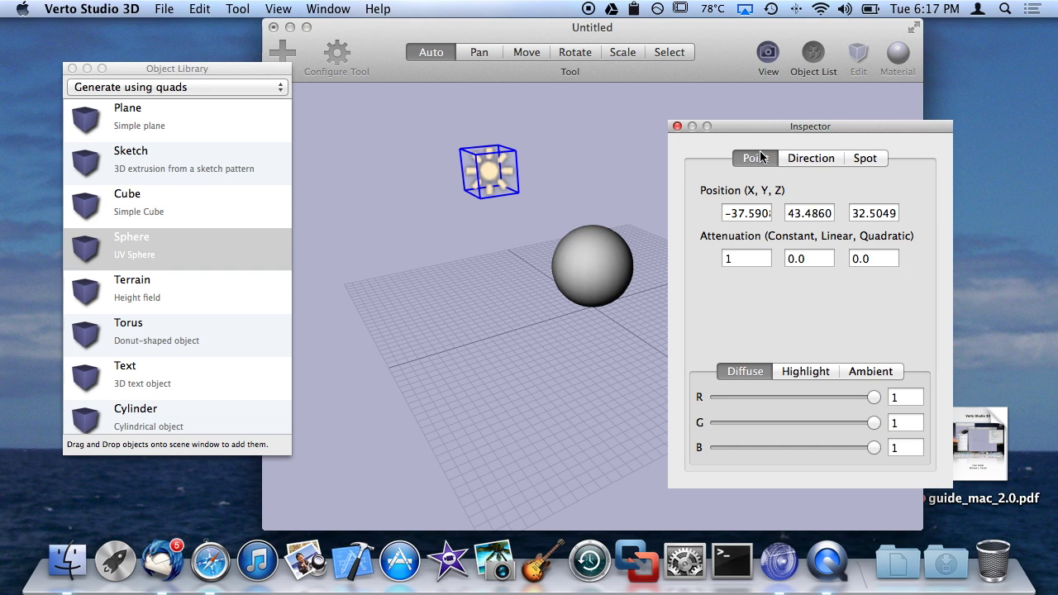
pyautogui.click(677, 127)
# Select the sphere and open its material settings.
pyautogui.click(561, 279)
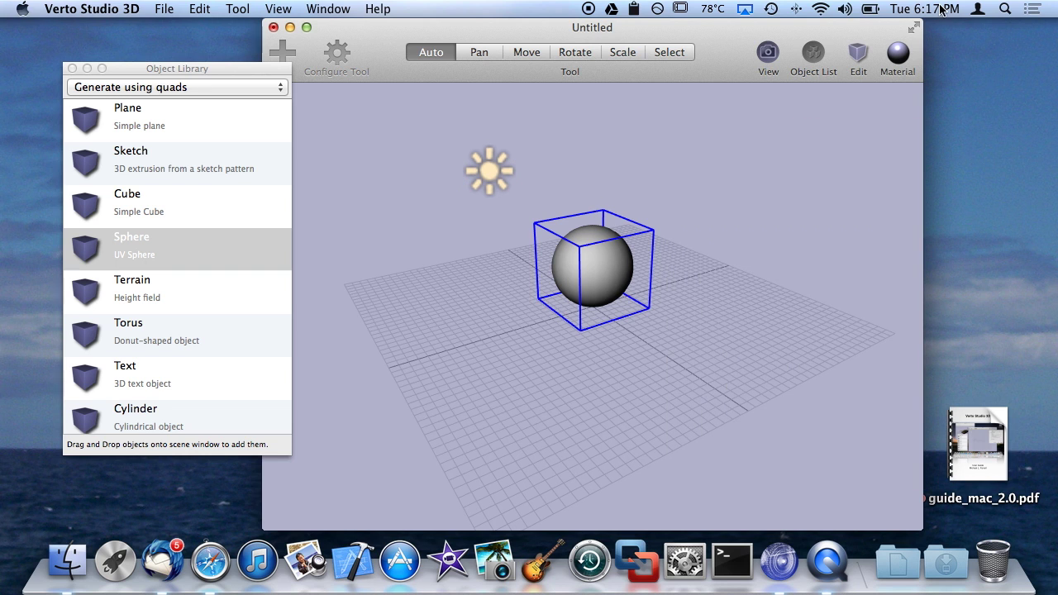
pyautogui.click(899, 54)
pyautogui.click(813, 152)
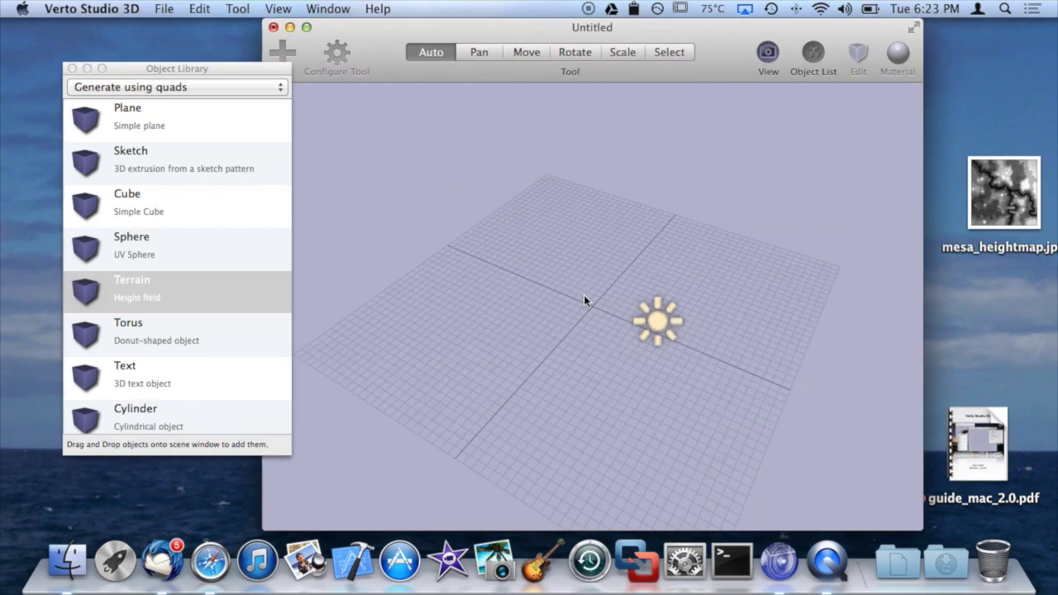
# Add a terrain with a 64 by 64 resolution and random height data to the scene.
pyautogui.click(186, 298)
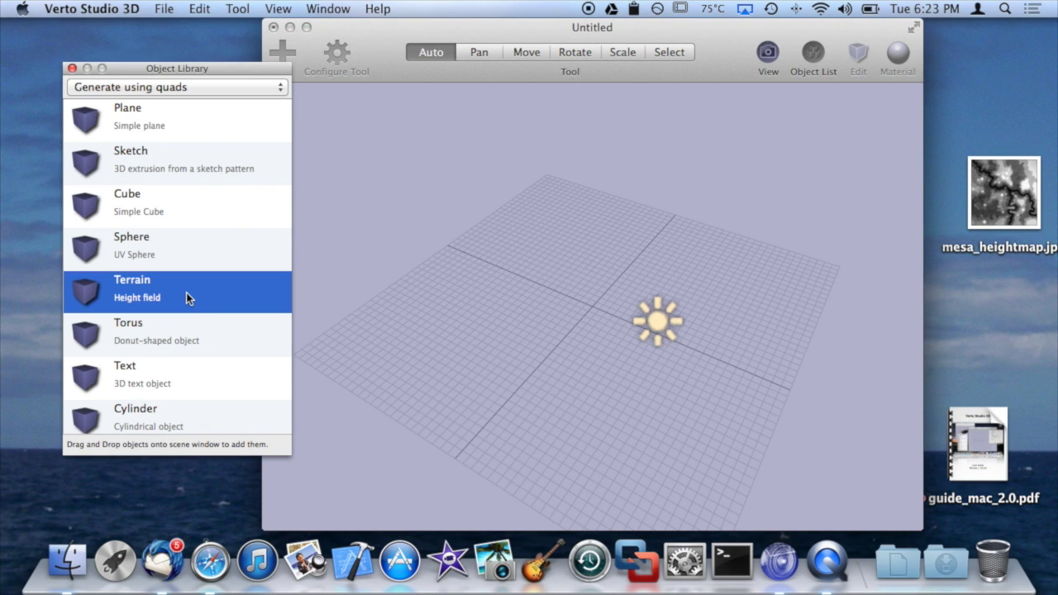
pyautogui.moveTo(186, 294); pyautogui.dragTo(449, 298)
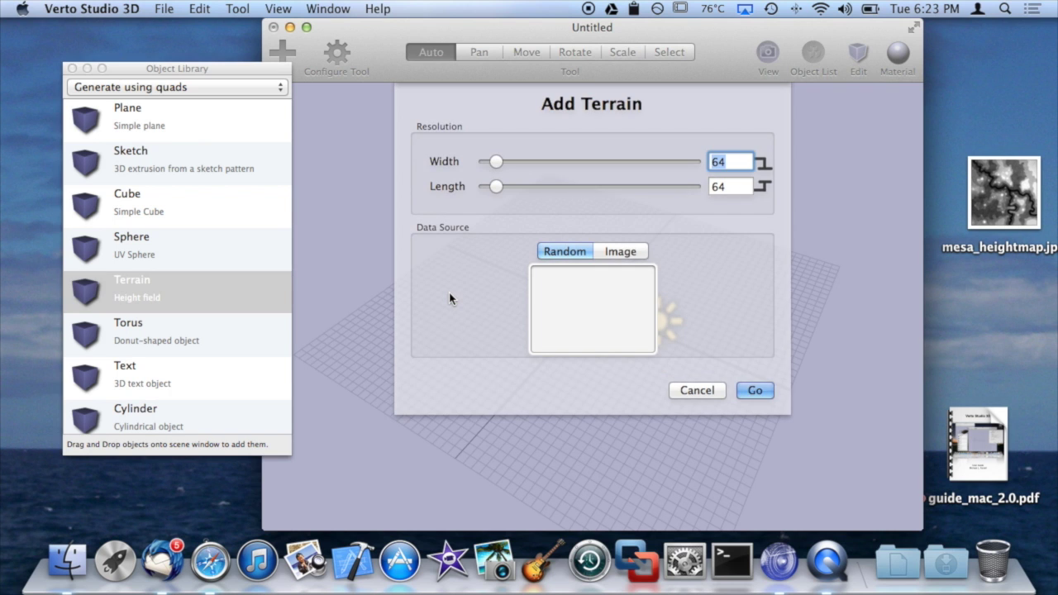
pyautogui.click(755, 391)
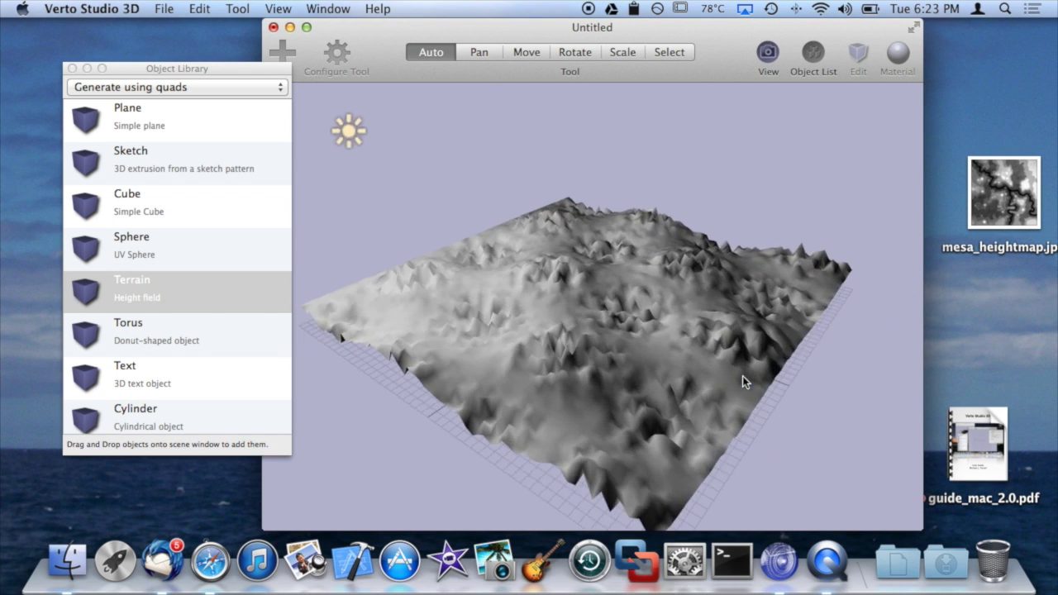
# Delete the random terrain and start a new one with linked width and length resolutions of 786.
pyautogui.click(670, 363)
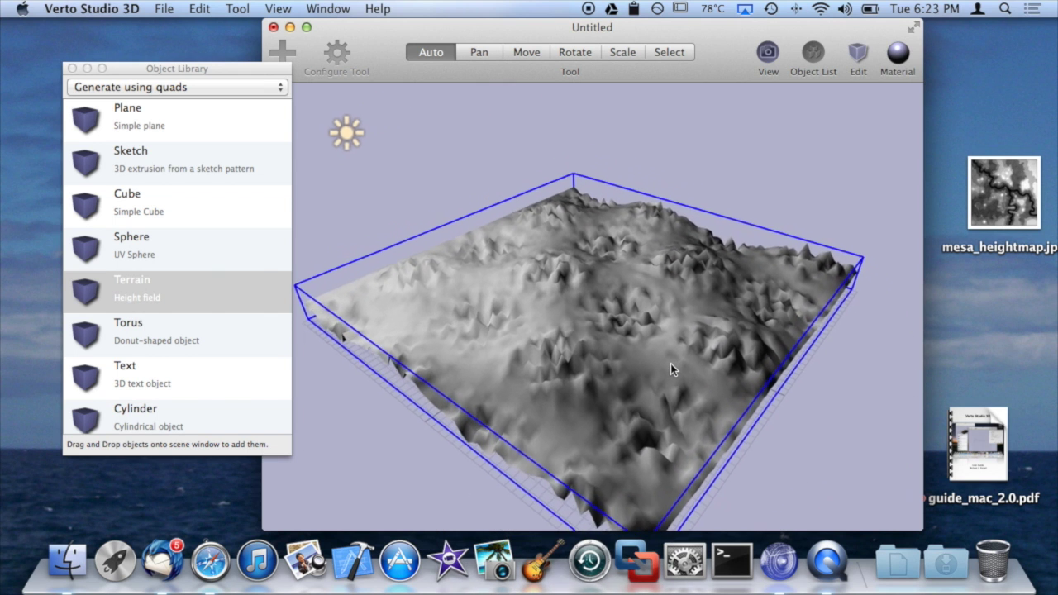
pyautogui.press('Delete')
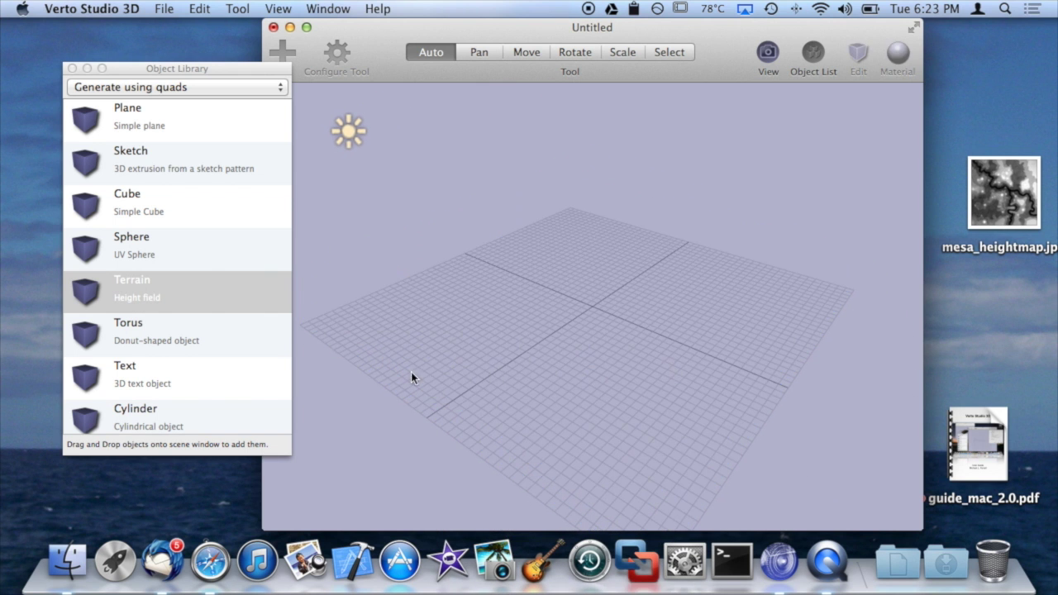
pyautogui.moveTo(138, 299); pyautogui.dragTo(512, 296)
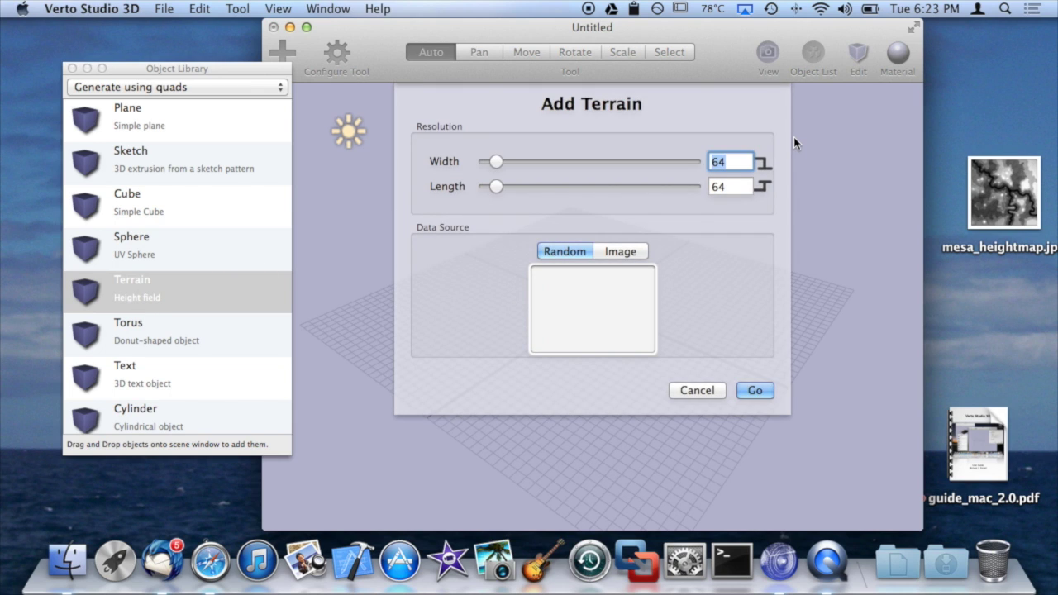
pyautogui.click(763, 173)
pyautogui.moveTo(493, 165); pyautogui.dragTo(659, 180)
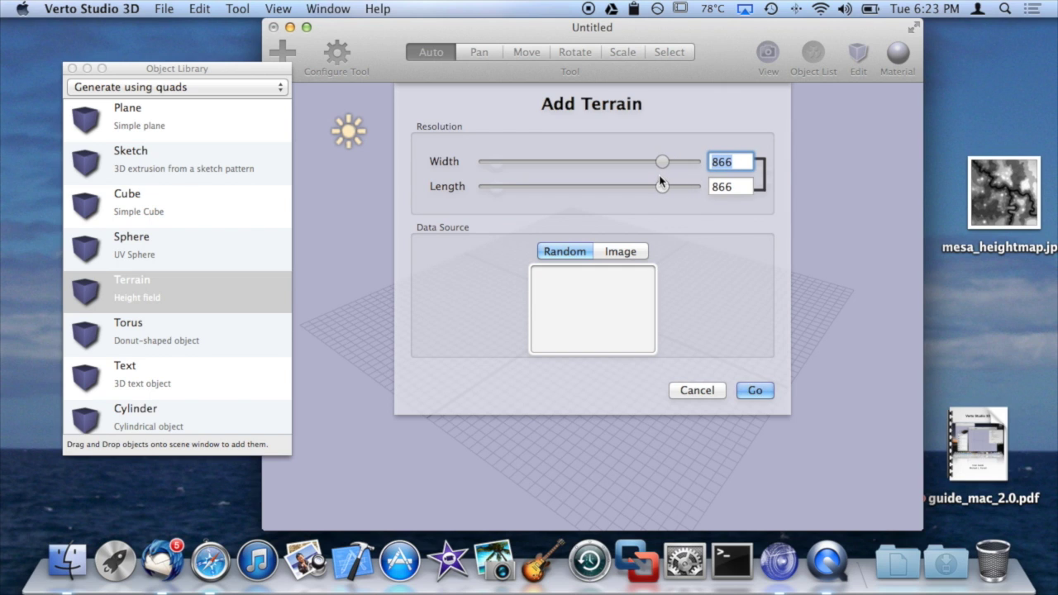
pyautogui.write('786')
pyautogui.press('Tab')
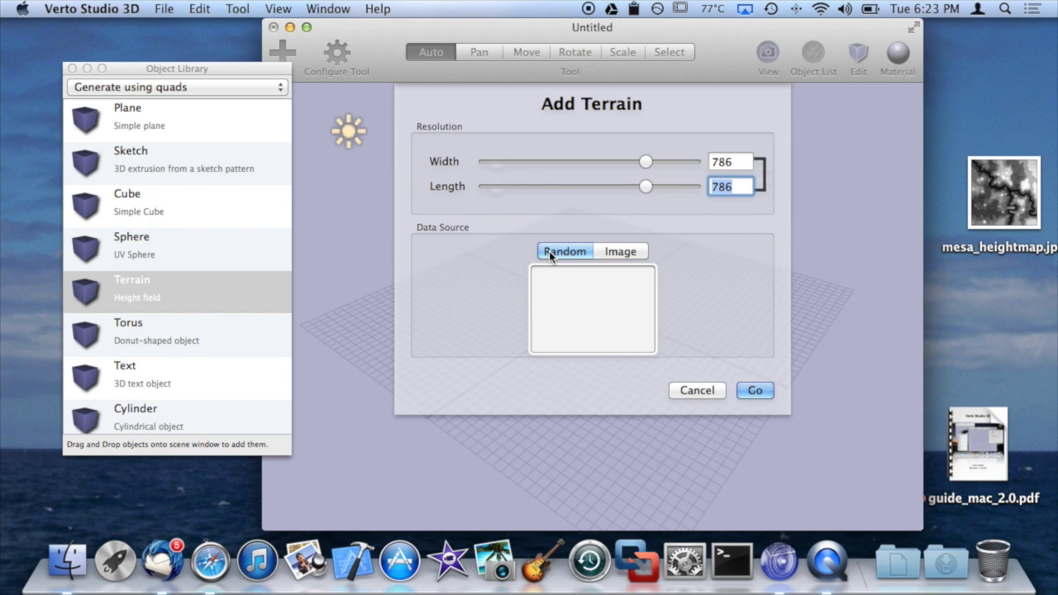
# Preview mesa_heightmap.jpg, use it as the terrain's image data source and generate the terrain.
pyautogui.click(628, 252)
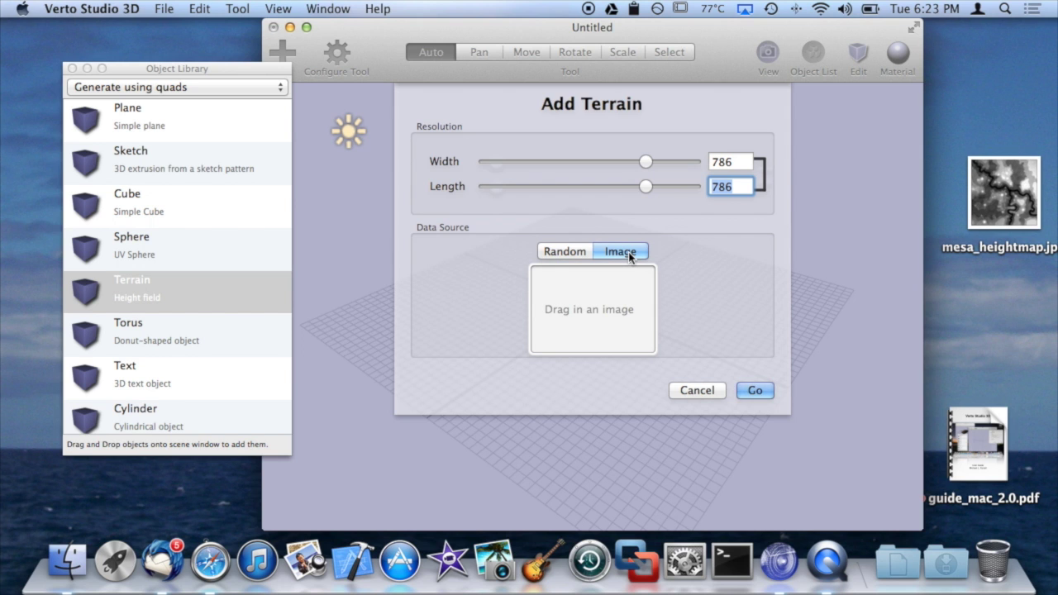
pyautogui.click(1031, 205)
pyautogui.press('space')
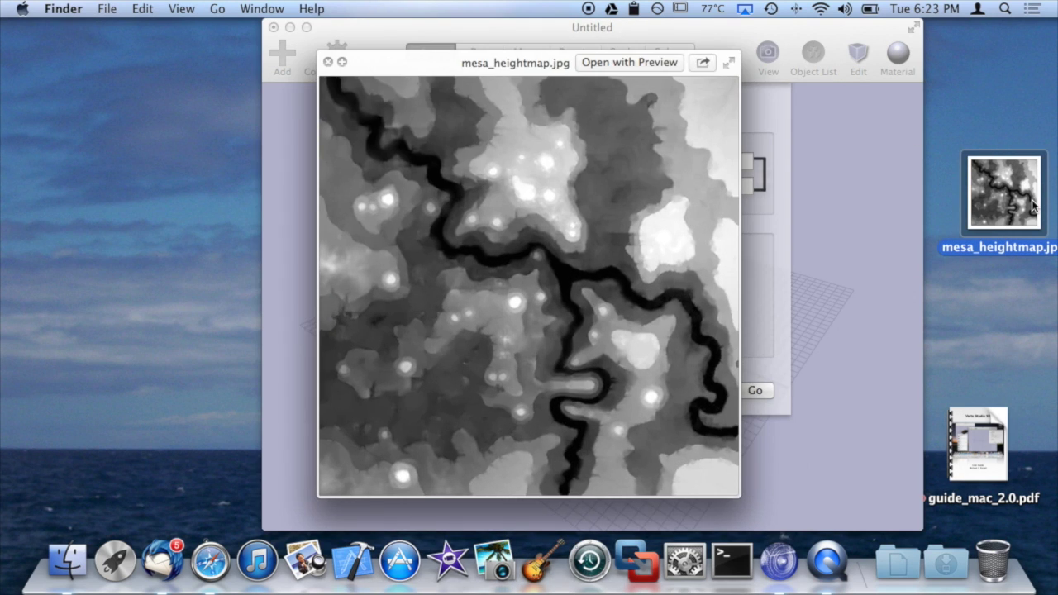
pyautogui.press('space')
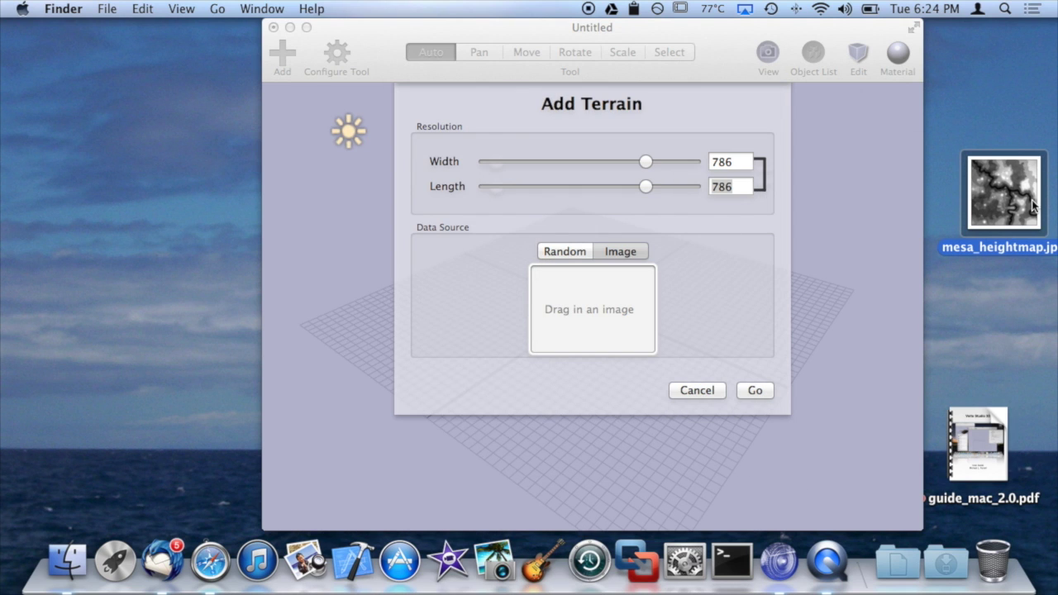
pyautogui.moveTo(1031, 205); pyautogui.dragTo(590, 319)
pyautogui.click(763, 395)
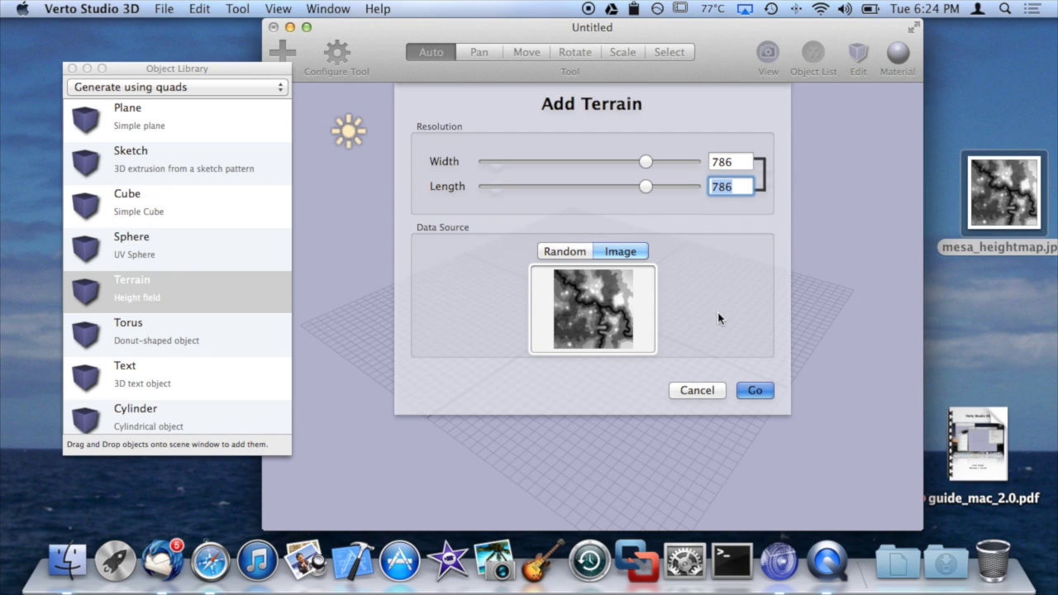
pyautogui.click(751, 390)
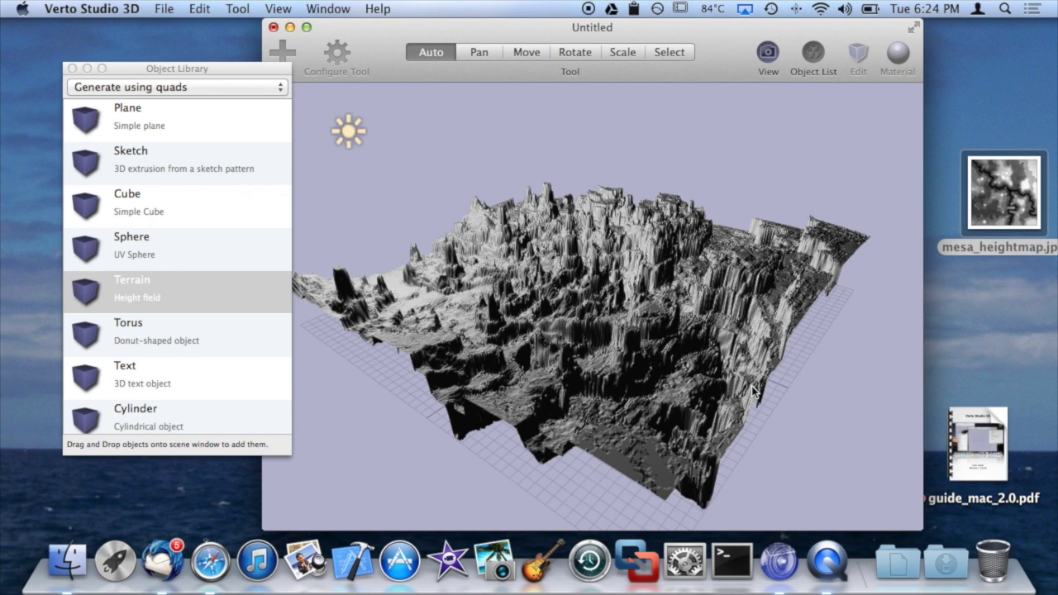
# Examine the relief of the height-map terrain from several sides.
pyautogui.hscroll(10, 752, 391)
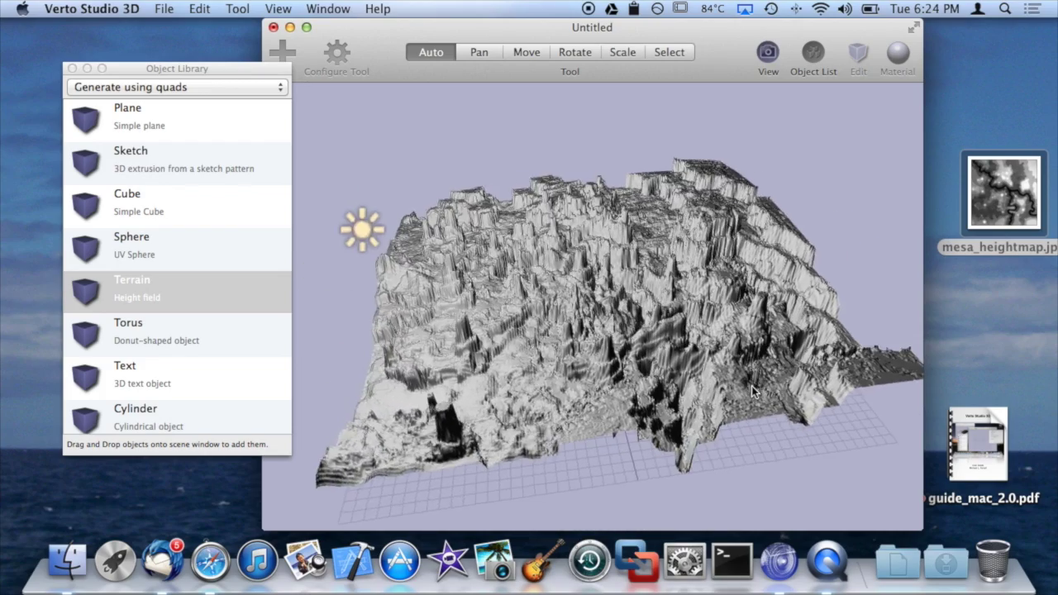
pyautogui.scroll(10, 753, 391)
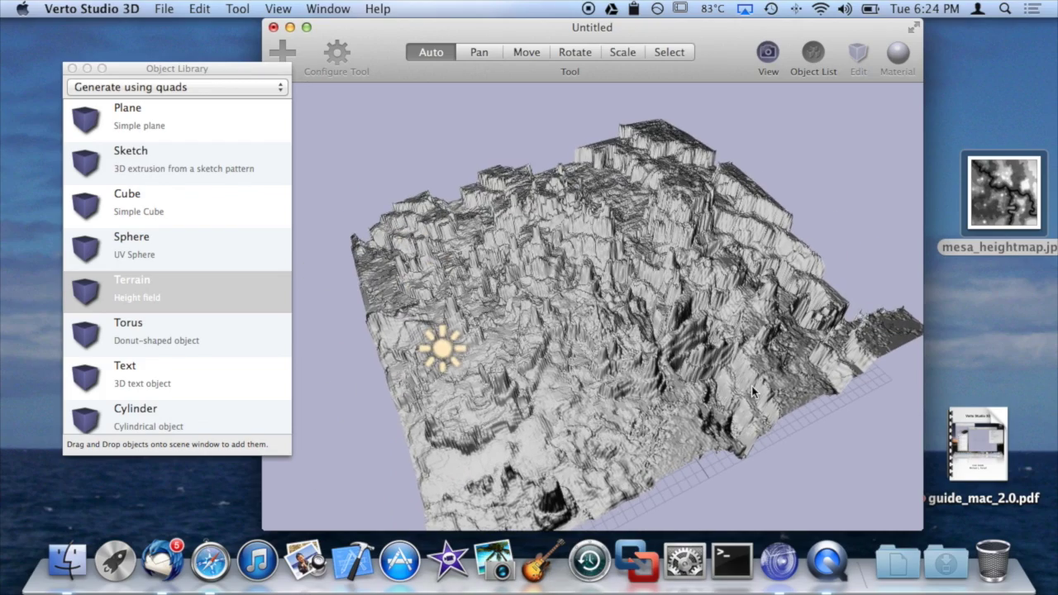
pyautogui.hscroll(-10, 753, 391)
pyautogui.hscroll(-10, 753, 390)
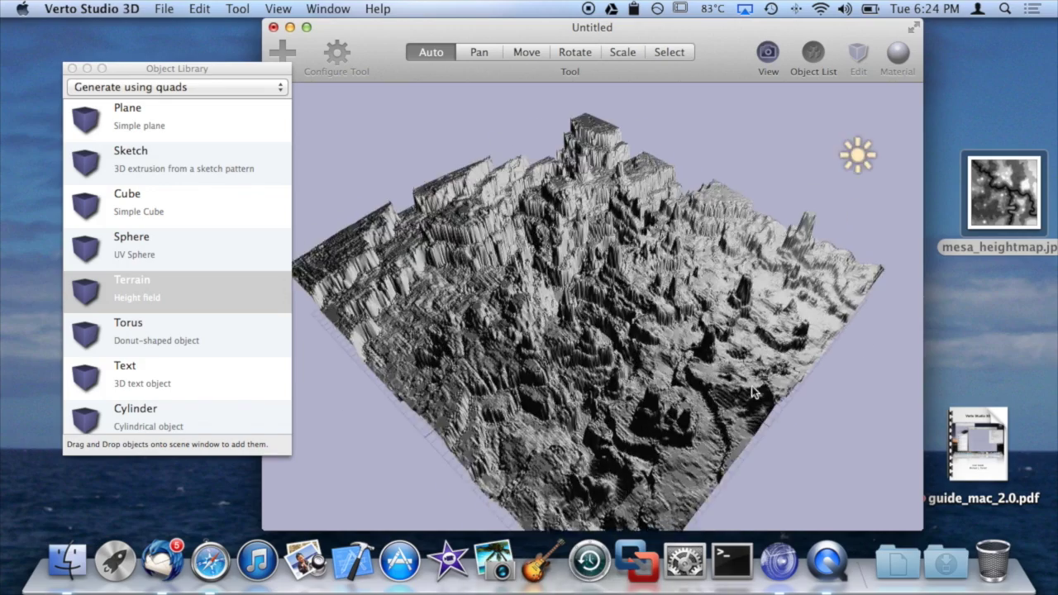
pyautogui.hscroll(-5, 751, 388)
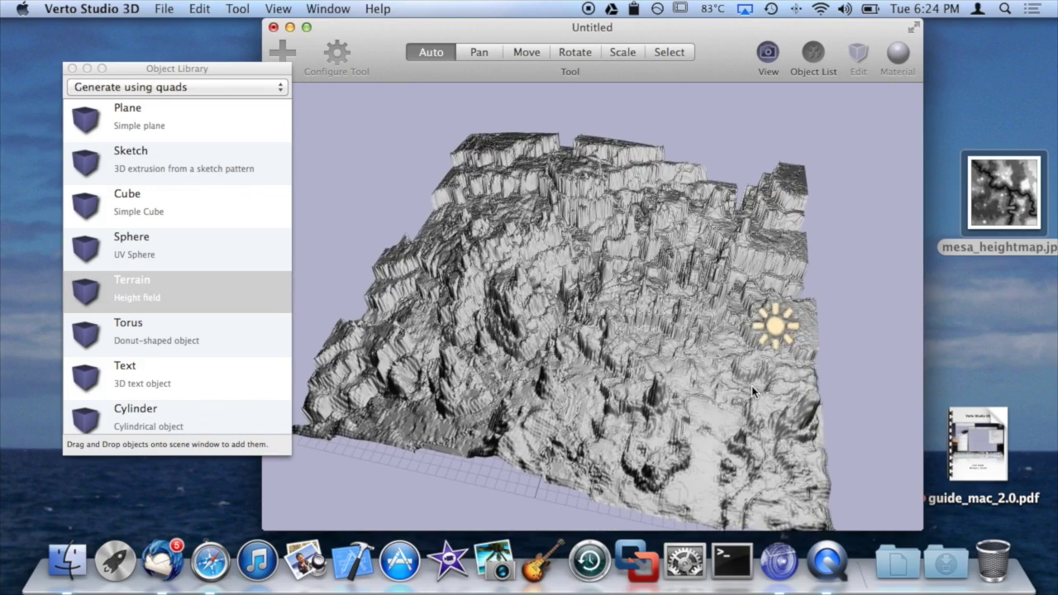
pyautogui.hscroll(-5, 751, 386)
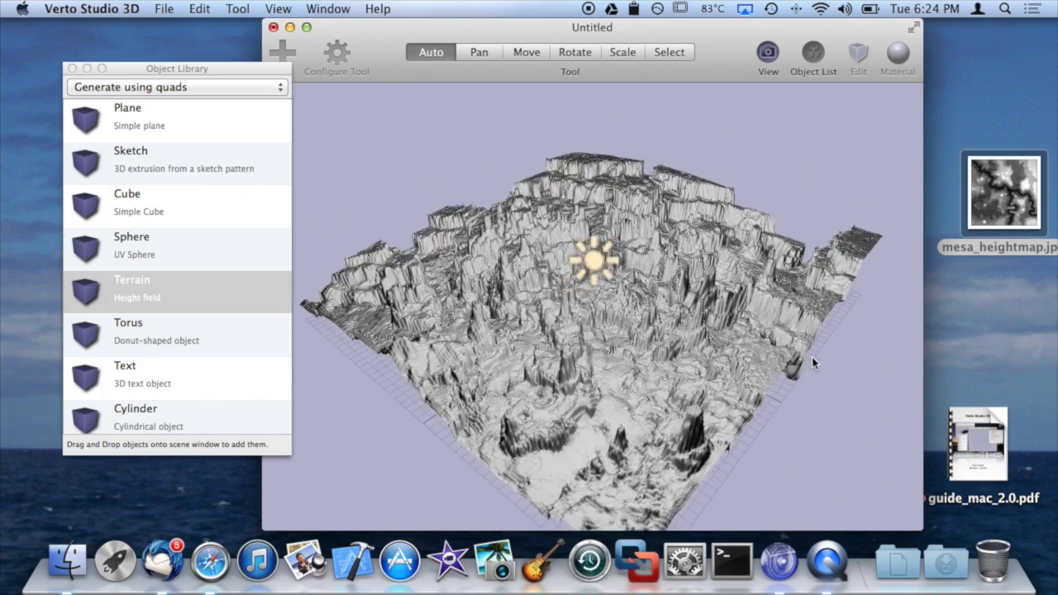
pyautogui.hscroll(-2, 811, 362)
# Inspect the peaks around the light at the terrain's centre, both close up and in a wider view.
pyautogui.click(706, 347)
pyautogui.click(622, 53)
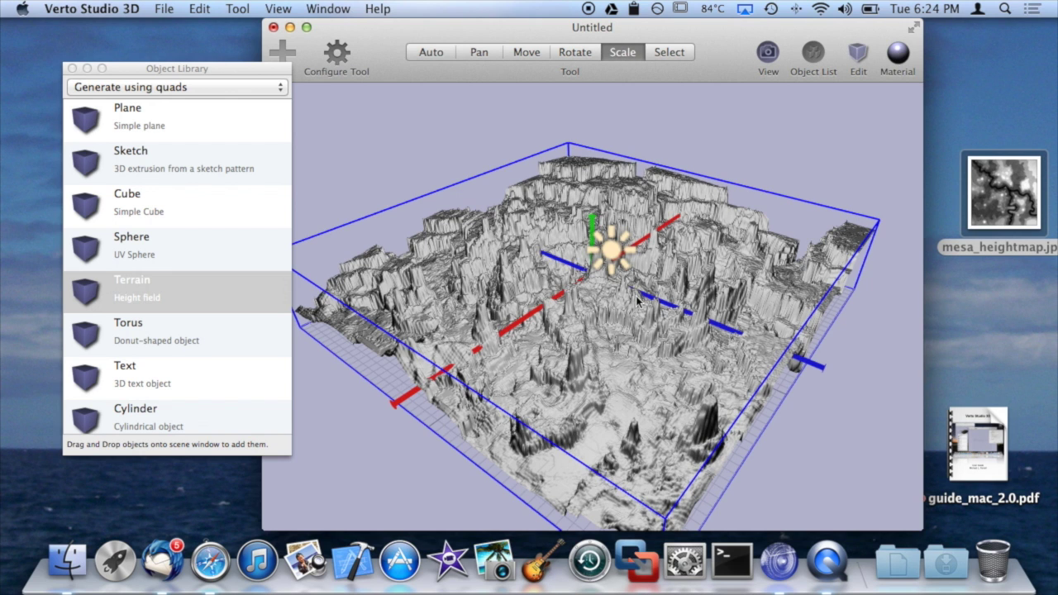
pyautogui.scroll(5, 792, 134)
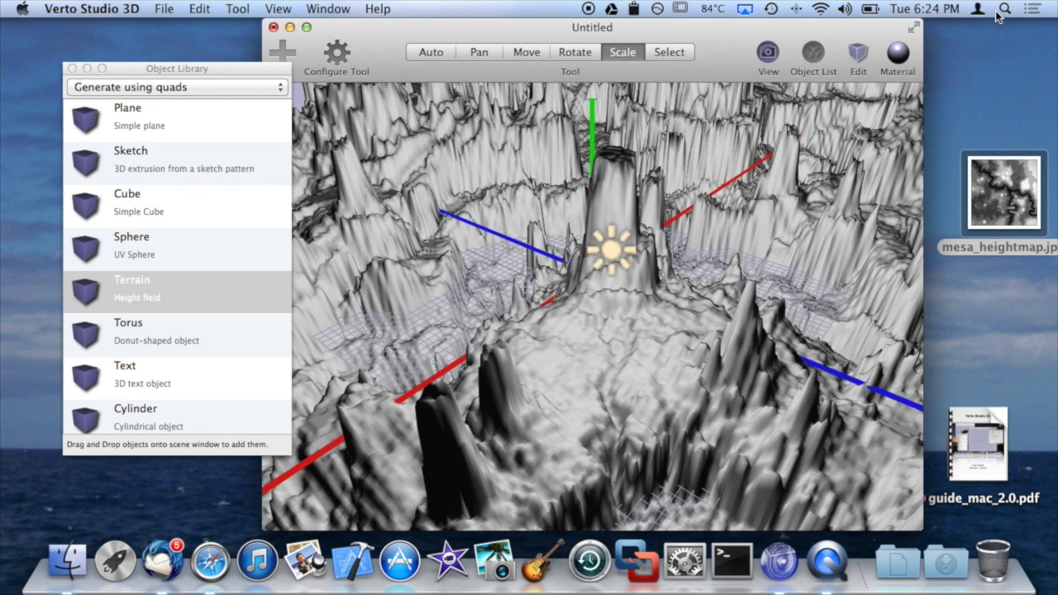
pyautogui.click(434, 58)
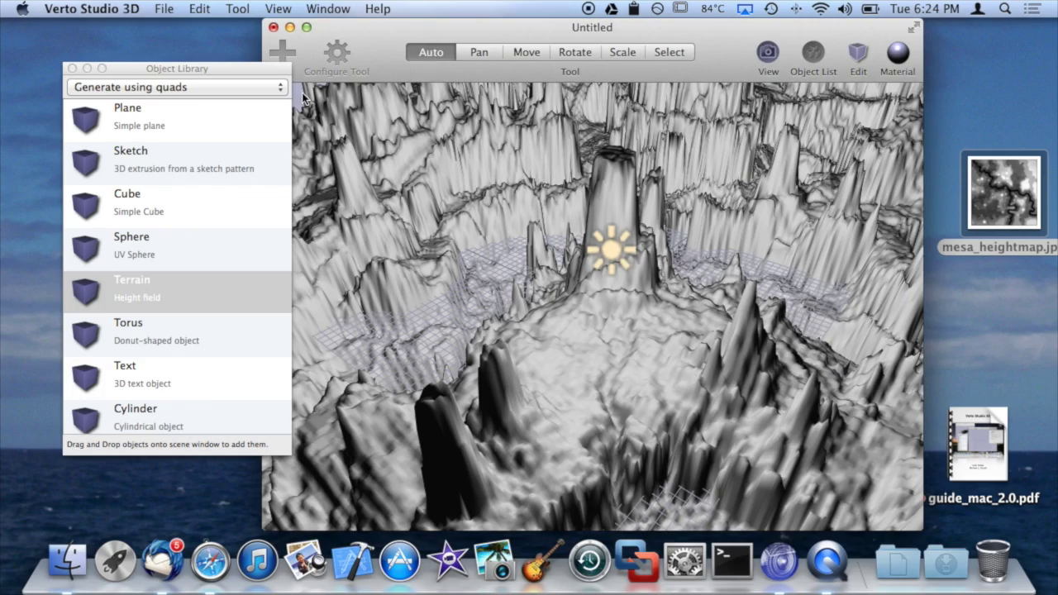
pyautogui.click(302, 94)
pyautogui.press('super+minus')
pyautogui.press('super+minus')
pyautogui.press('super+minus')
pyautogui.press('super+minus')
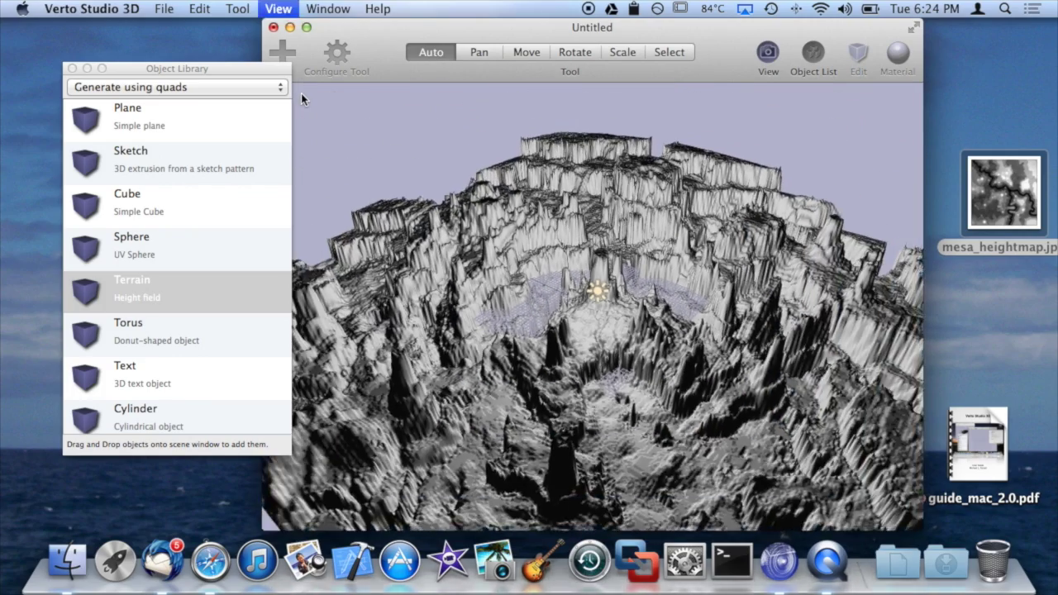
pyautogui.press('super+equal')
pyautogui.press('super+equal')
pyautogui.press('super+equal')
pyautogui.press('super+equal')
pyautogui.press('super+equal')
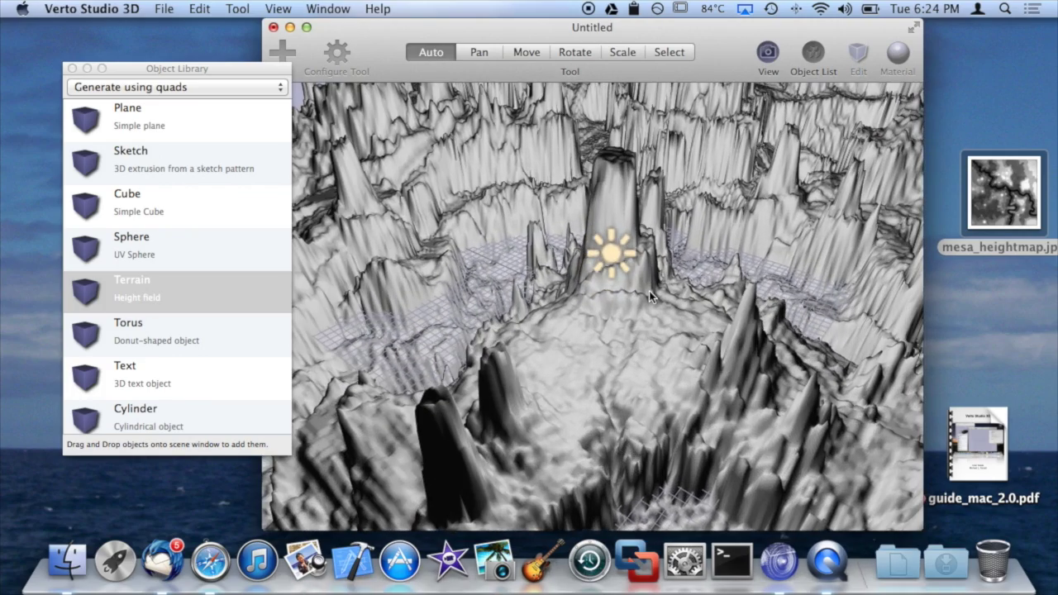
# Delete the height-map terrain from the scene.
pyautogui.click(648, 291)
pyautogui.press('Delete')
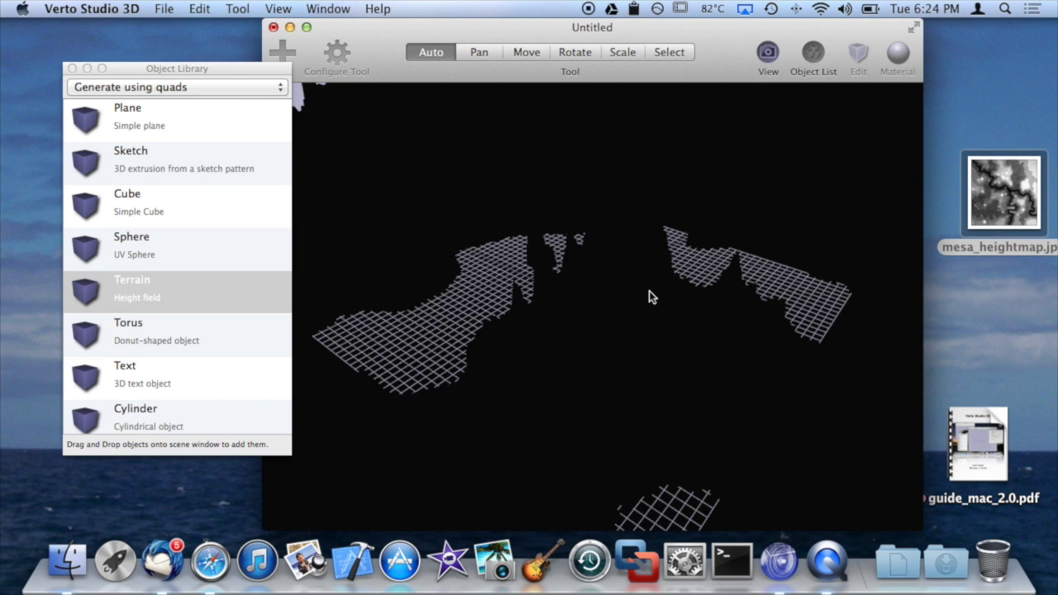
pyautogui.scroll(-3, 648, 293)
pyautogui.click(749, 402)
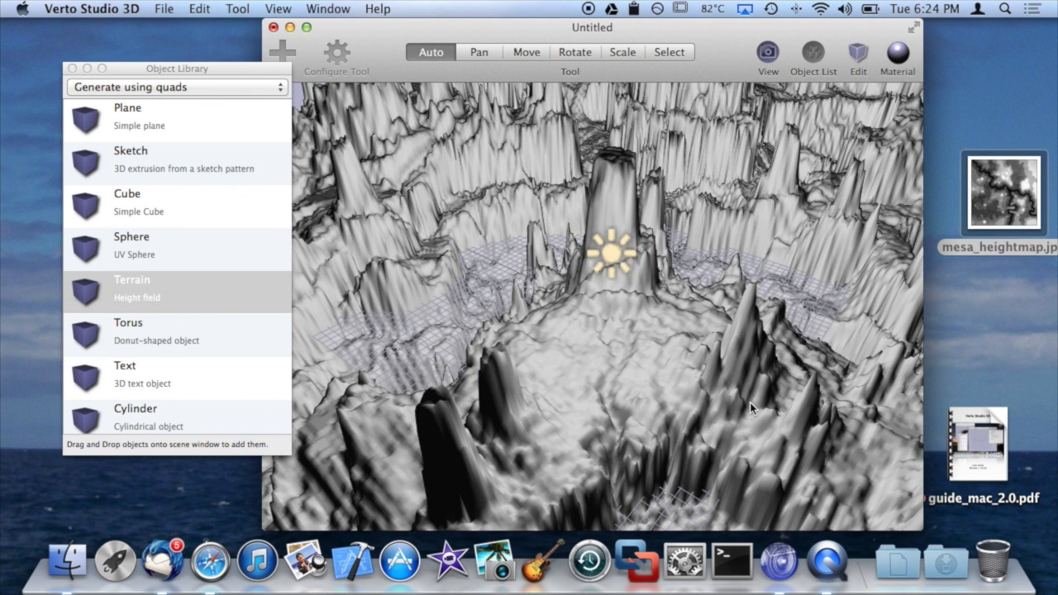
pyautogui.press('BackSpace')
pyautogui.click(192, 301)
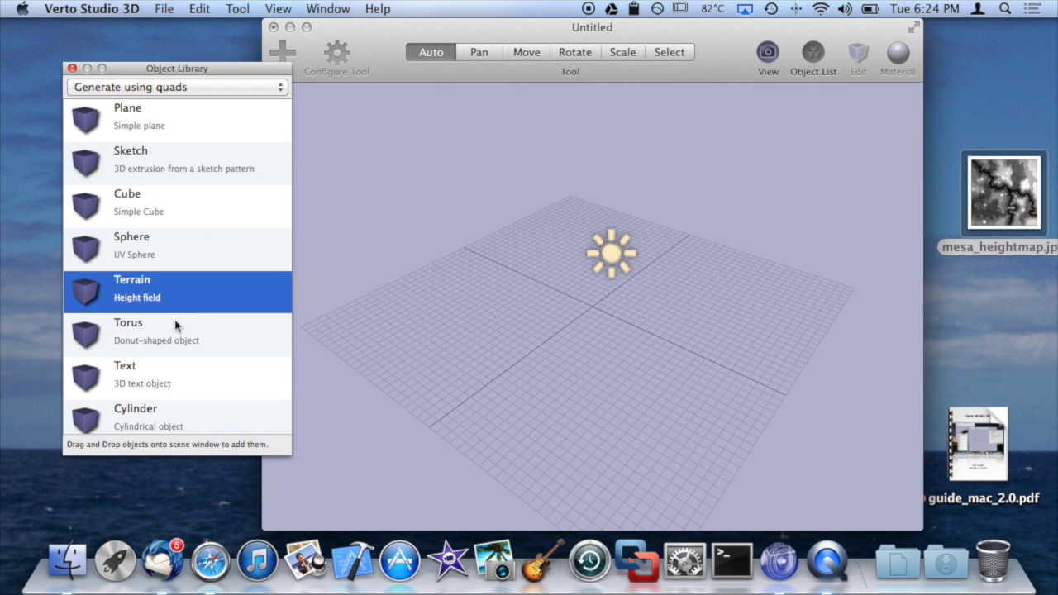
# Add a torus from the object library to the scene with Radius 1 set to 10.
pyautogui.click(174, 322)
pyautogui.click(600, 252)
pyautogui.hscroll(-5, 604, 262)
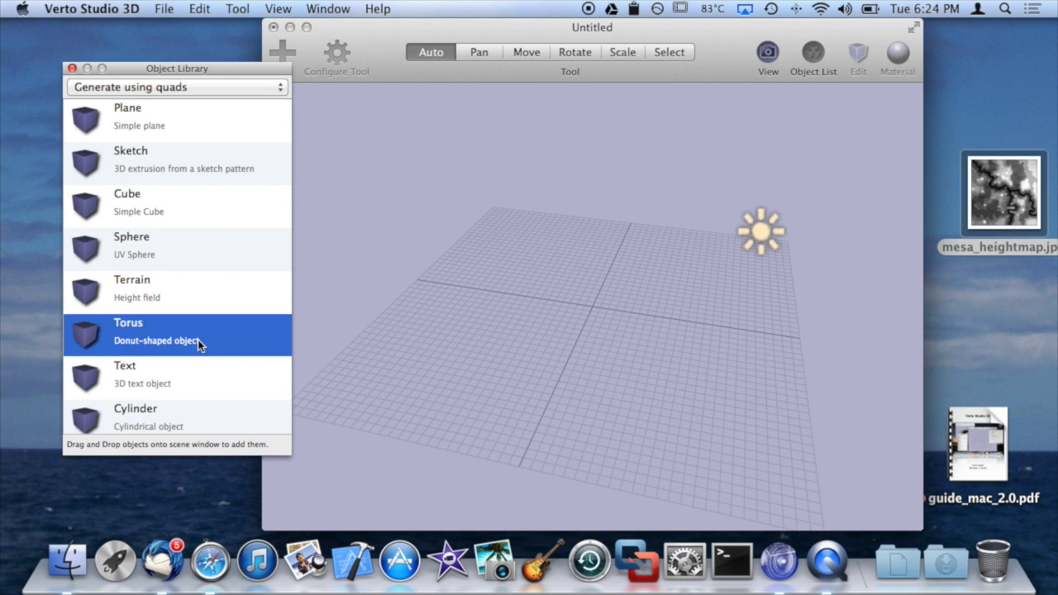
pyautogui.moveTo(197, 339); pyautogui.dragTo(578, 273)
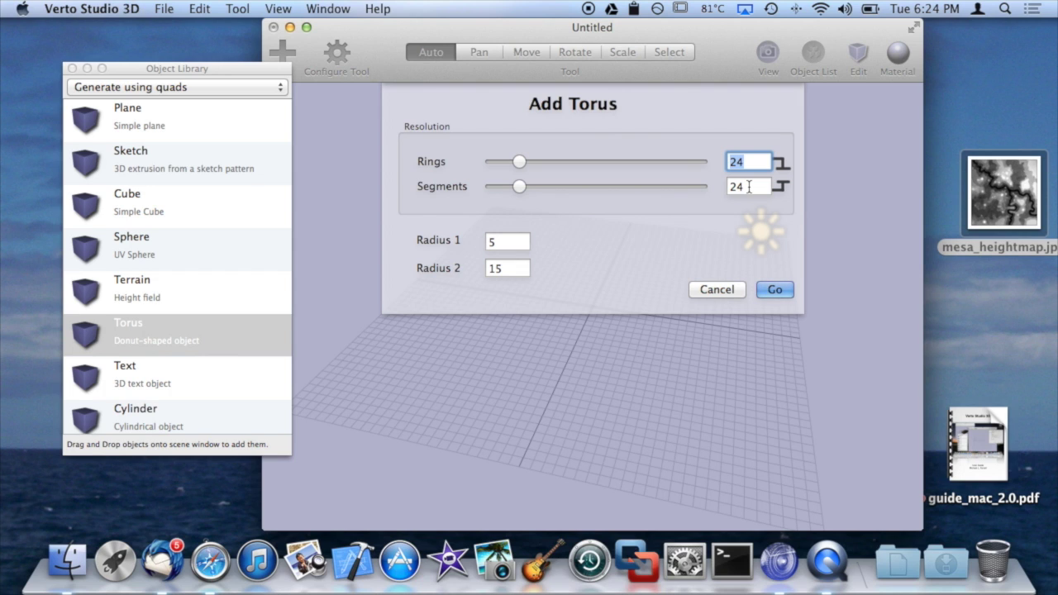
pyautogui.doubleClick(502, 241)
pyautogui.write('10')
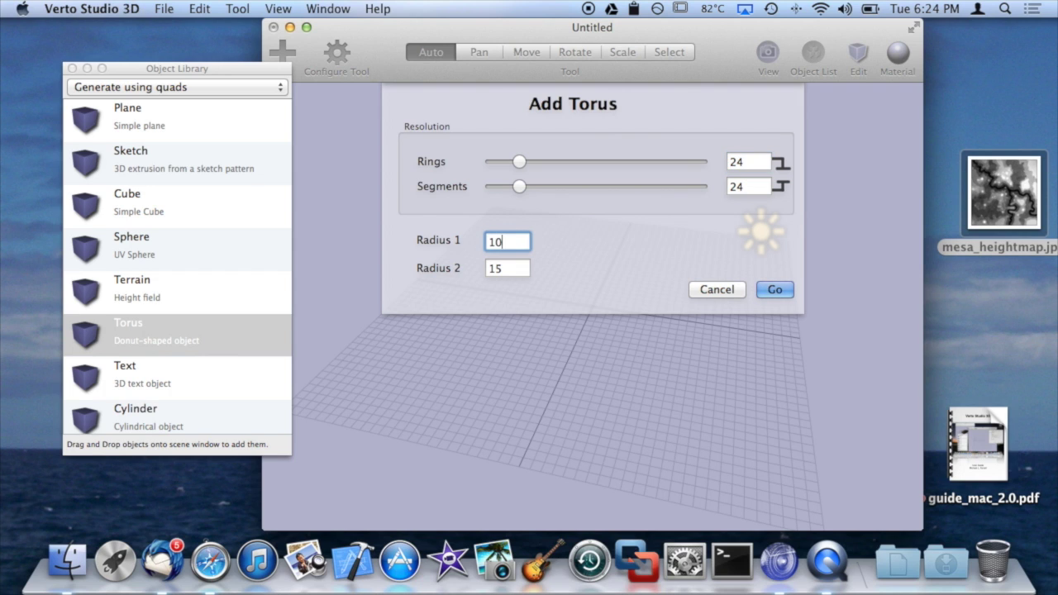
pyautogui.click(781, 288)
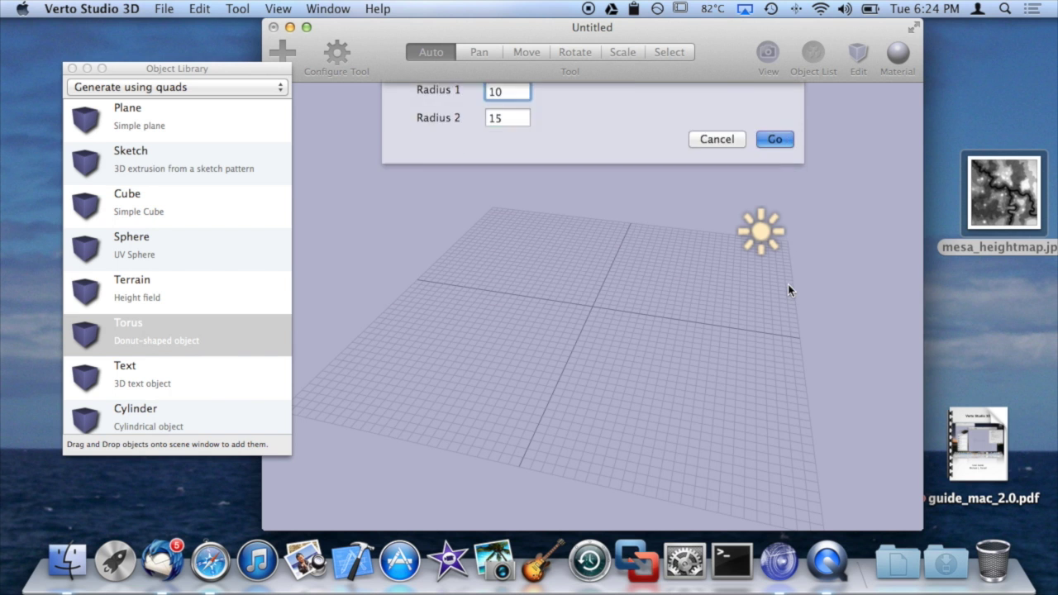
# Delete the torus from the scene.
pyautogui.hscroll(-10, 613, 305)
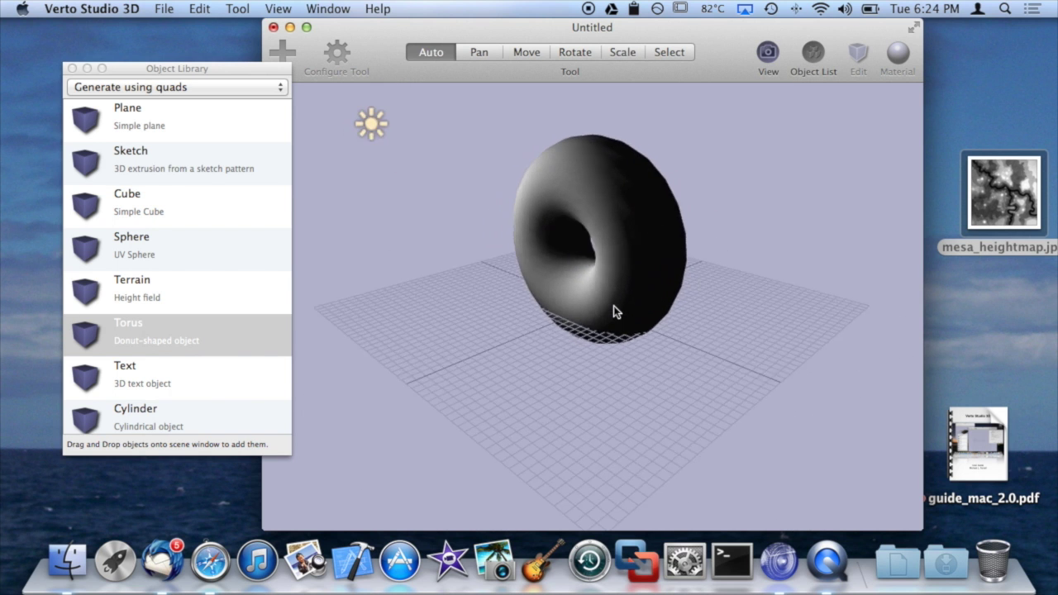
pyautogui.hscroll(-10, 613, 311)
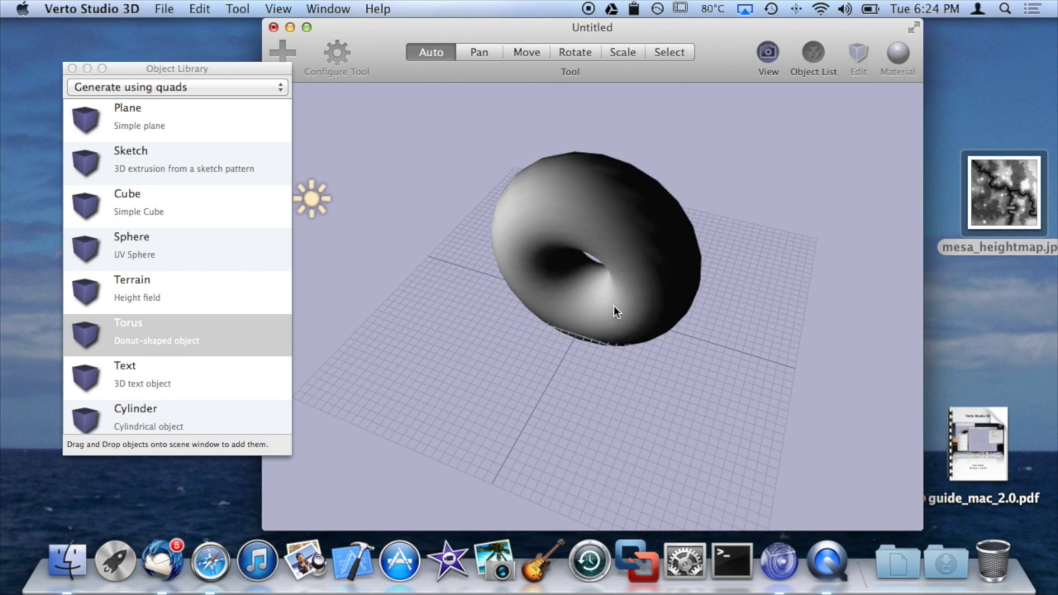
pyautogui.click(613, 311)
pyautogui.press('BackSpace')
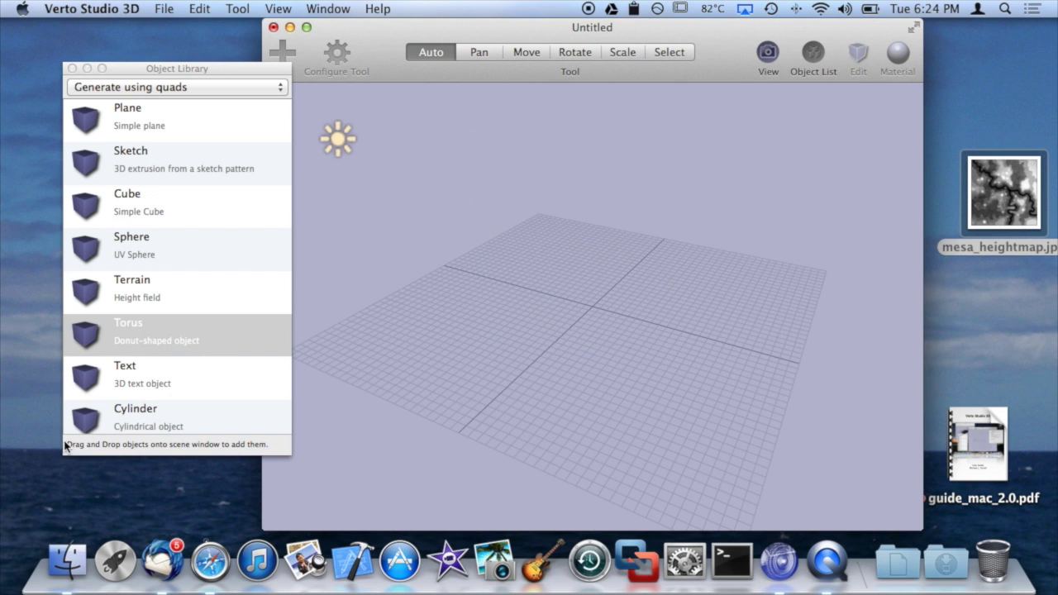
# Place a 3D text object from the library in the scene and enter "A sentance" as its text.
pyautogui.scroll(-5, 140, 380)
pyautogui.scroll(5, 140, 380)
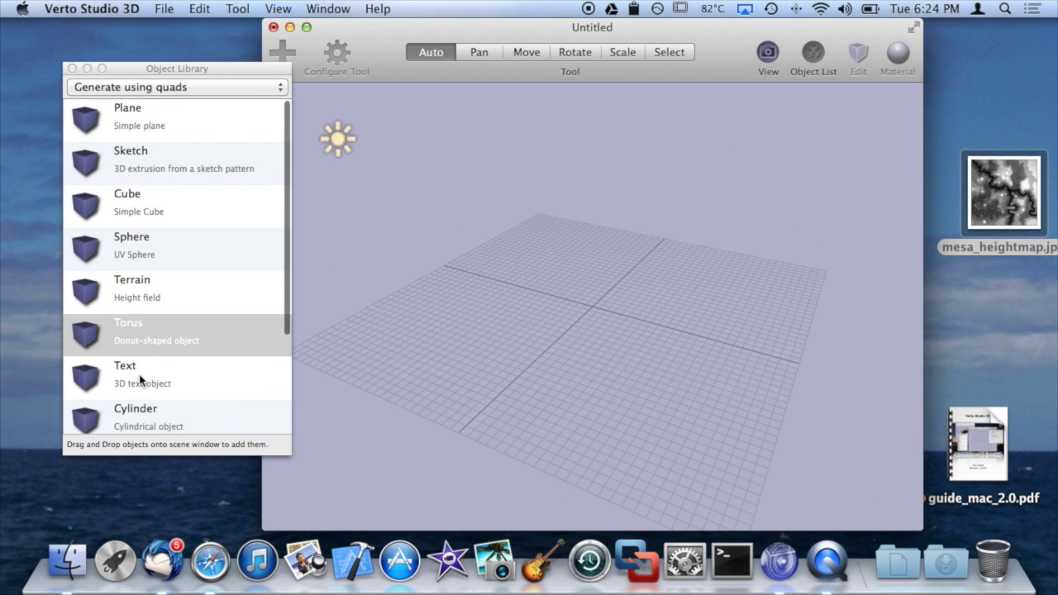
pyautogui.moveTo(140, 380); pyautogui.dragTo(698, 242)
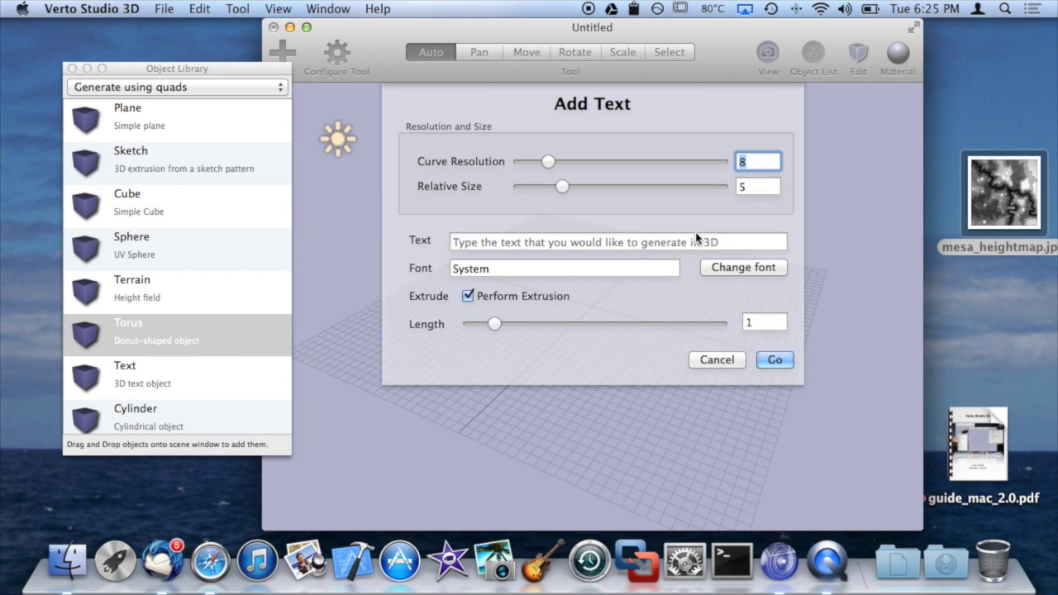
pyautogui.click(665, 240)
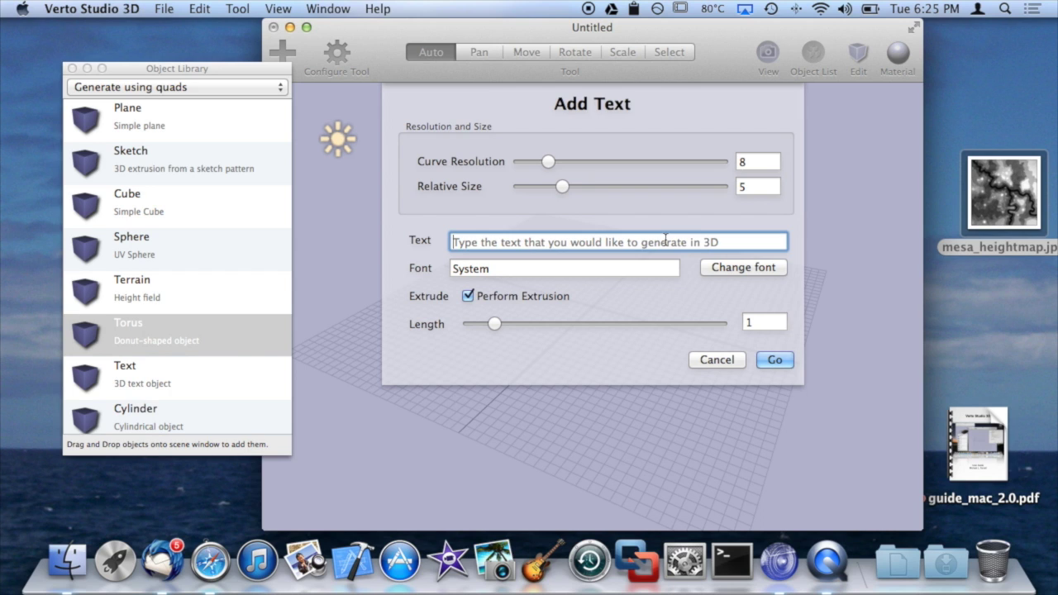
pyautogui.write('A stente')
pyautogui.press('BackSpace')
pyautogui.press('BackSpace')
pyautogui.press('BackSpace')
pyautogui.press('BackSpace')
pyautogui.press('BackSpace')
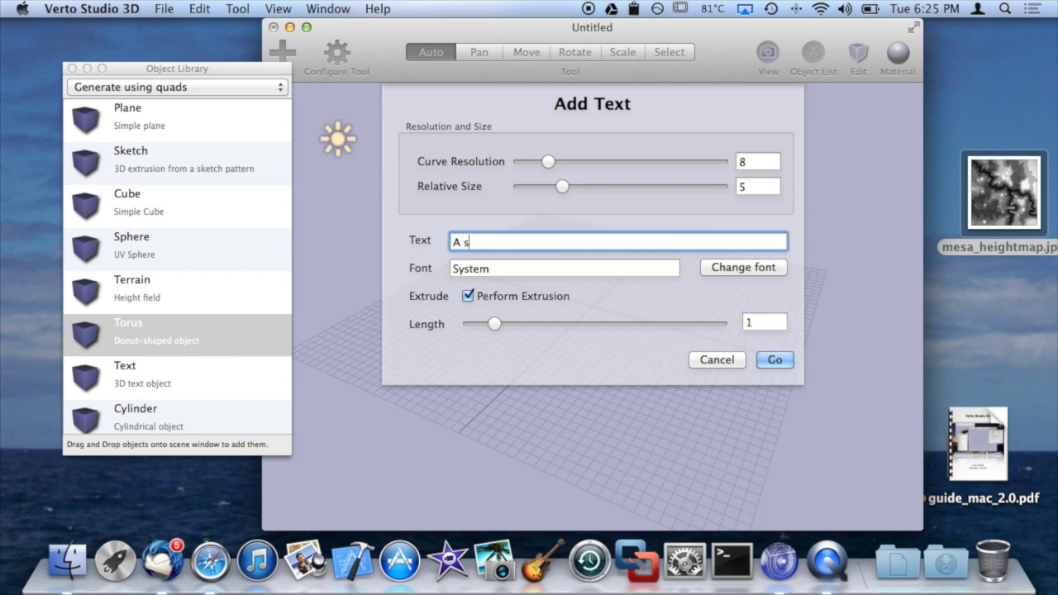
pyautogui.write('entance')
# Set the text's font to Monaco and generate the extruded 3D text.
pyautogui.click(744, 266)
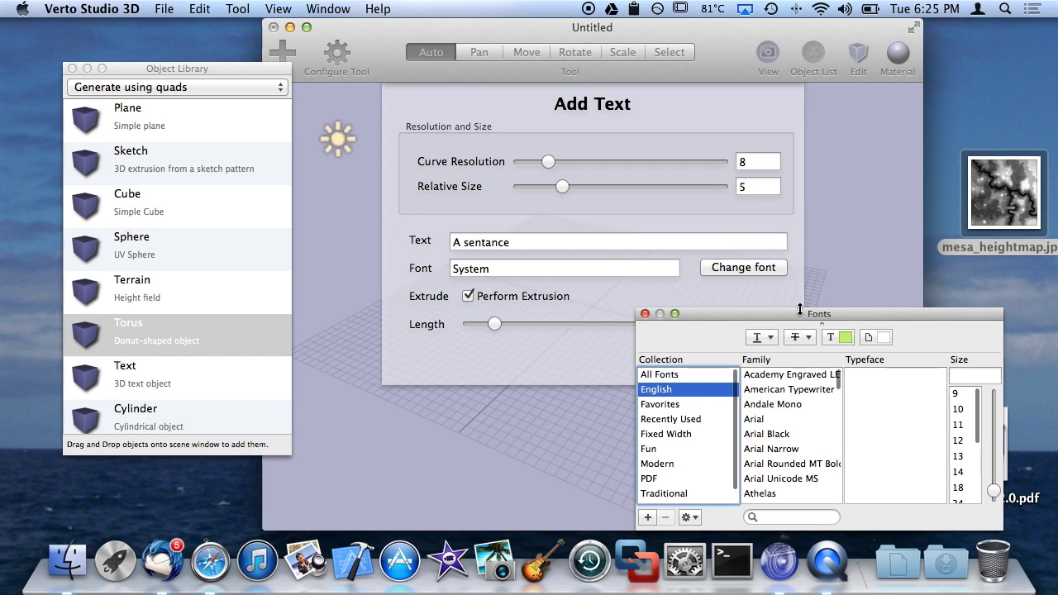
pyautogui.moveTo(802, 313); pyautogui.dragTo(809, 174)
pyautogui.scroll(-1, 809, 257)
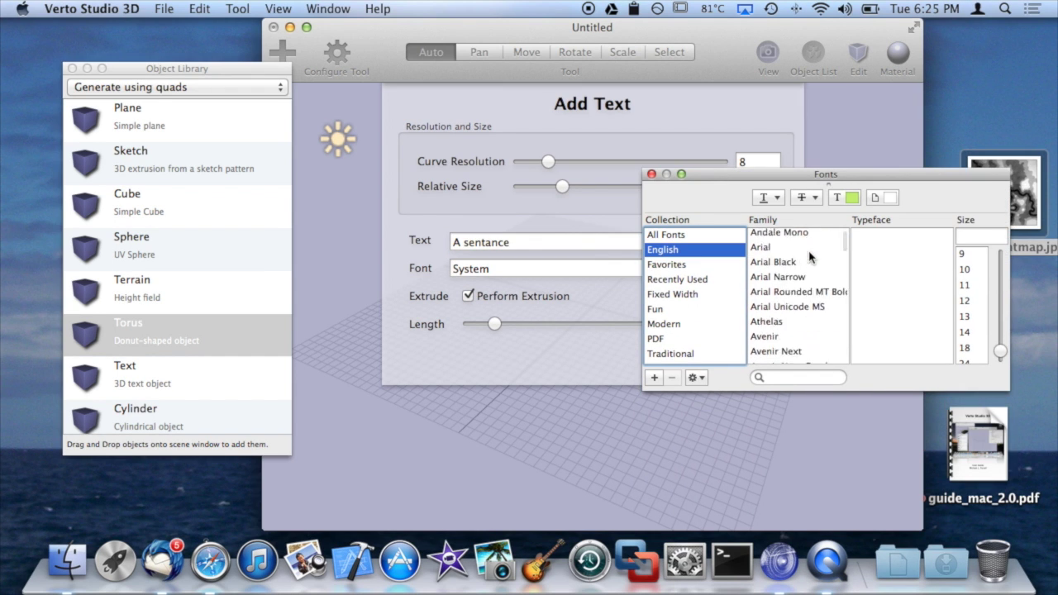
pyautogui.scroll(-15, 809, 257)
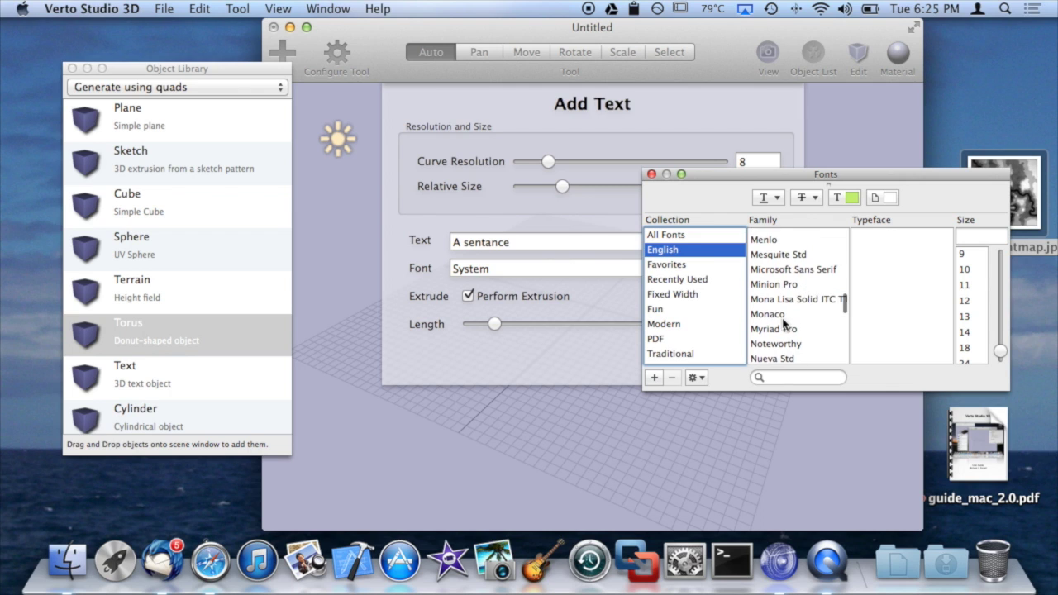
pyautogui.click(776, 314)
pyautogui.click(651, 174)
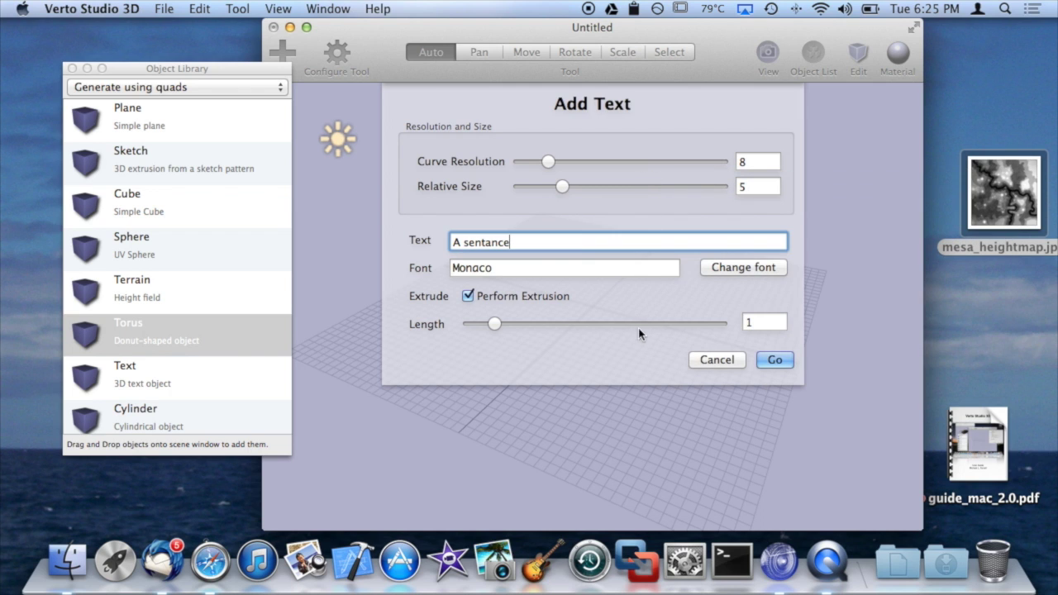
pyautogui.click(775, 359)
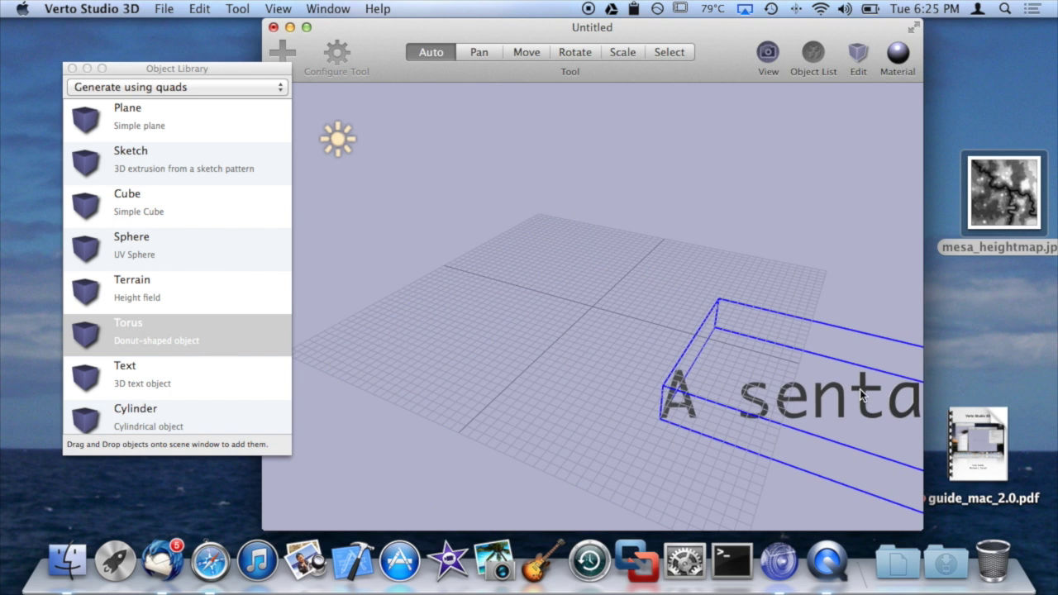
# Move the "A sentance" text over the middle of the grid and delete it from the scene.
pyautogui.moveTo(860, 390); pyautogui.dragTo(584, 256)
pyautogui.hscroll(10, 584, 256)
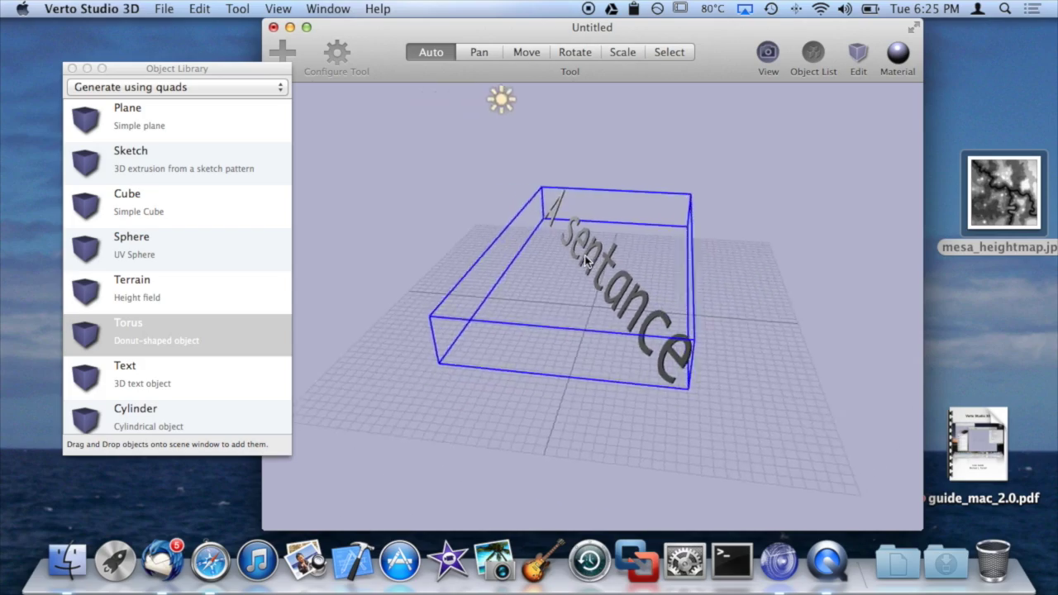
pyautogui.hscroll(-10, 585, 255)
pyautogui.scroll(5, 584, 256)
pyautogui.hscroll(3, 585, 255)
pyautogui.hscroll(10, 584, 255)
pyautogui.hscroll(-3, 584, 255)
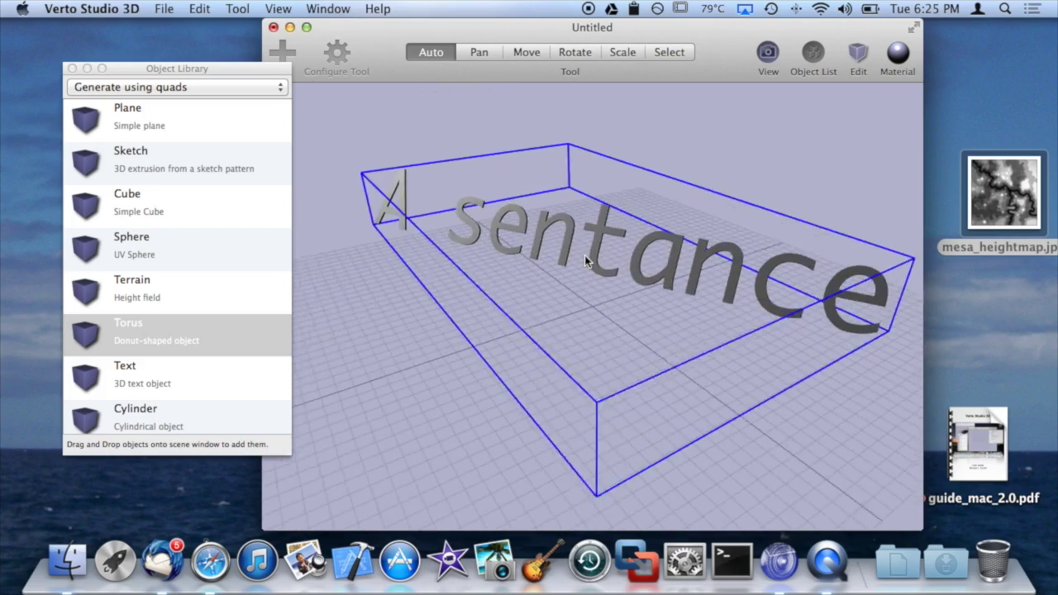
pyautogui.press('Delete')
# Place another 3D text object in the scene and enter "show off the text" as its text.
pyautogui.click(214, 334)
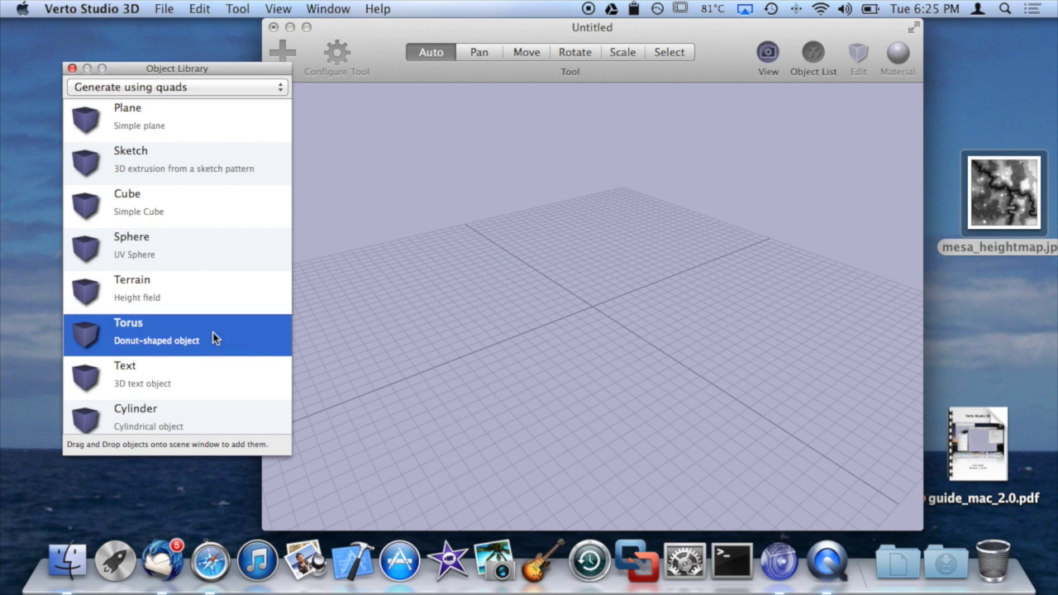
pyautogui.moveTo(157, 375); pyautogui.dragTo(564, 335)
pyautogui.click(524, 241)
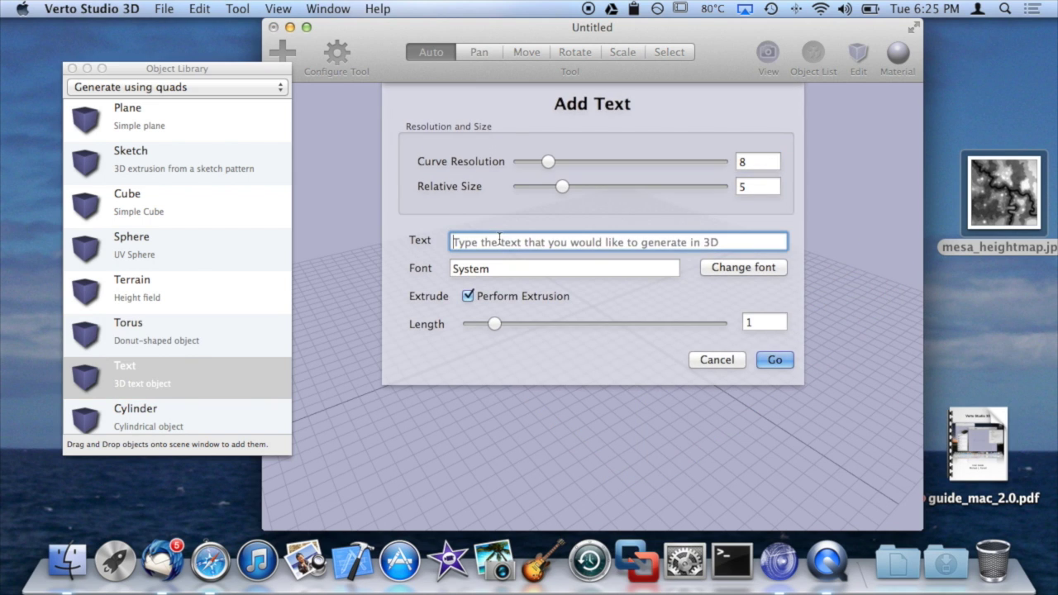
pyautogui.write('show off the text')
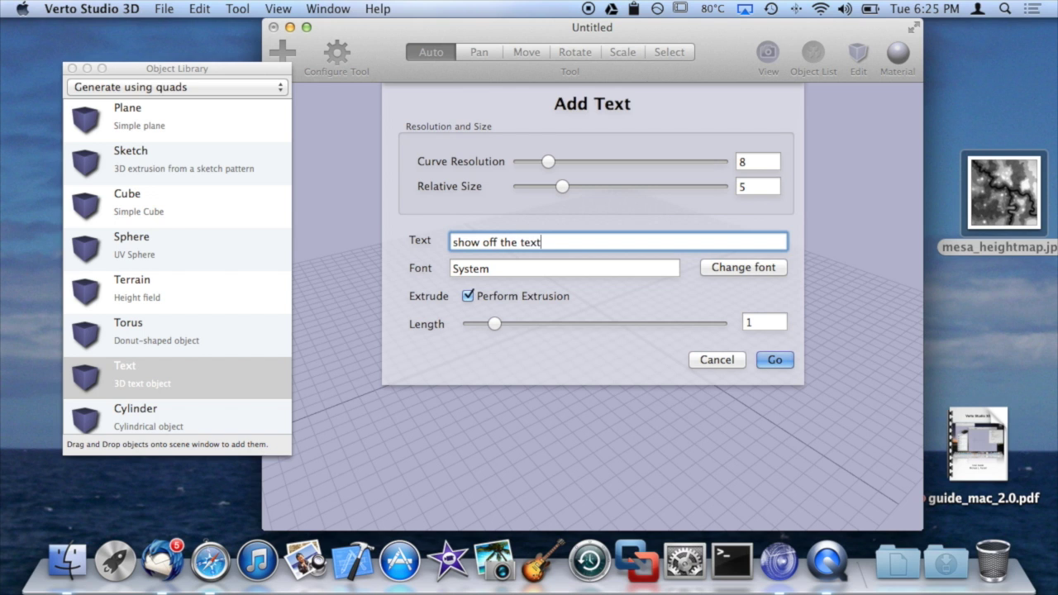
# Set the font to Comic Sans MS, increase the extrusion length and generate the 3D text.
pyautogui.click(710, 267)
pyautogui.scroll(-1, 806, 319)
pyautogui.scroll(10, 805, 319)
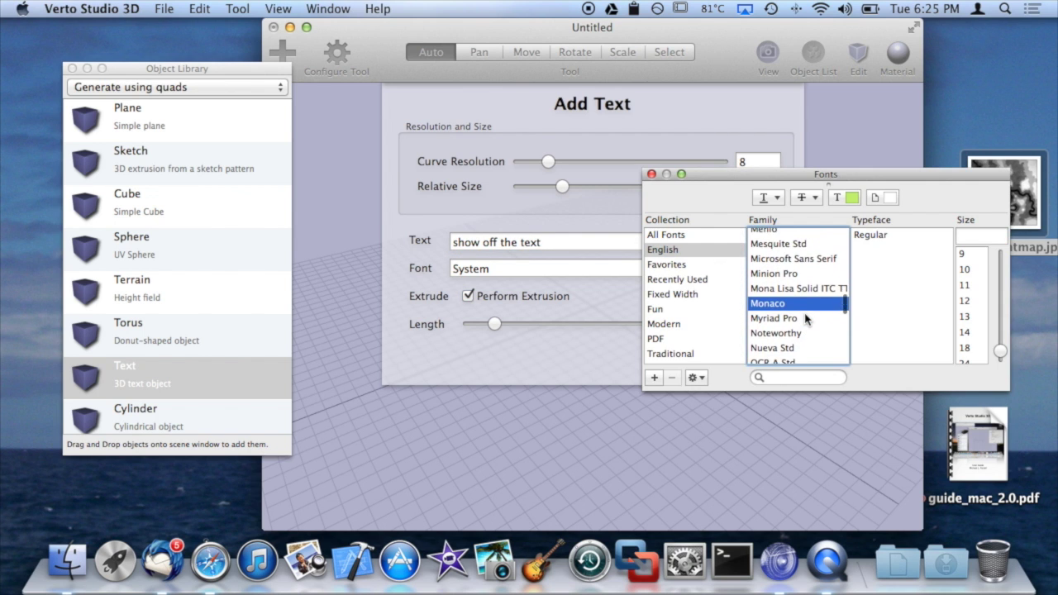
pyautogui.scroll(-5, 796, 275)
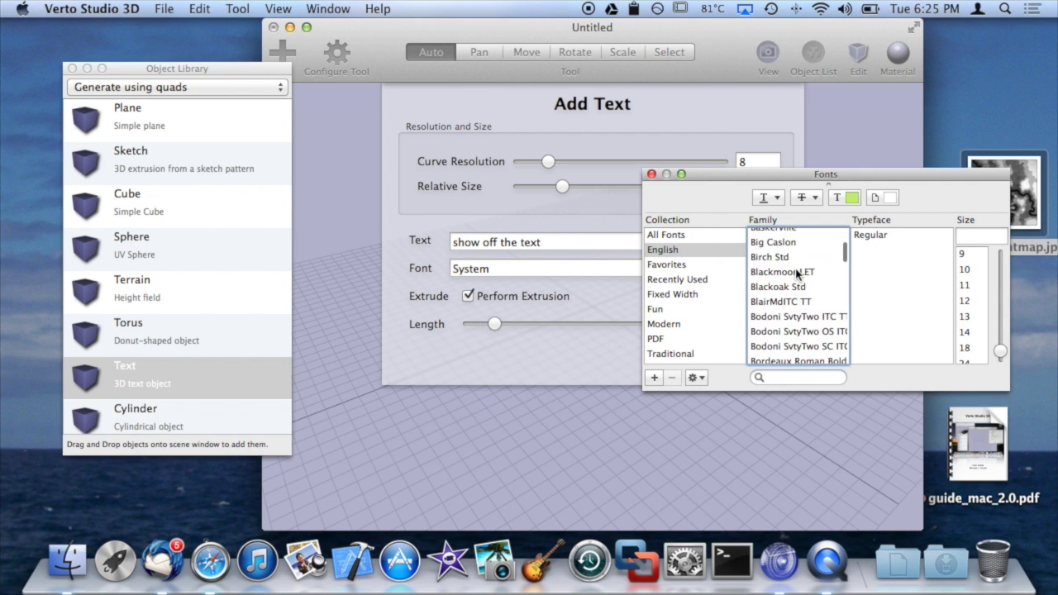
pyautogui.click(823, 299)
pyautogui.write('com')
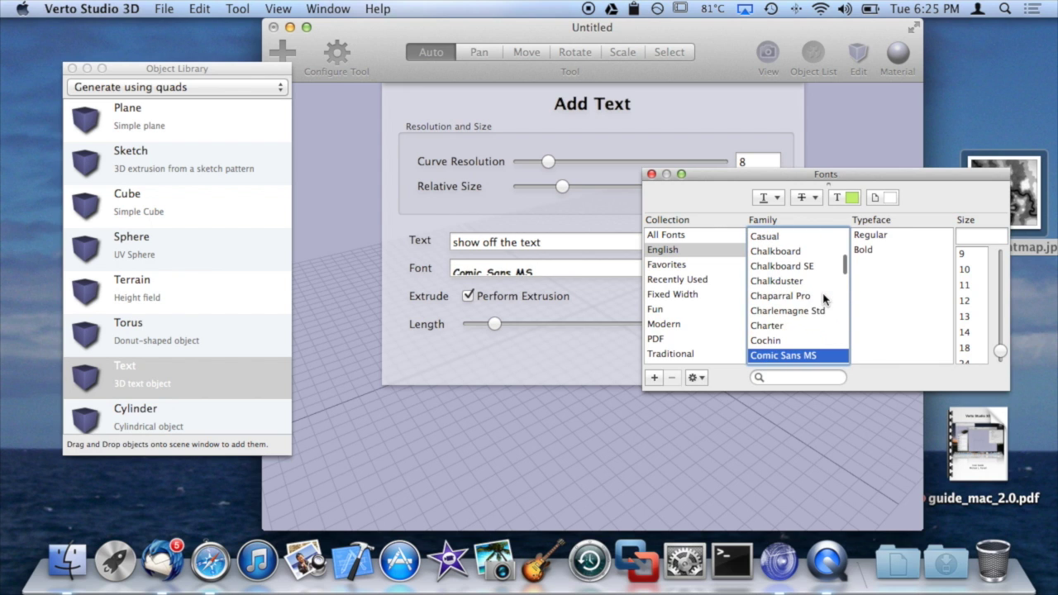
pyautogui.click(651, 175)
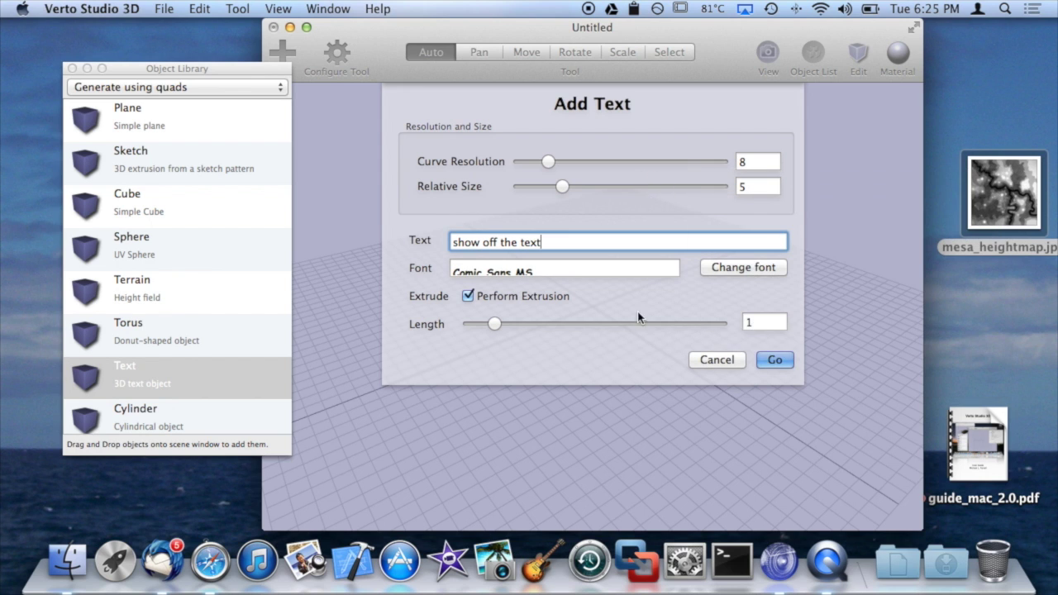
pyautogui.moveTo(496, 325); pyautogui.dragTo(644, 324)
pyautogui.click(775, 361)
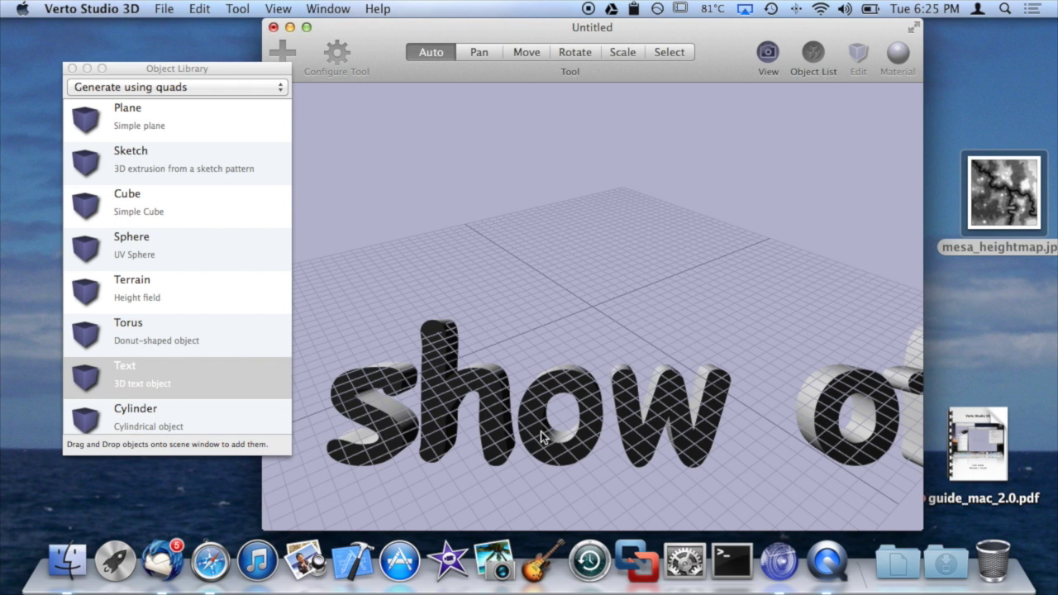
# Move the "show off the text" object back over the grid so the whole phrase fits in view.
pyautogui.click(503, 396)
pyautogui.moveTo(503, 396); pyautogui.dragTo(449, 211)
pyautogui.scroll(-5, 448, 212)
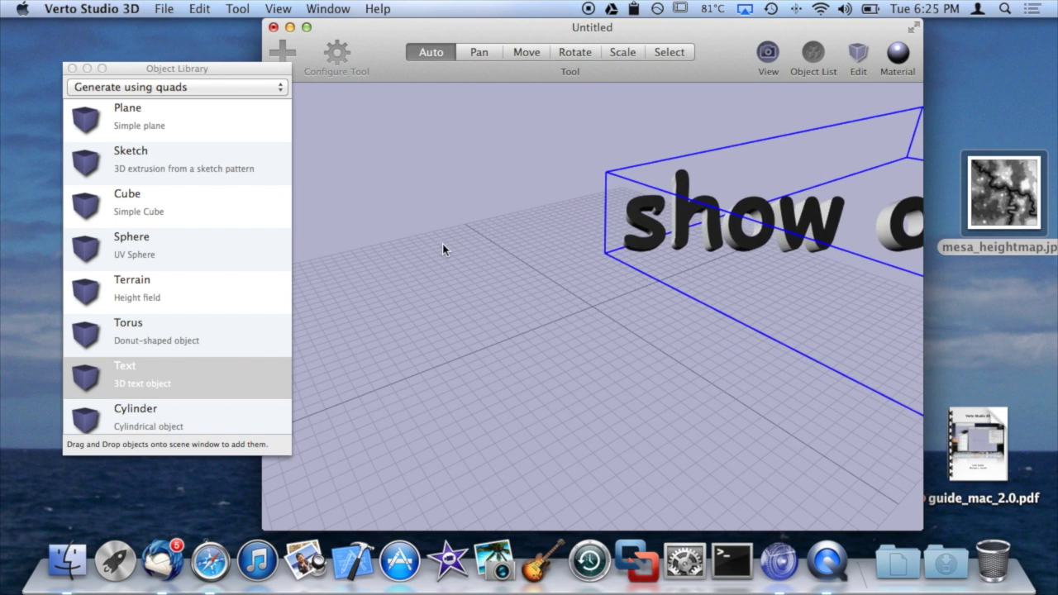
pyautogui.moveTo(754, 211); pyautogui.dragTo(420, 271)
pyautogui.hscroll(5, 419, 270)
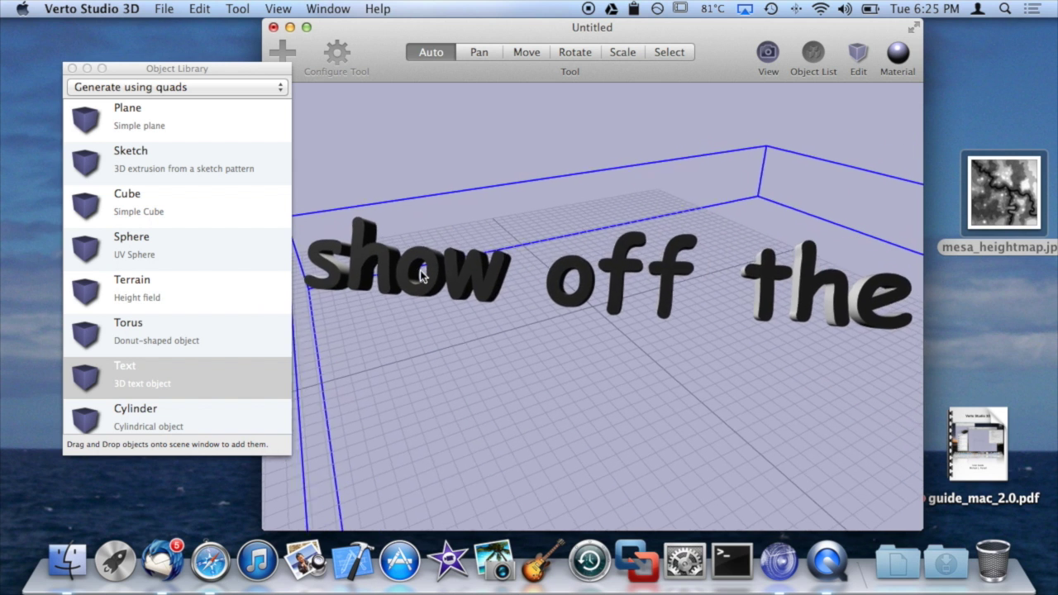
pyautogui.scroll(-3, 420, 271)
pyautogui.scroll(-5, 420, 276)
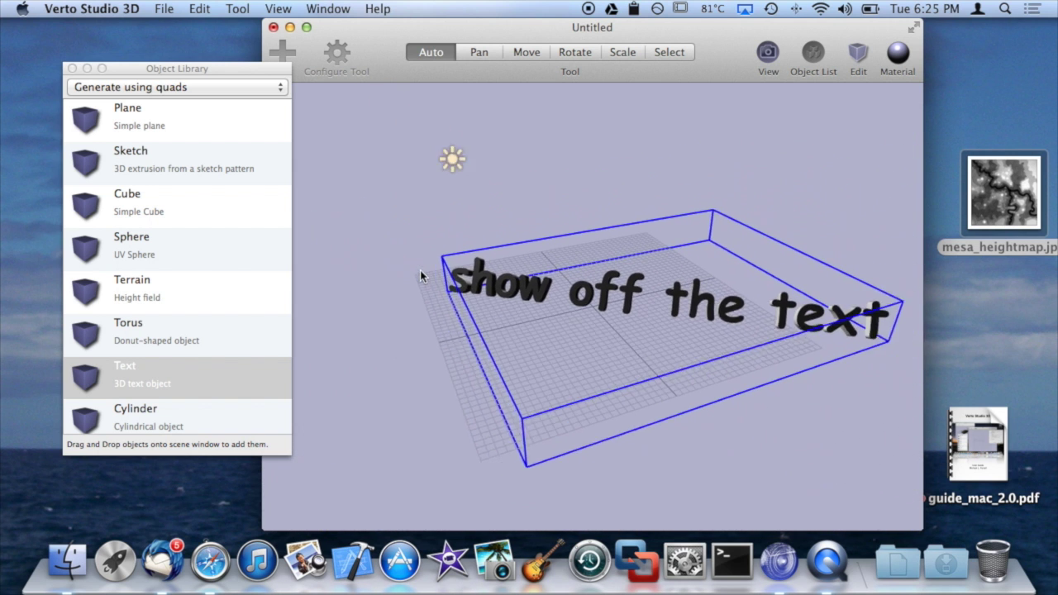
# Move the scene light around to the front side of the 3D text to brighten its letter faces.
pyautogui.click(462, 175)
pyautogui.moveTo(581, 215); pyautogui.dragTo(512, 193)
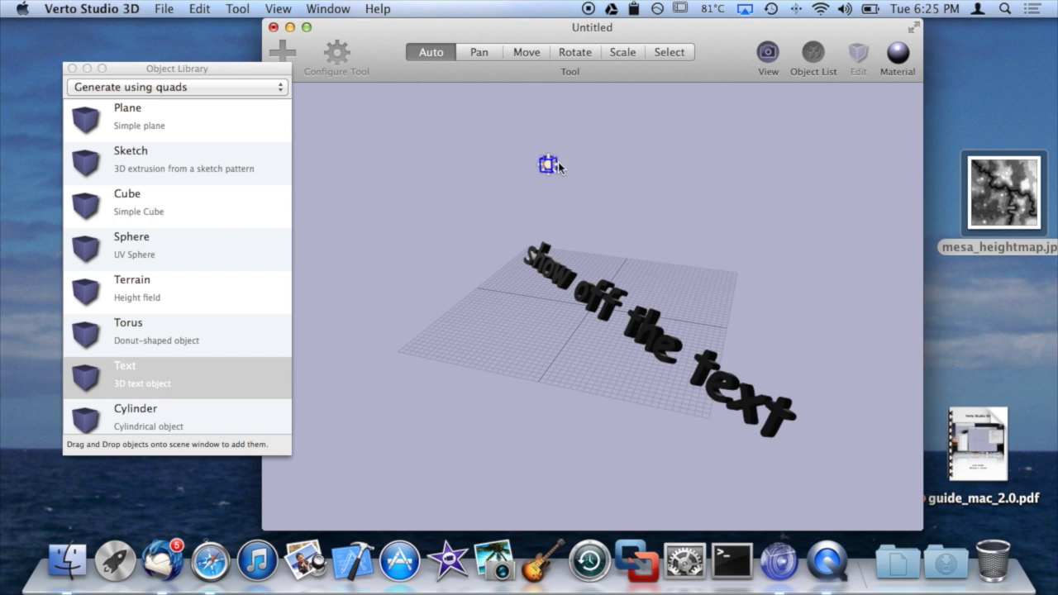
pyautogui.moveTo(558, 163); pyautogui.dragTo(332, 187)
pyautogui.click(471, 297)
pyautogui.hscroll(-5, 471, 297)
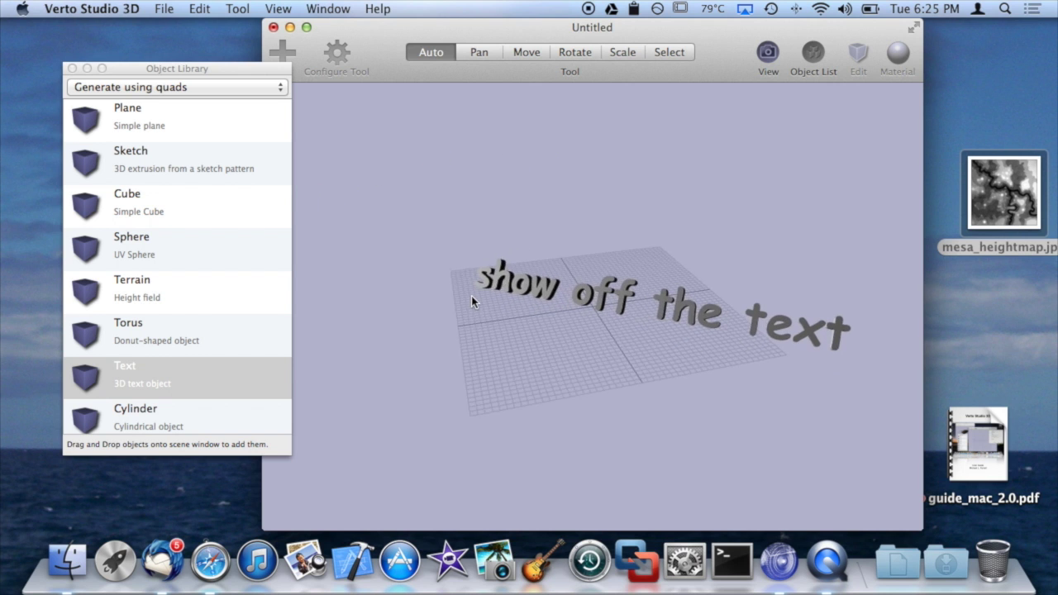
# Delete the "show off the text" object from the scene.
pyautogui.hscroll(-4, 472, 295)
pyautogui.scroll(5, 471, 290)
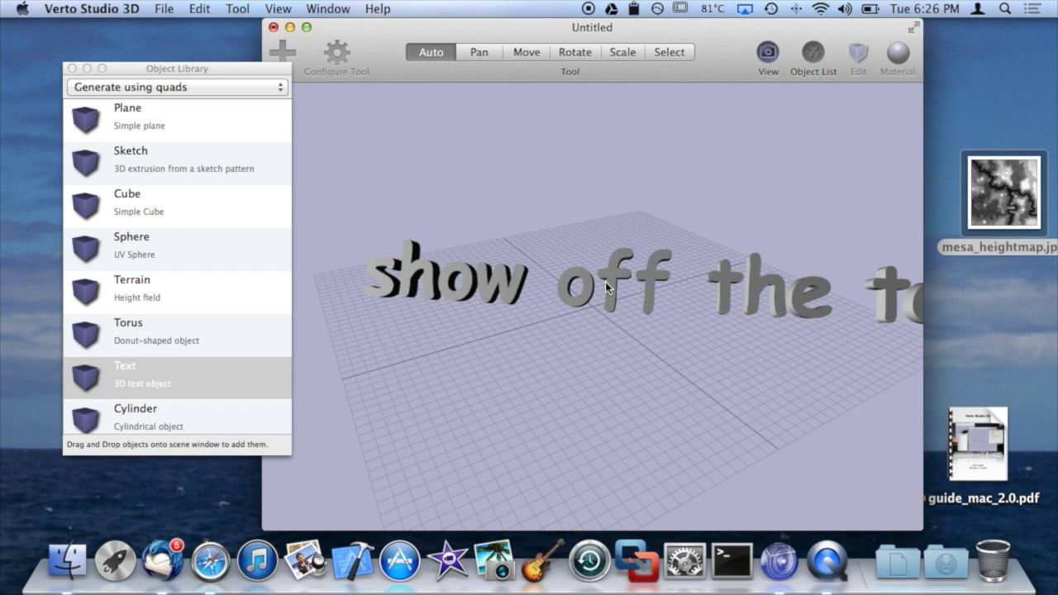
pyautogui.click(606, 286)
pyautogui.press('BackSpace')
# Add a cylinder from the object library with 24 vertices, 6 segments, radius 10 and length 30.
pyautogui.scroll(-4, 202, 370)
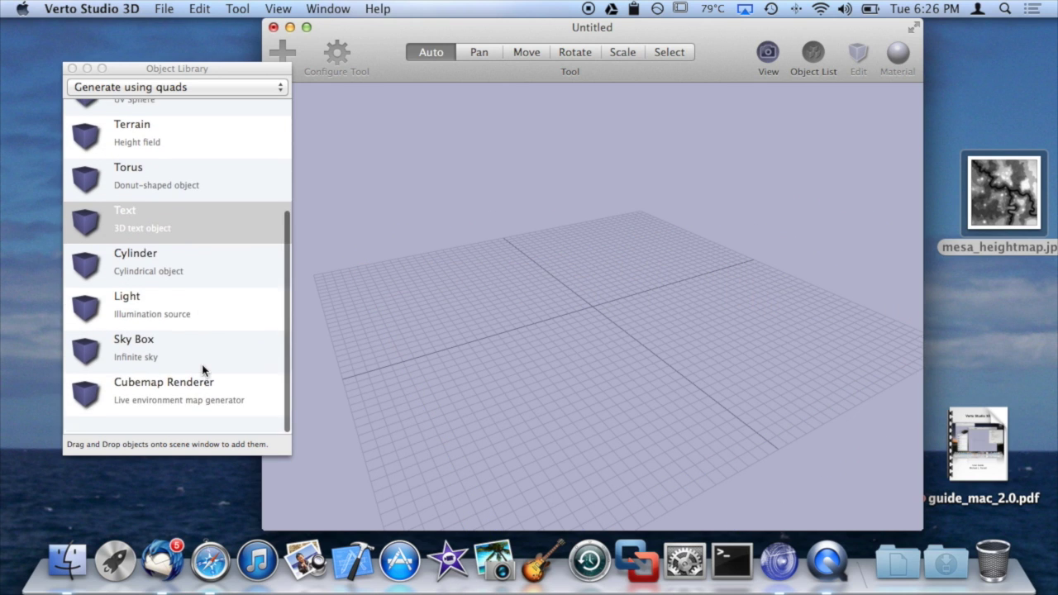
pyautogui.moveTo(155, 281); pyautogui.dragTo(722, 256)
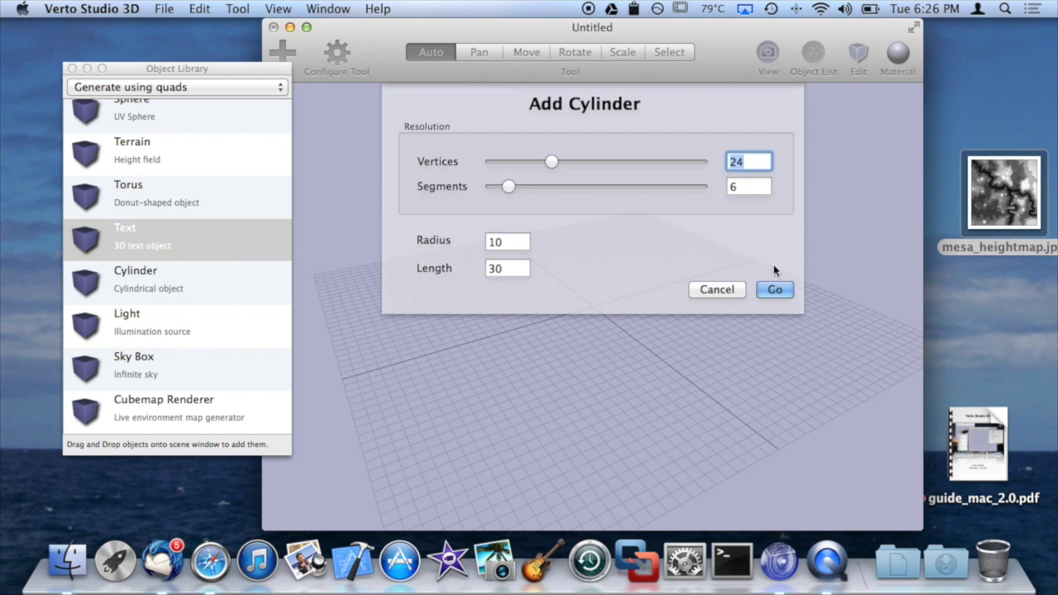
pyautogui.click(770, 288)
pyautogui.scroll(-5, 764, 281)
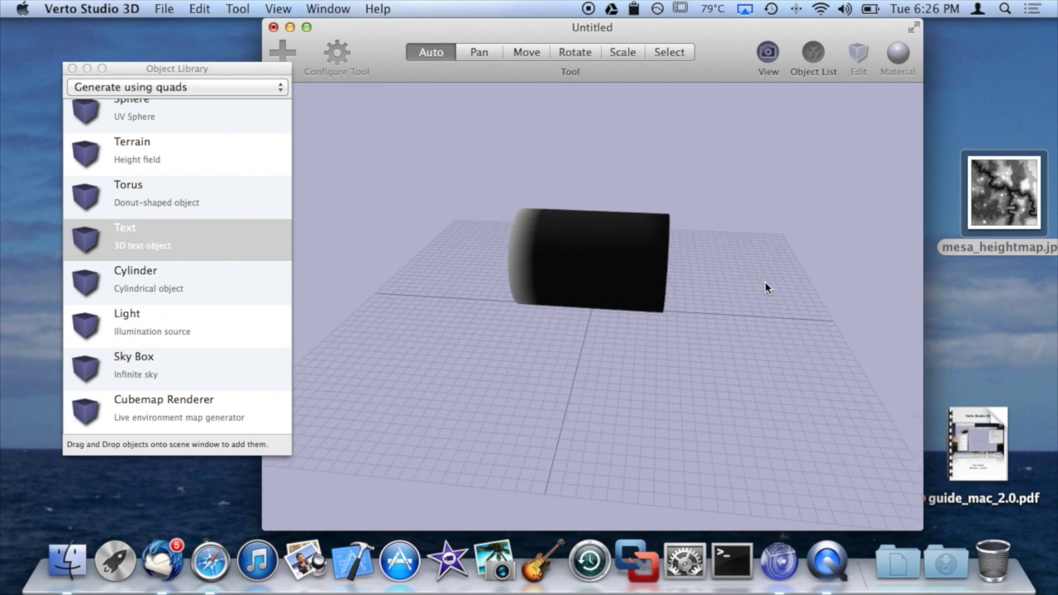
# Move the scene light up and closer to the grid so it illuminates the side of the cylinder.
pyautogui.scroll(5, 764, 281)
pyautogui.scroll(-10, 764, 281)
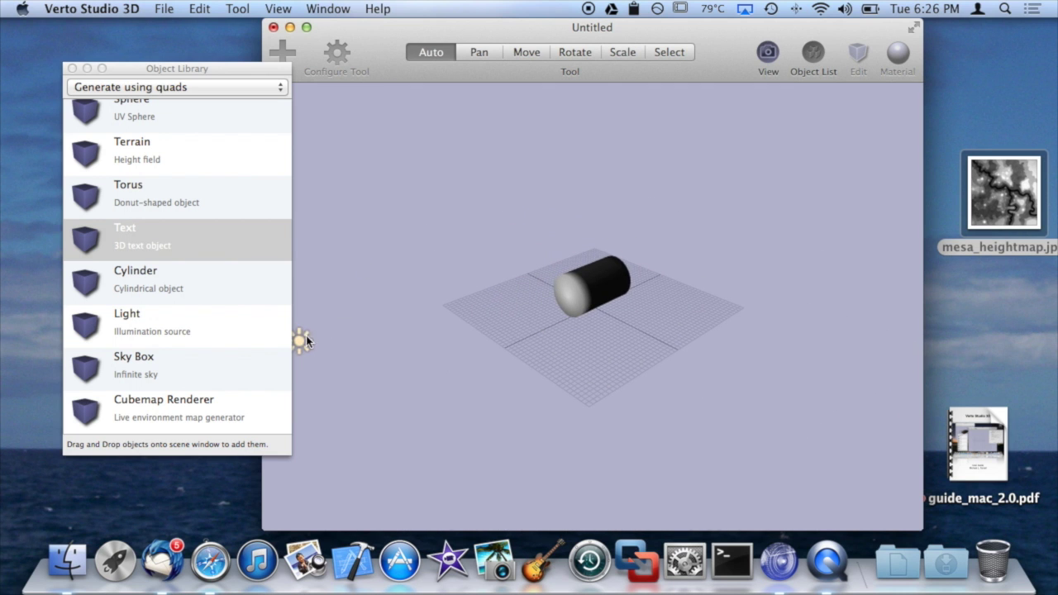
pyautogui.moveTo(304, 340)
pyautogui.mouseDown()
pyautogui.moveTo(342, 307)
pyautogui.moveTo(613, 181)
pyautogui.moveTo(483, 405)
pyautogui.moveTo(459, 259)
pyautogui.mouseUp()
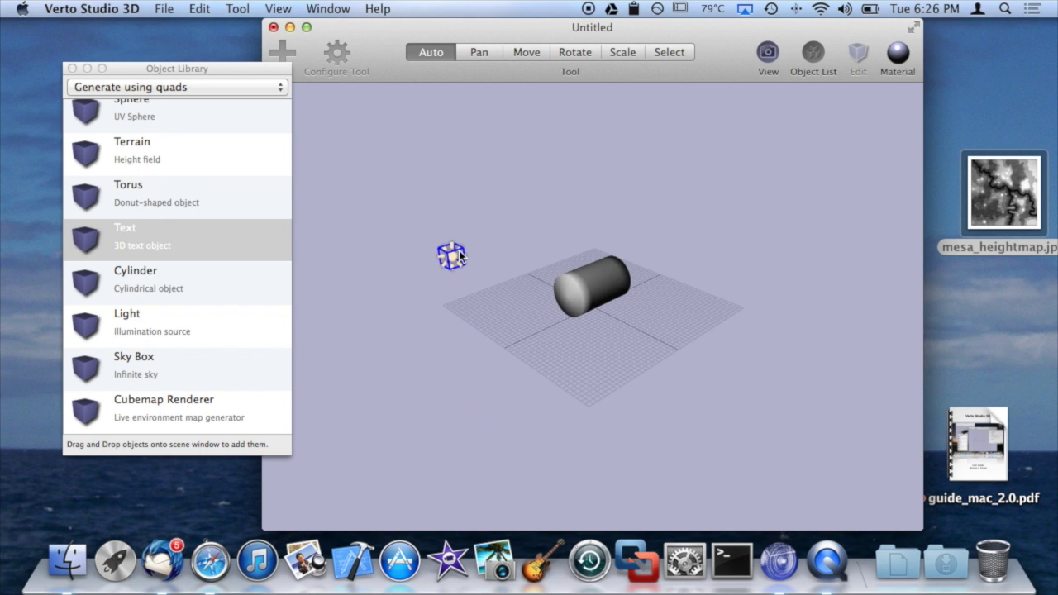
pyautogui.click(540, 320)
pyautogui.scroll(10, 540, 320)
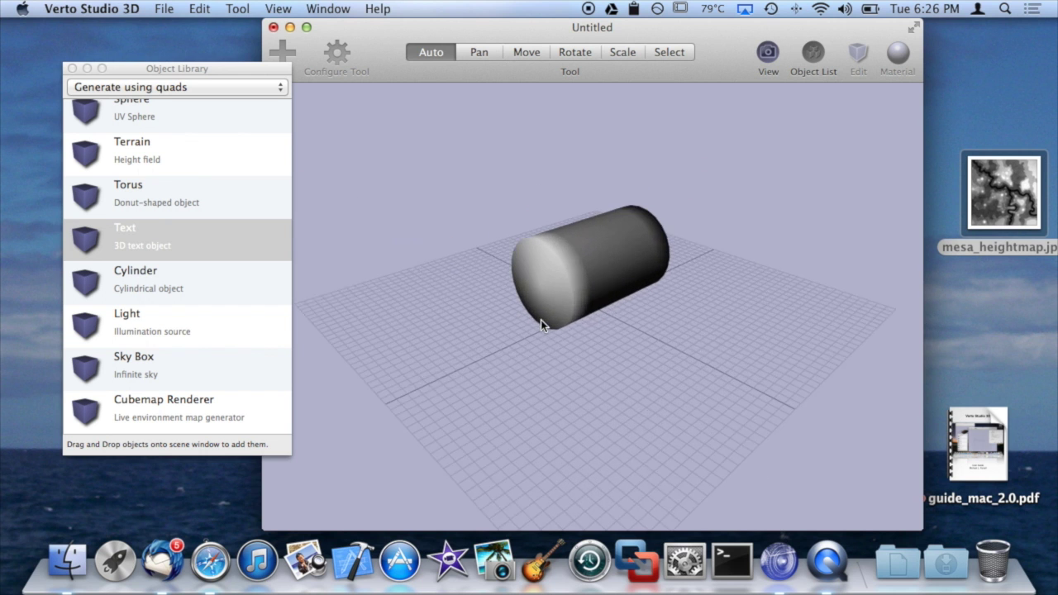
# Delete the cylinder from the scene.
pyautogui.hscroll(-10, 540, 320)
pyautogui.hscroll(10, 541, 320)
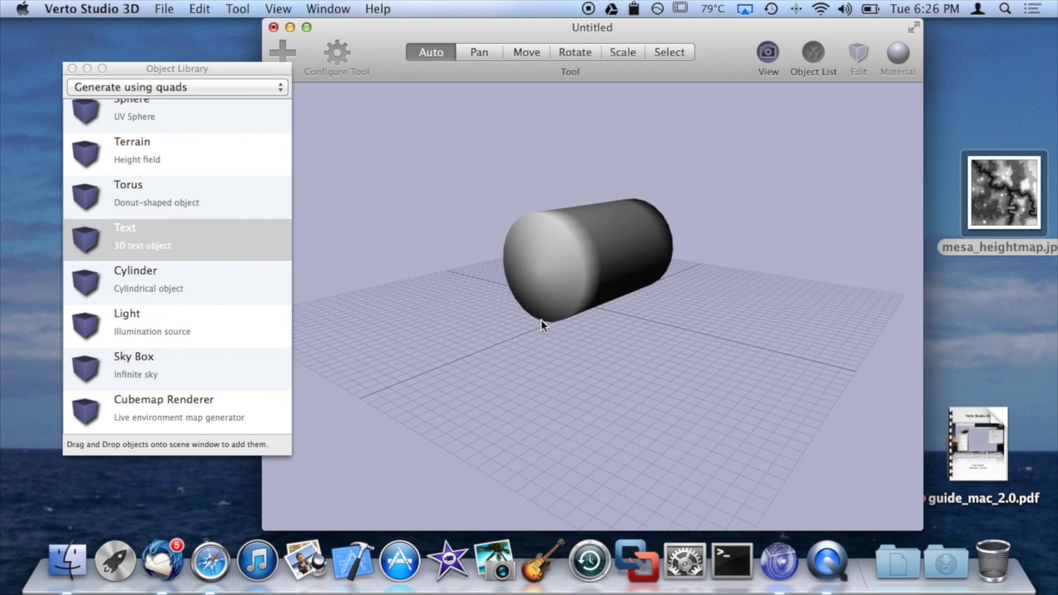
pyautogui.hscroll(10, 541, 319)
pyautogui.hscroll(-5, 540, 320)
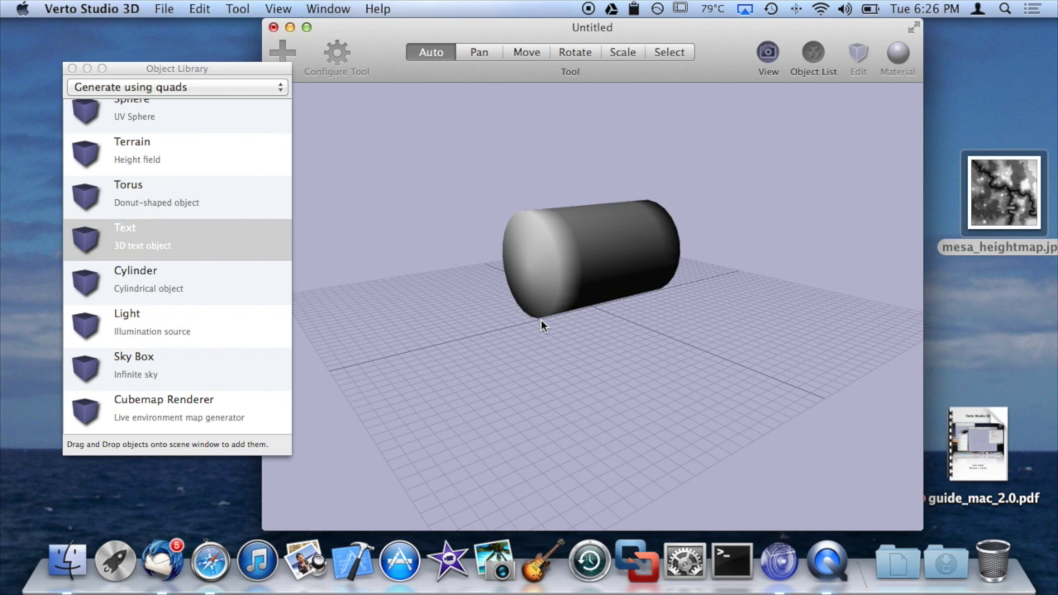
pyautogui.click(592, 254)
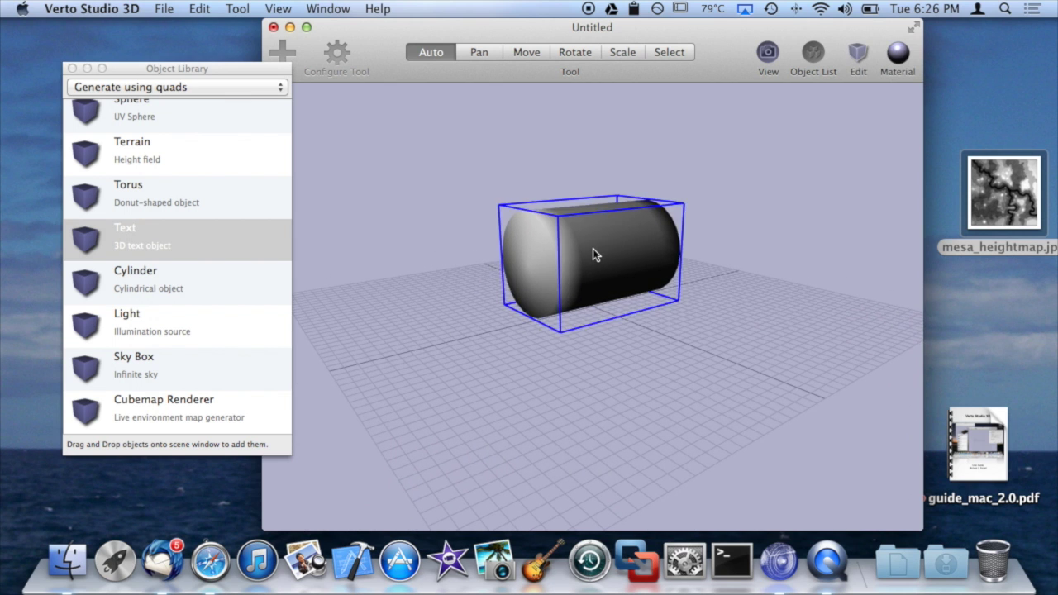
pyautogui.press('Delete')
# Locate the Sketch object in the Object Library and set the empty scene to the top view.
pyautogui.click(204, 292)
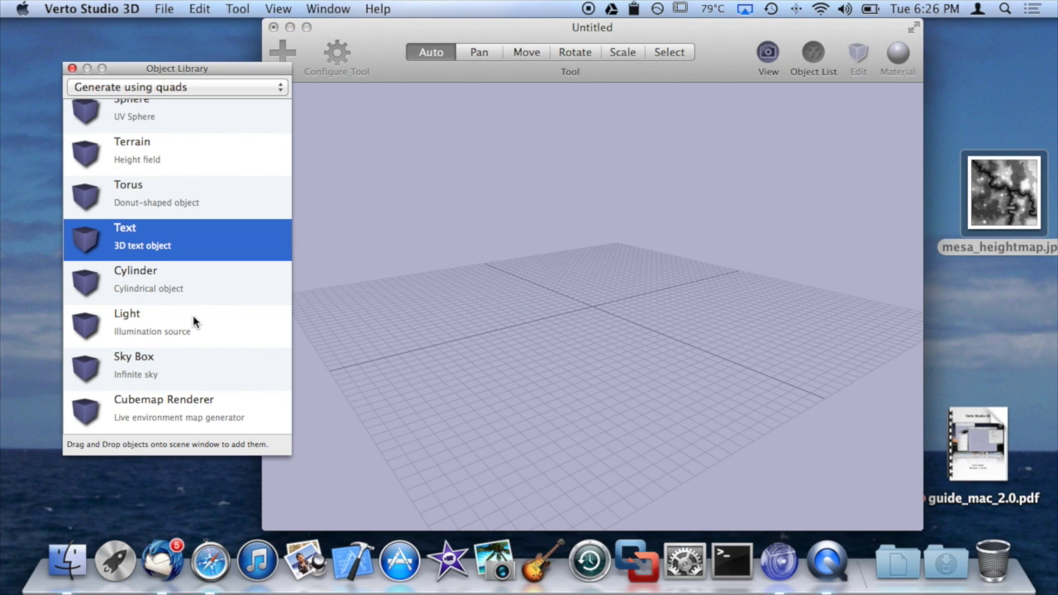
pyautogui.scroll(-1, 195, 321)
pyautogui.click(193, 322)
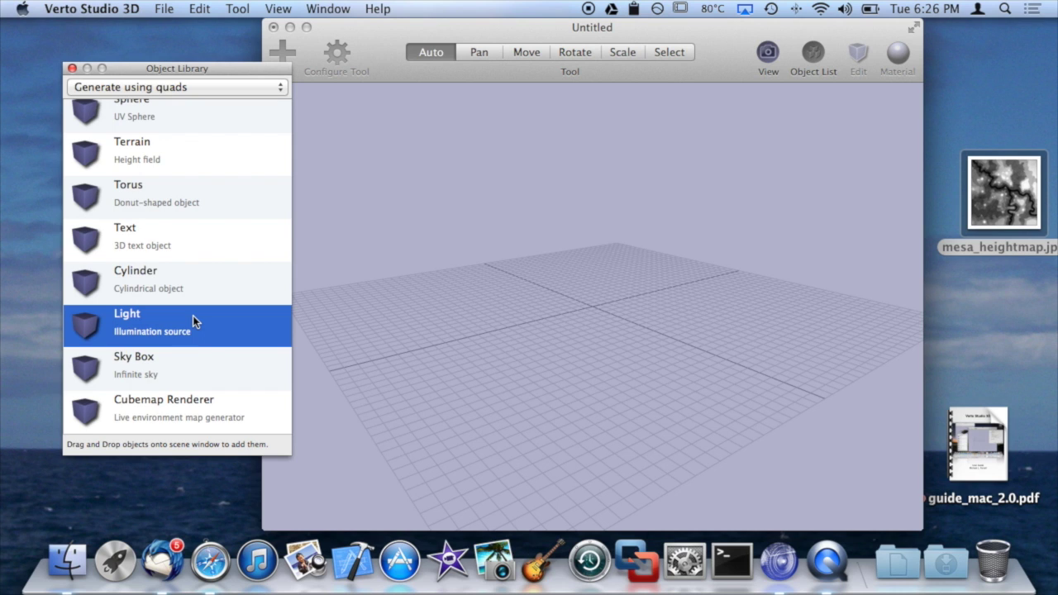
pyautogui.scroll(5, 192, 315)
pyautogui.click(169, 176)
pyautogui.click(500, 304)
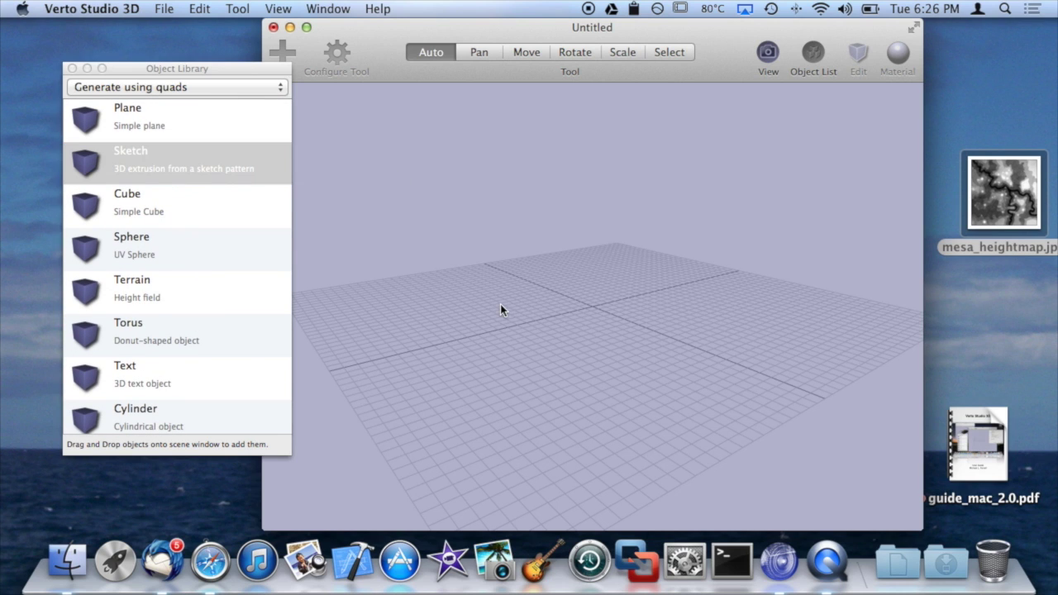
pyautogui.press('super+1')
pyautogui.press('super+2')
pyautogui.scroll(-5, 500, 305)
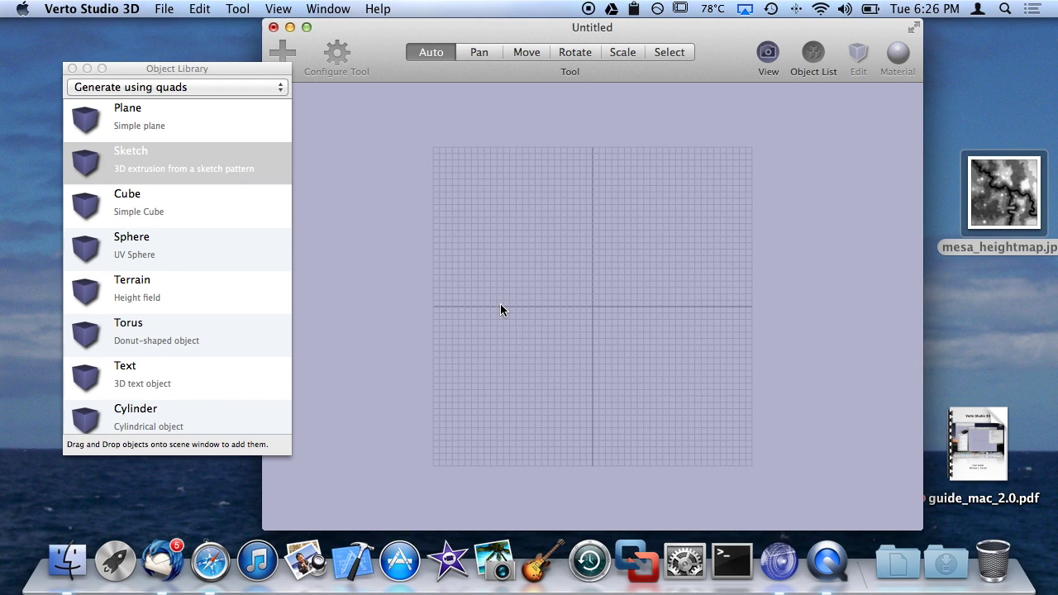
# Add a Sketch object by drawing an irregular closed freehand outline across the grid, extruded with length 5.0 and 1 segment.
pyautogui.doubleClick(223, 166)
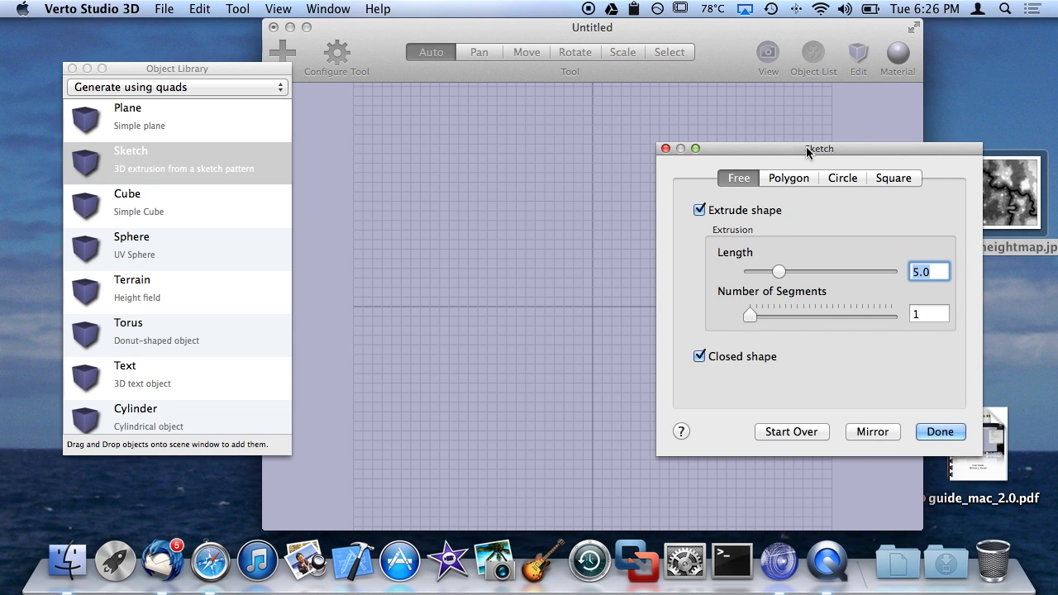
pyautogui.moveTo(805, 149)
pyautogui.mouseDown()
pyautogui.moveTo(923, 70)
pyautogui.moveTo(876, 60)
pyautogui.mouseUp()
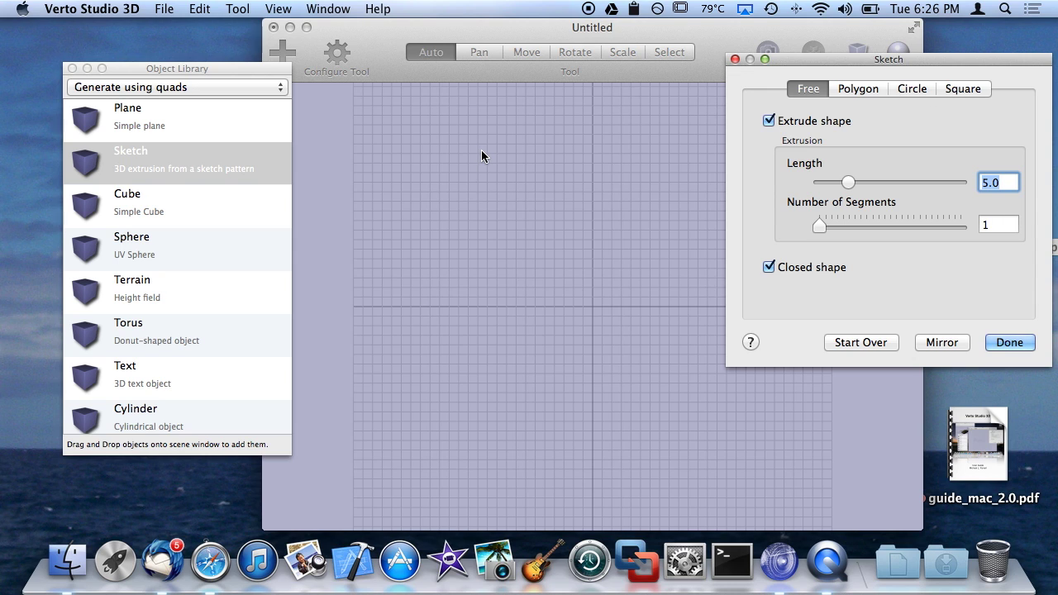
pyautogui.moveTo(481, 149); pyautogui.dragTo(465, 151)
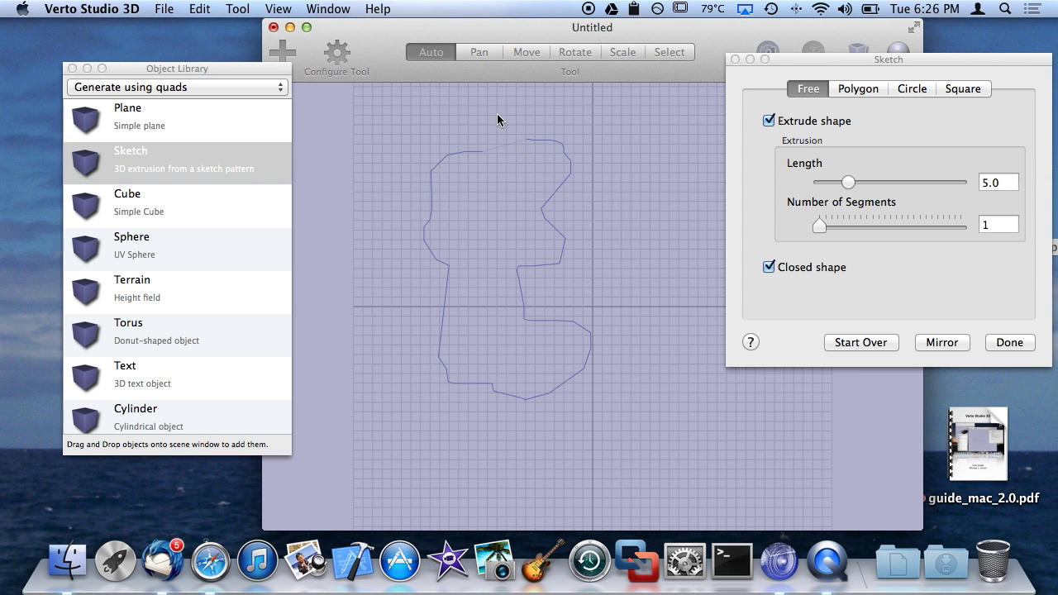
pyautogui.click(1009, 342)
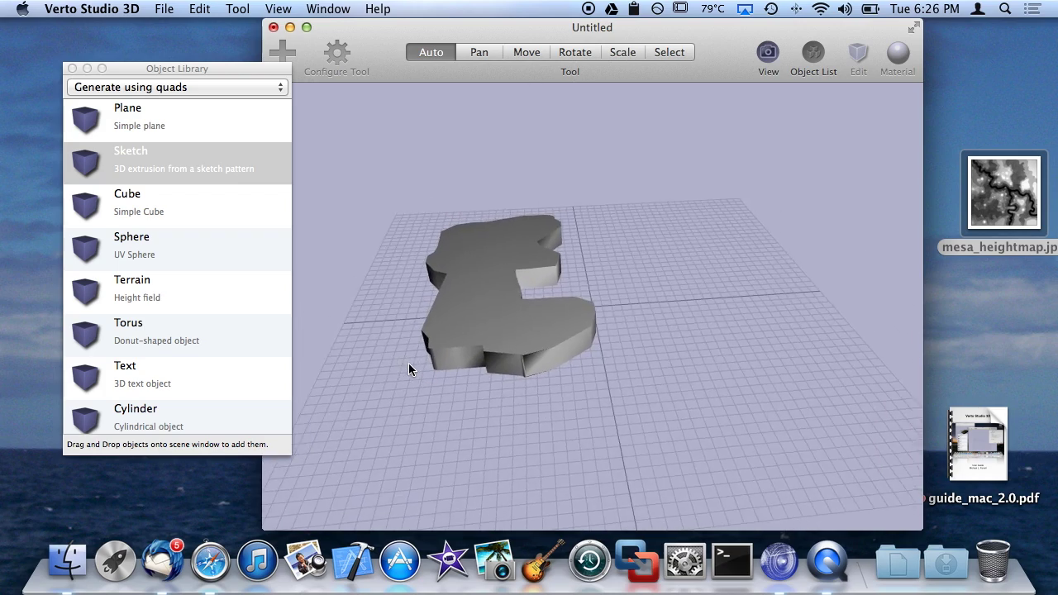
# Return to the top view and delete the irregular extruded shape.
pyautogui.press('super+t')
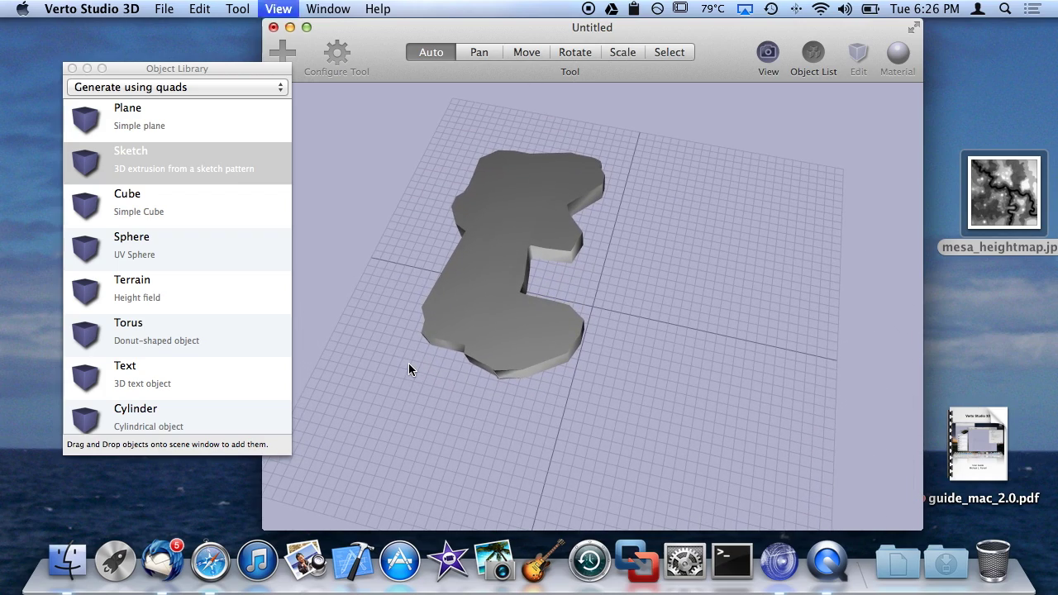
pyautogui.click(487, 306)
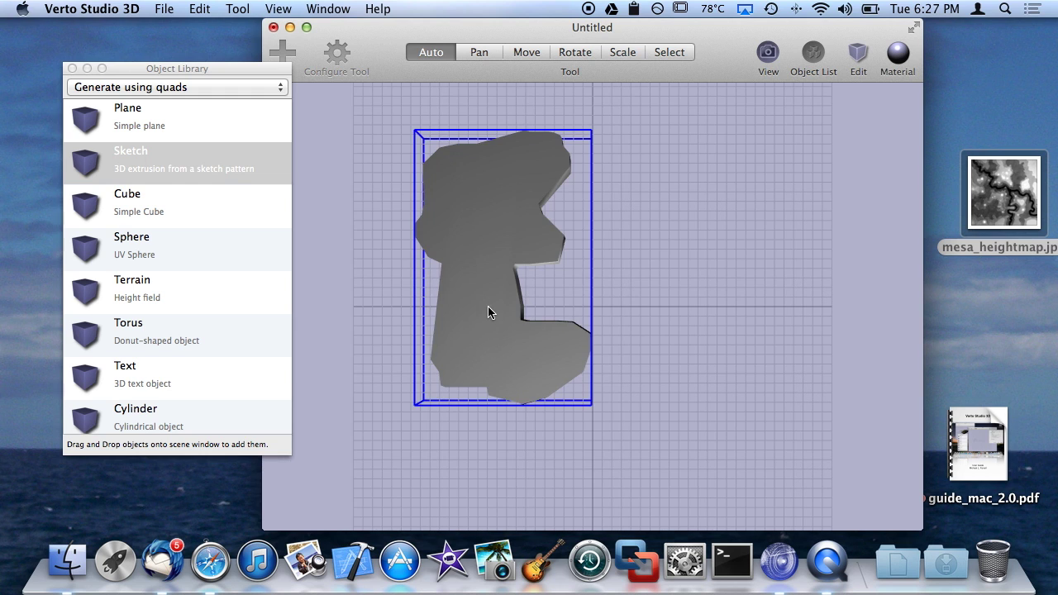
pyautogui.press('BackSpace')
# Sketch a closed freehand heart above the grid's centre, extruded with length 5.0 and 1 segment.
pyautogui.moveTo(185, 157); pyautogui.dragTo(473, 152)
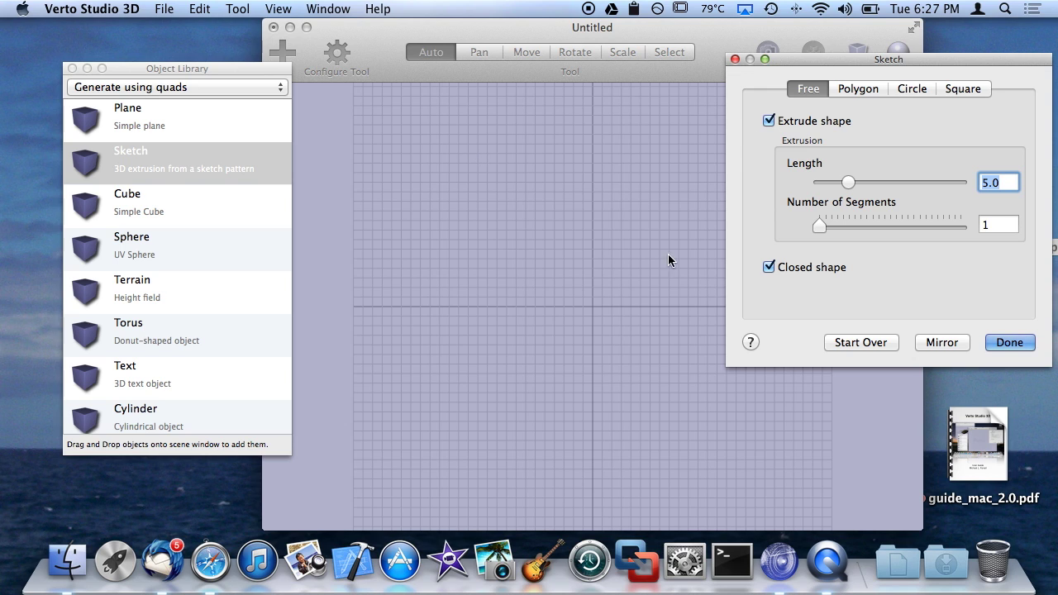
pyautogui.moveTo(549, 210)
pyautogui.mouseDown()
pyautogui.moveTo(536, 175)
pyautogui.moveTo(491, 192)
pyautogui.moveTo(495, 266)
pyautogui.mouseUp()
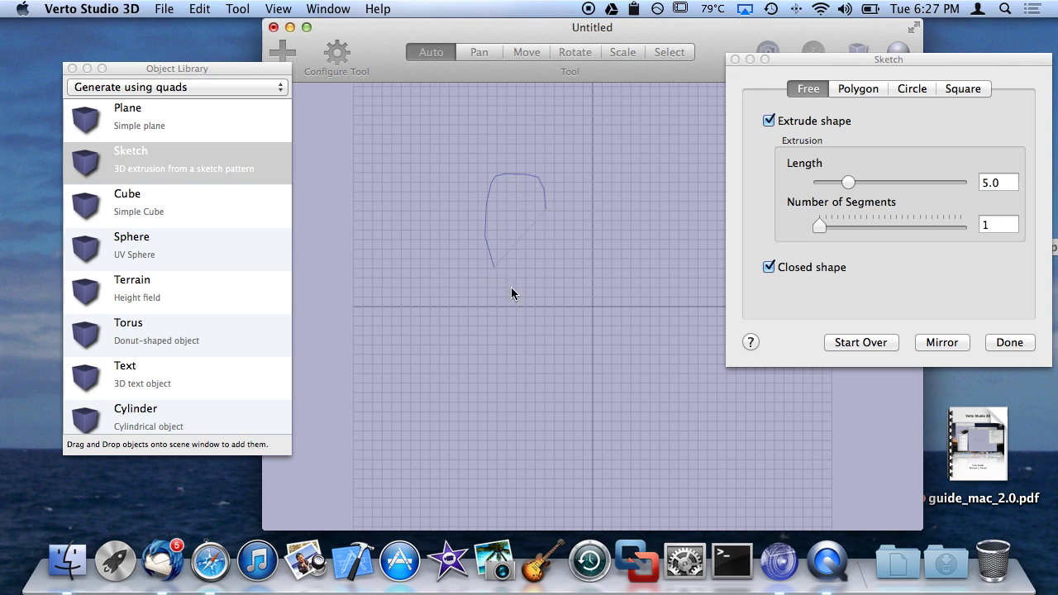
pyautogui.click(934, 344)
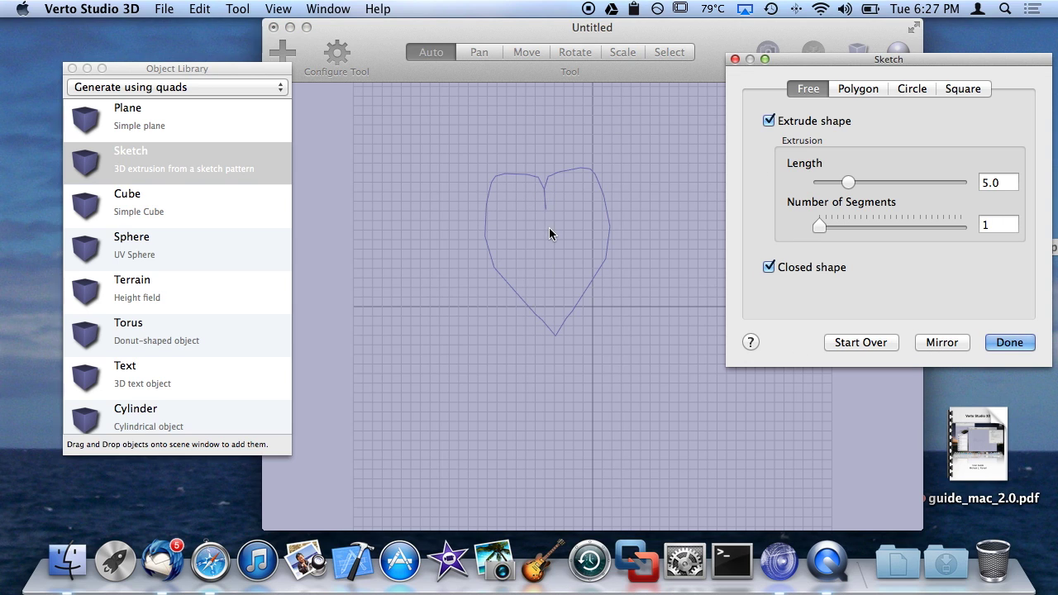
pyautogui.click(1009, 341)
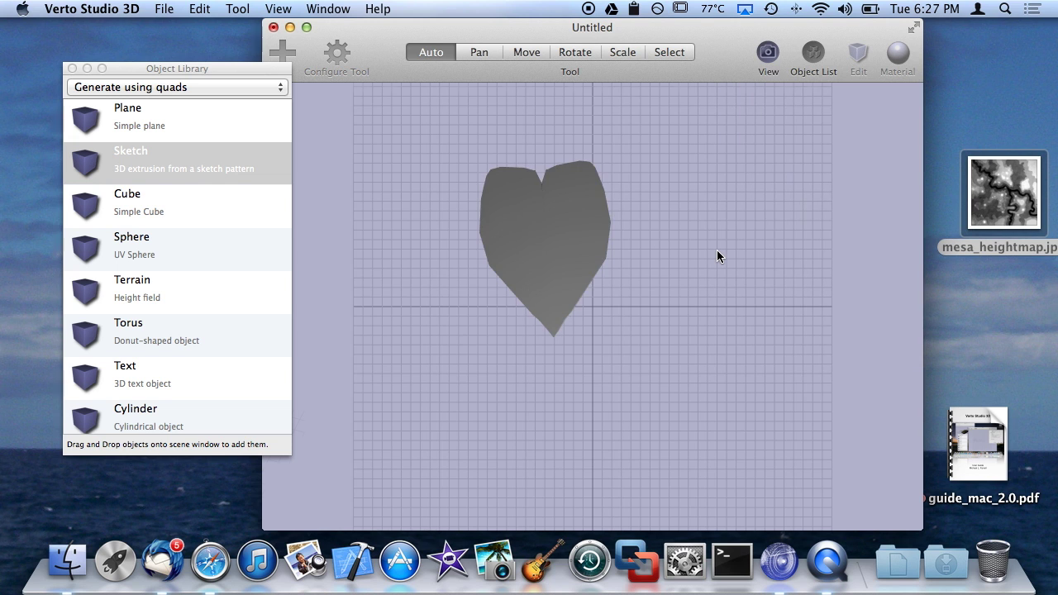
# Delete the extruded heart from the scene.
pyautogui.press('t')
pyautogui.click(559, 233)
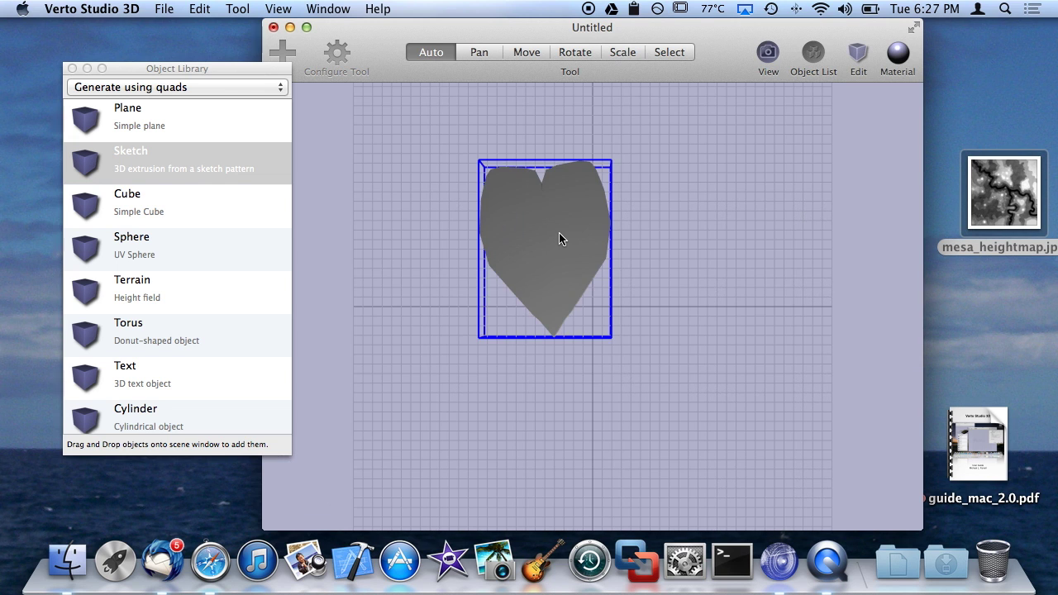
pyautogui.press('Delete')
# Sketch a freehand curve with Closed shape turned off, extruded with length 5.0 and 1 segment.
pyautogui.moveTo(177, 157); pyautogui.dragTo(453, 176)
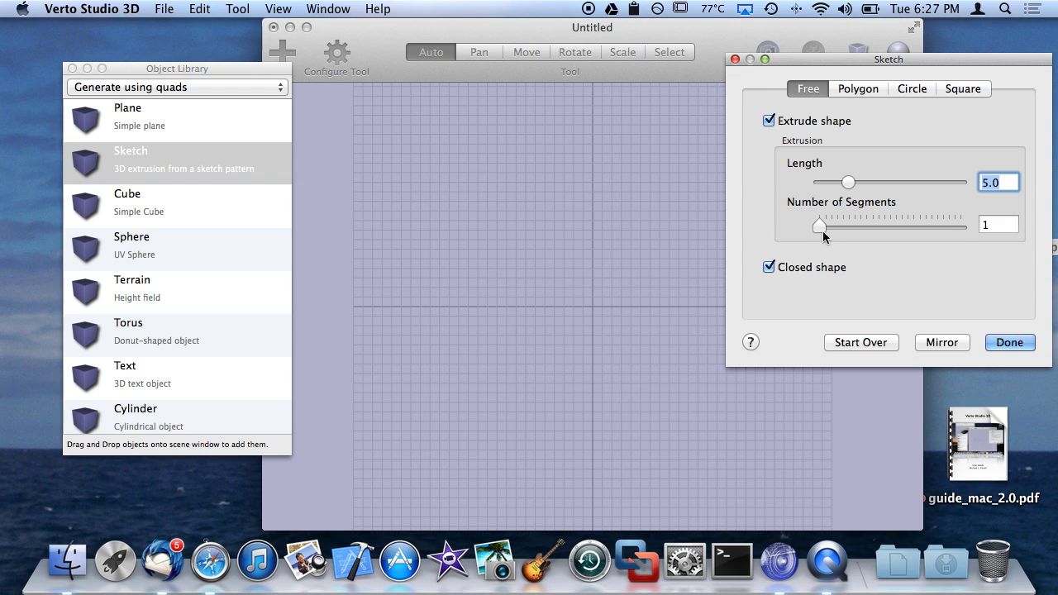
pyautogui.click(769, 267)
pyautogui.click(452, 190)
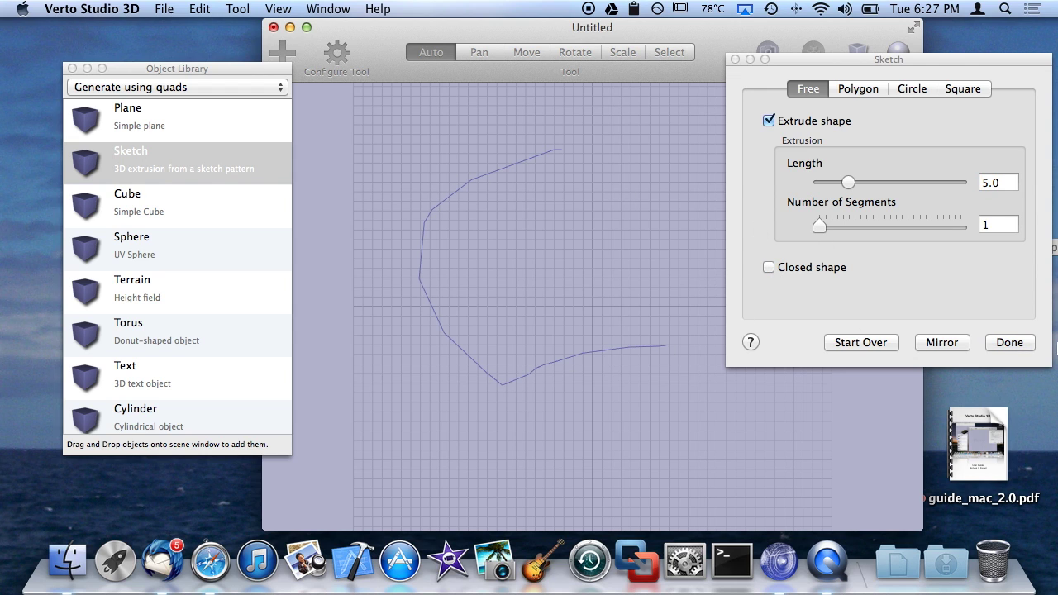
pyautogui.click(1009, 342)
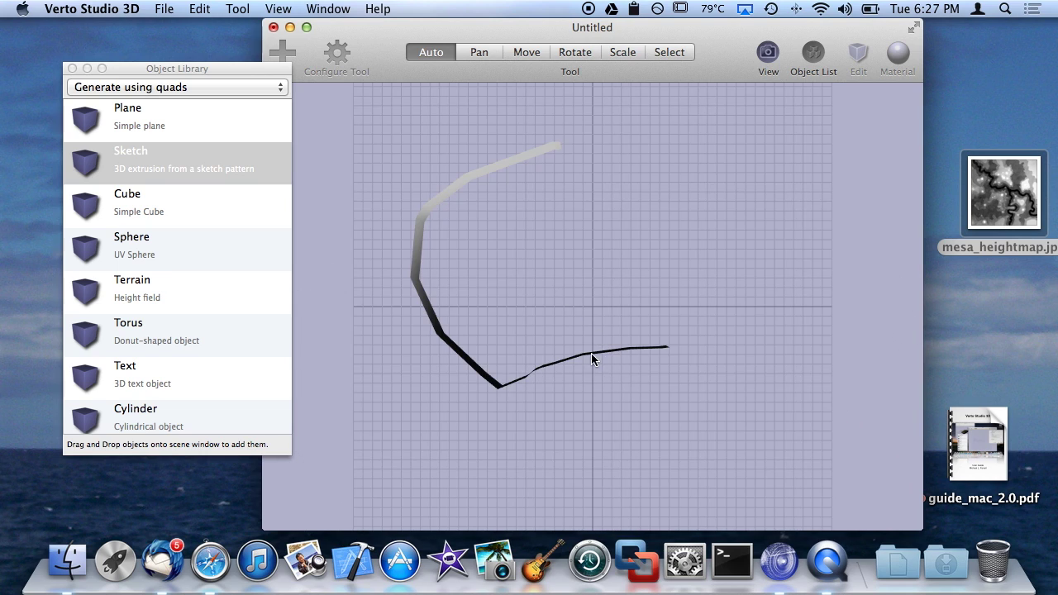
# Replace the extruded open curve with a freehand m-shaped open sketch, extruded with length 5.0 and 1 segment.
pyautogui.click(590, 353)
pyautogui.press('BackSpace')
pyautogui.doubleClick(154, 159)
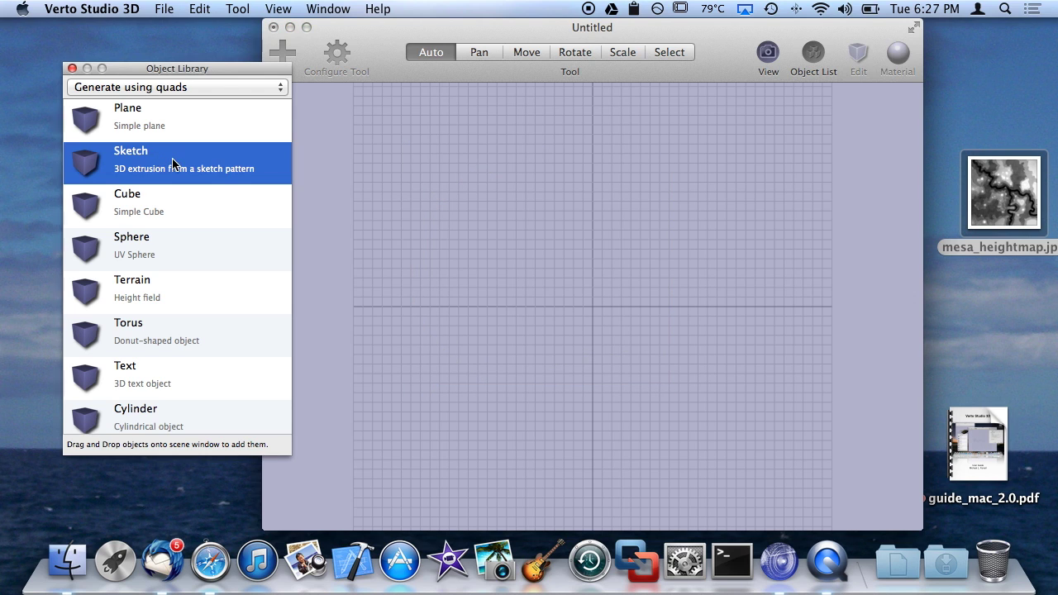
pyautogui.moveTo(383, 229); pyautogui.dragTo(432, 191)
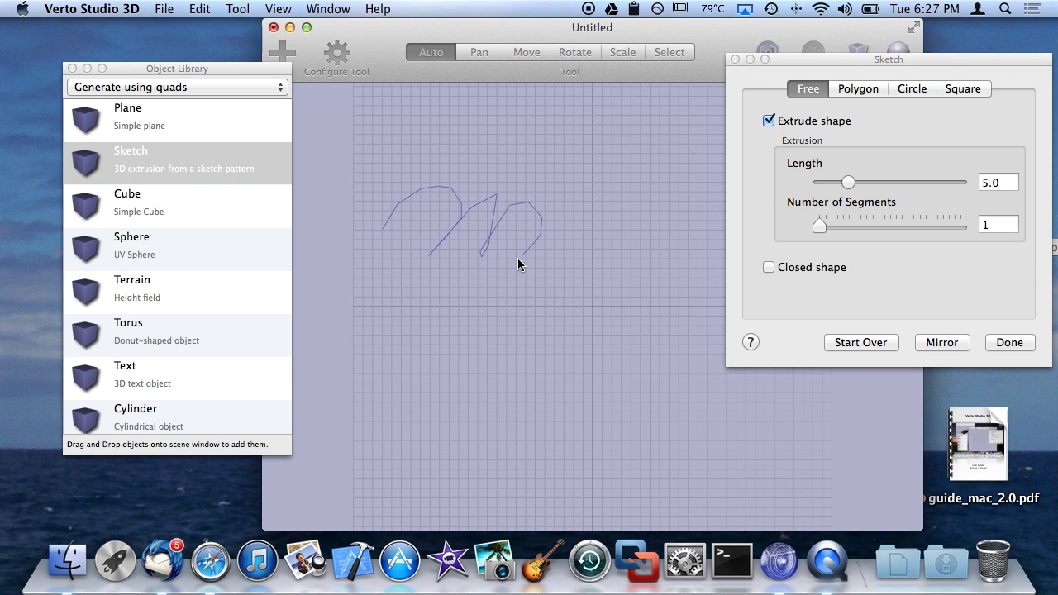
pyautogui.click(1010, 342)
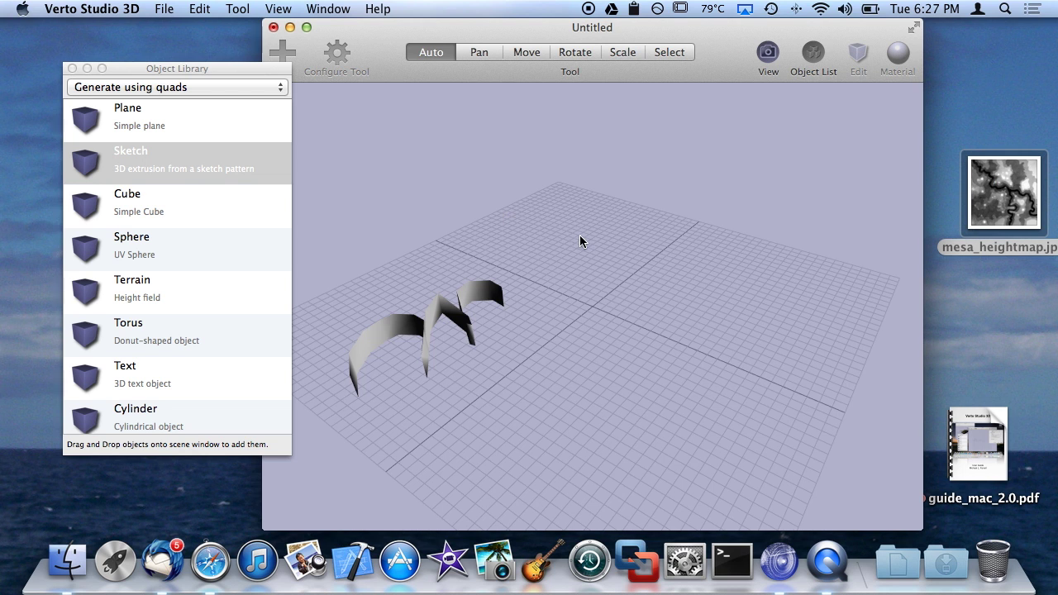
# Switch back to the top view and delete the m-shaped ribbon.
pyautogui.press('t')
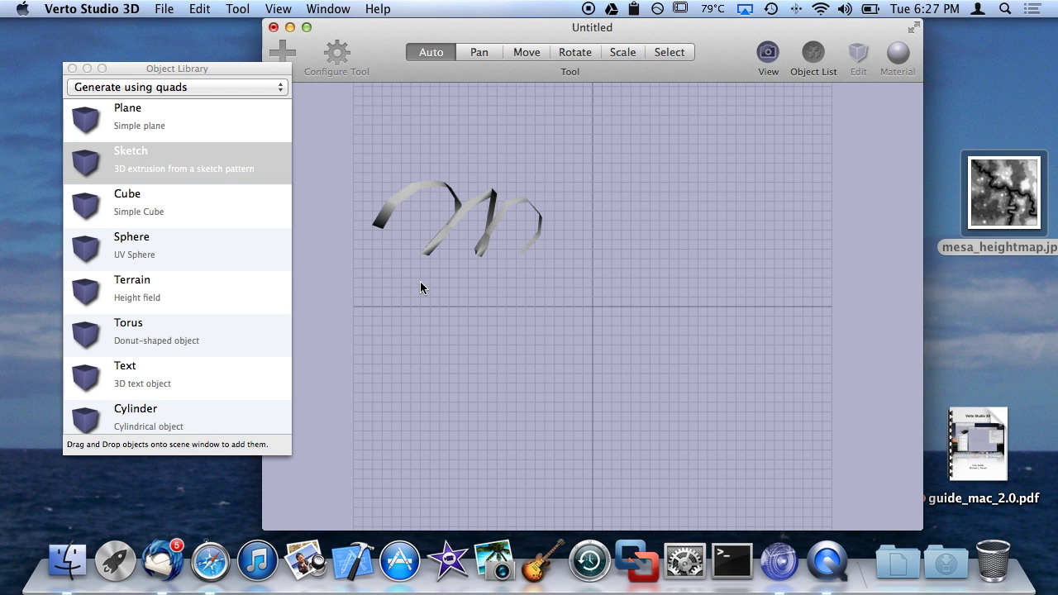
pyautogui.click(452, 219)
pyautogui.press('Delete')
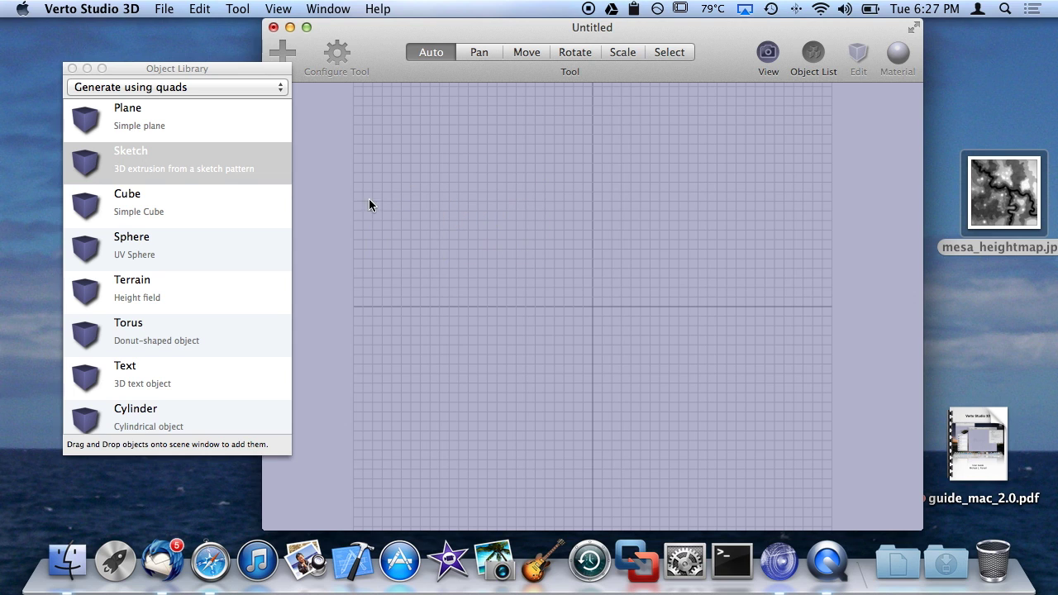
# Start a new Sketch object and reposition the Sketch and Object Library windows beside the drawing grid.
pyautogui.moveTo(156, 170); pyautogui.dragTo(428, 169)
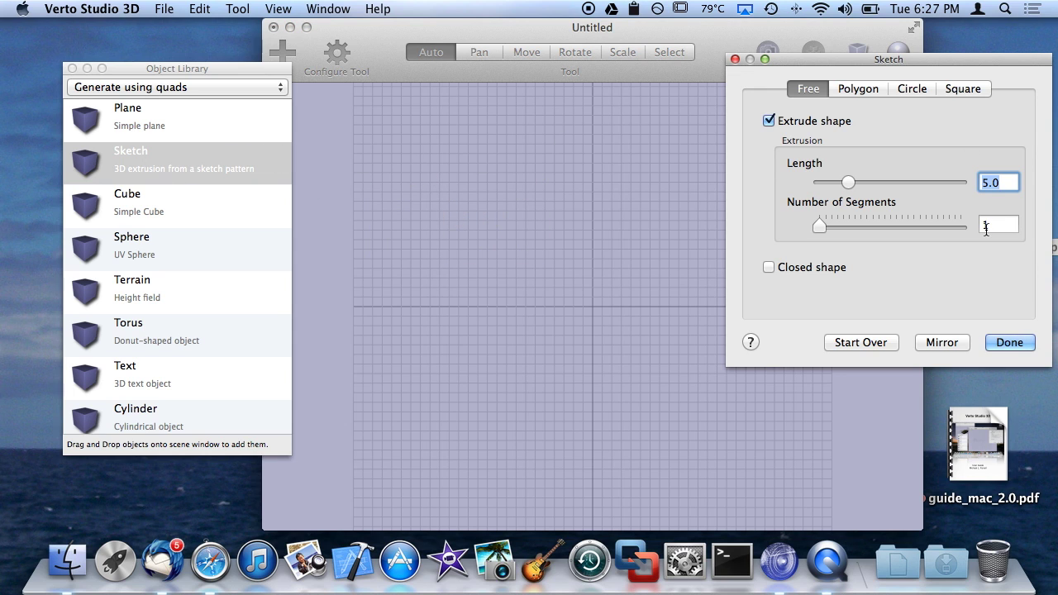
pyautogui.moveTo(915, 57); pyautogui.dragTo(859, 89)
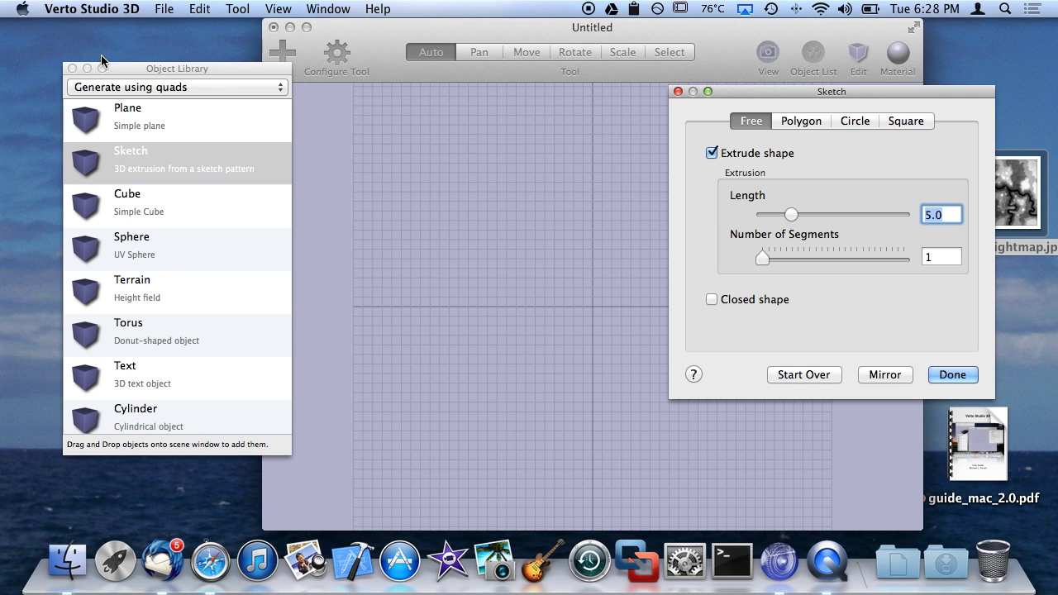
pyautogui.moveTo(189, 70); pyautogui.dragTo(162, 84)
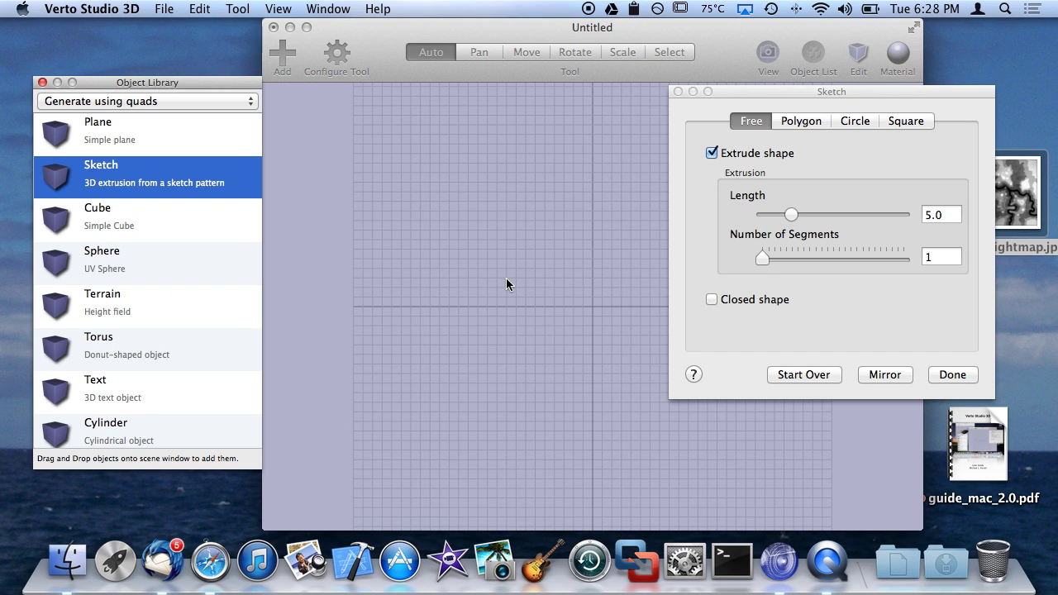
pyautogui.click(692, 376)
pyautogui.click(724, 373)
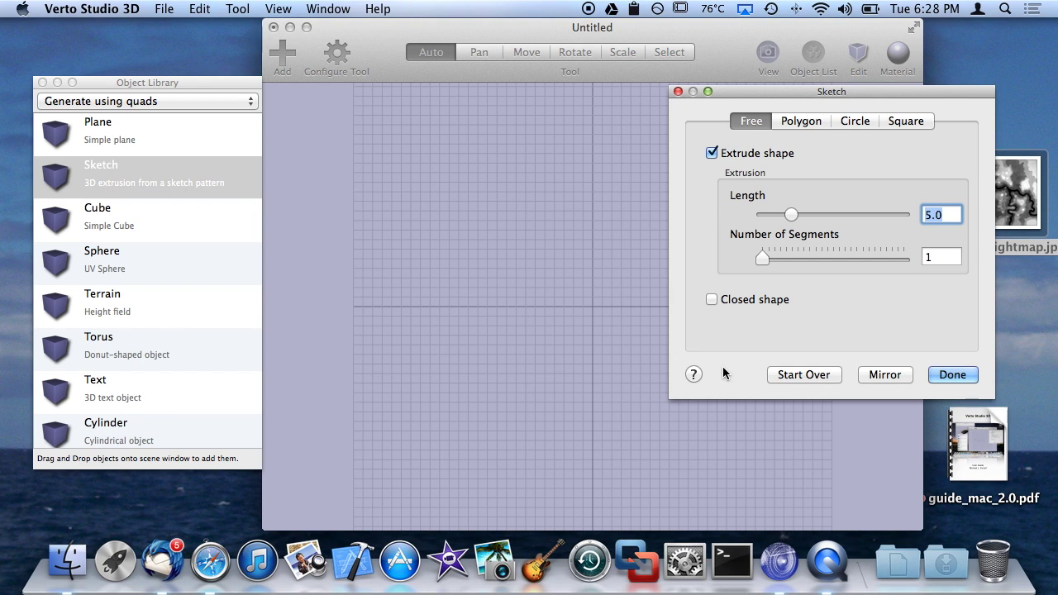
# Sketch a flat freehand closed shape with Extrude shape off and Closed shape on, and view it in perspective.
pyautogui.click(711, 153)
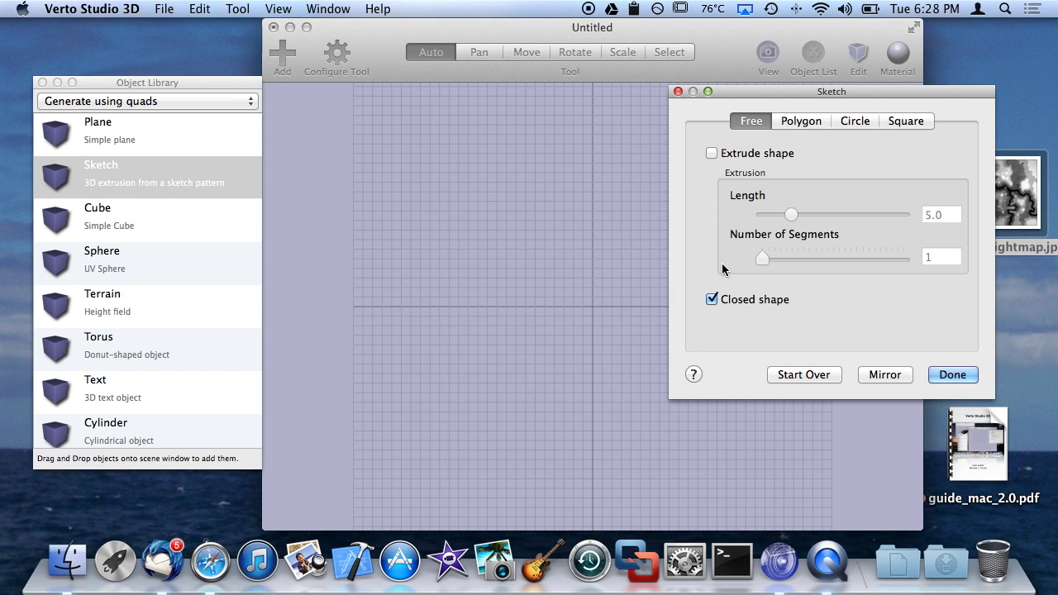
pyautogui.moveTo(379, 180); pyautogui.dragTo(365, 273)
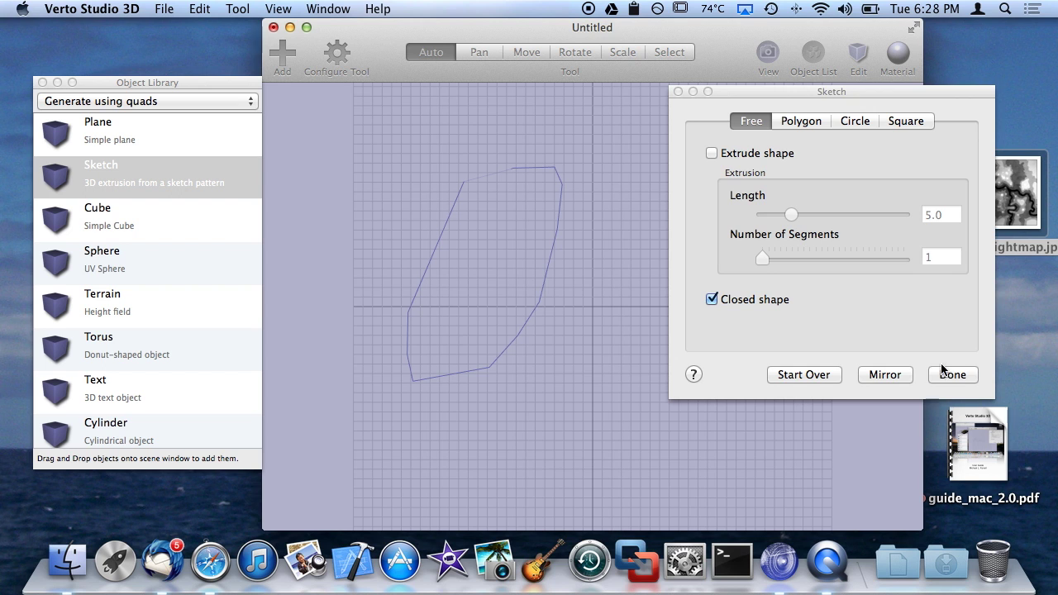
pyautogui.click(942, 369)
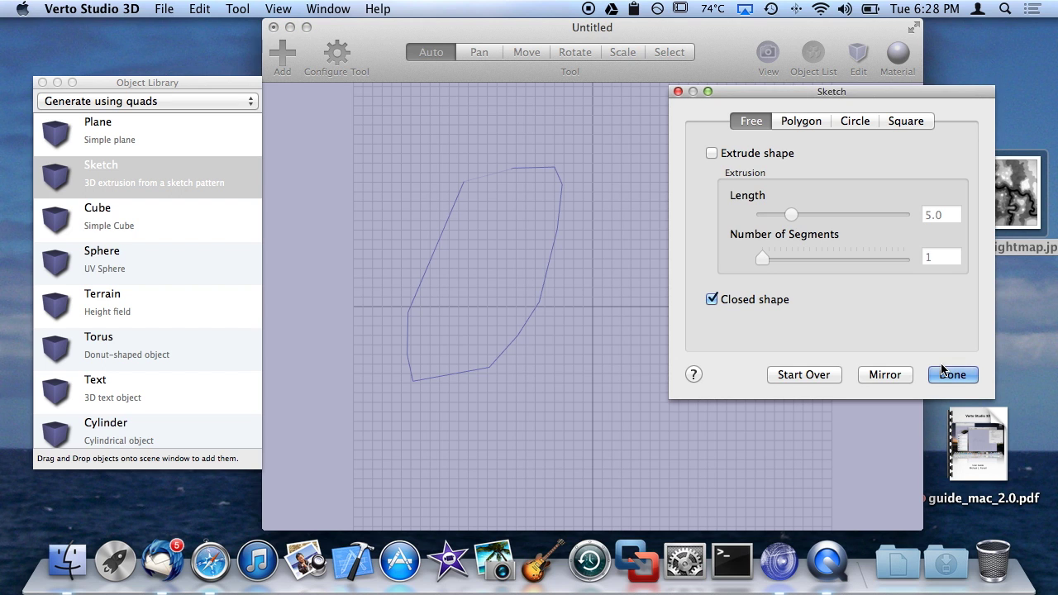
pyautogui.click(944, 369)
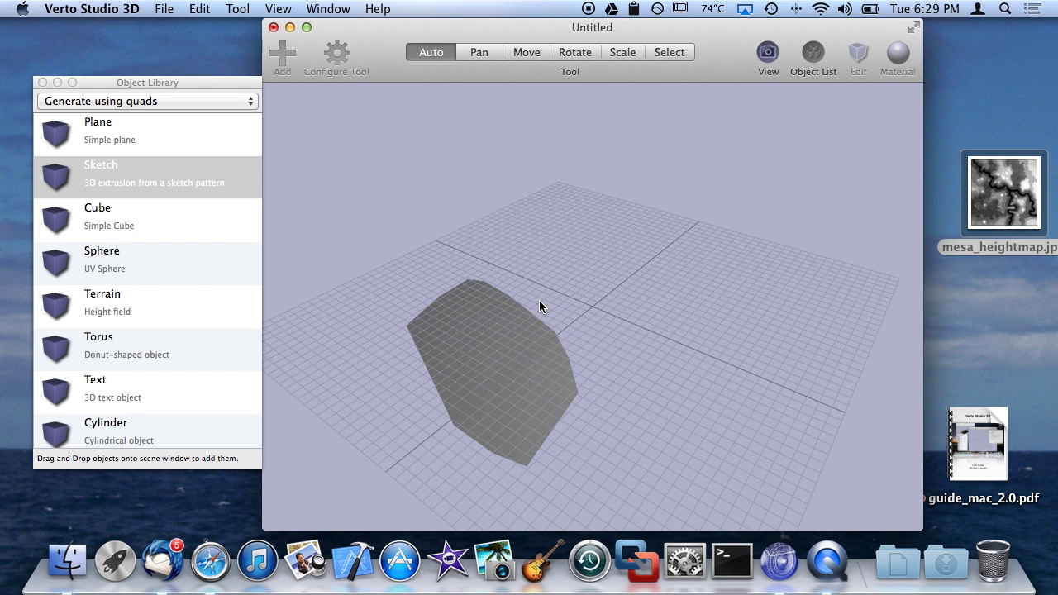
pyautogui.hscroll(-10, 539, 300)
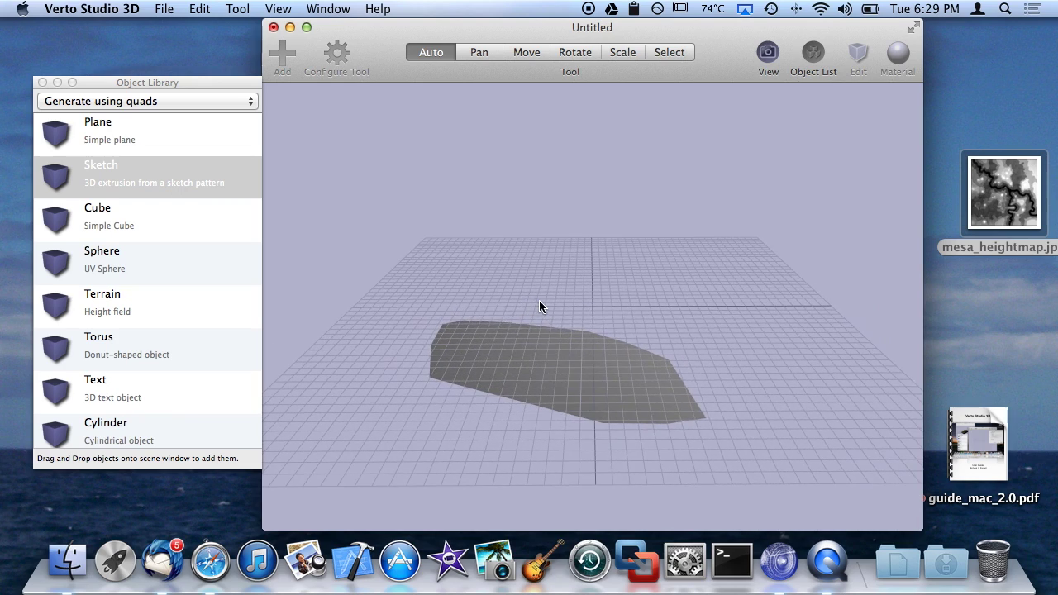
# Select the flat freehand shape, inspect it from another angle, and delete it.
pyautogui.click(564, 375)
pyautogui.moveTo(564, 376); pyautogui.dragTo(544, 248)
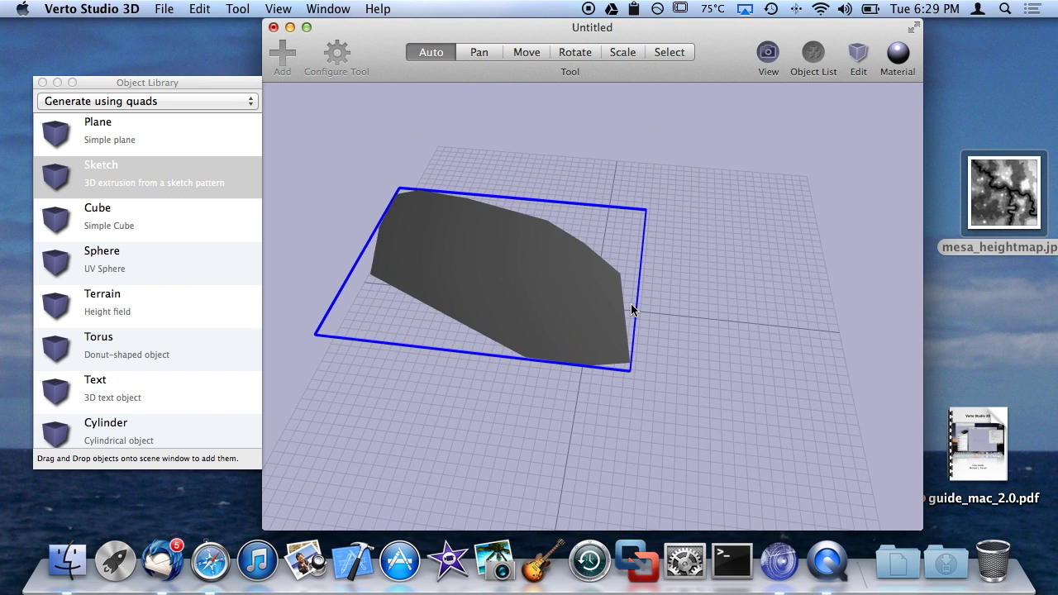
pyautogui.press('Delete')
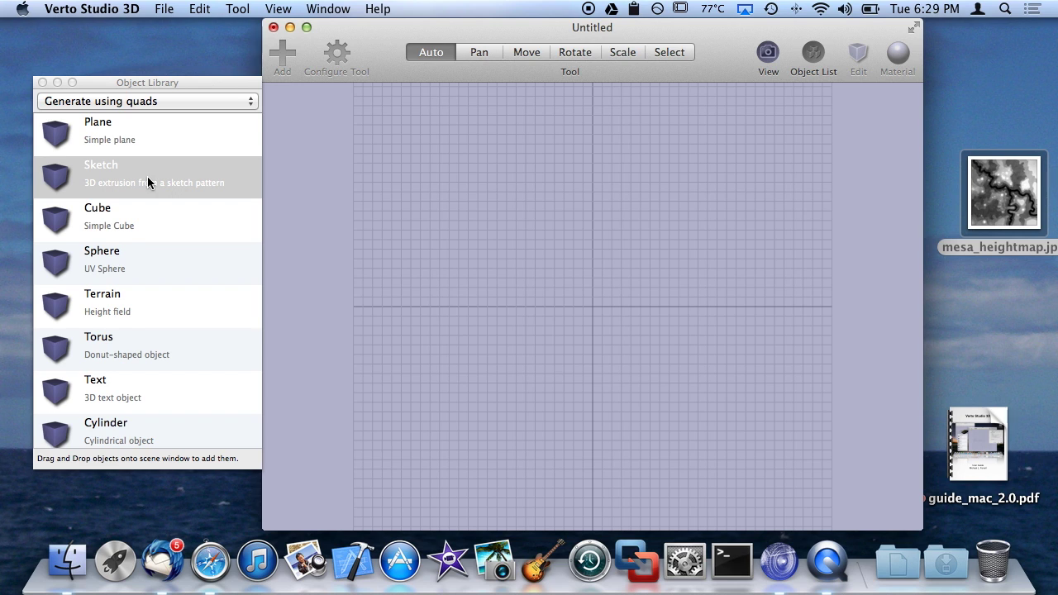
# Sketch a closed eight-sided polygon in Polygon mode, extruded with length 5.0 and 1 segment.
pyautogui.moveTo(147, 176); pyautogui.dragTo(484, 207)
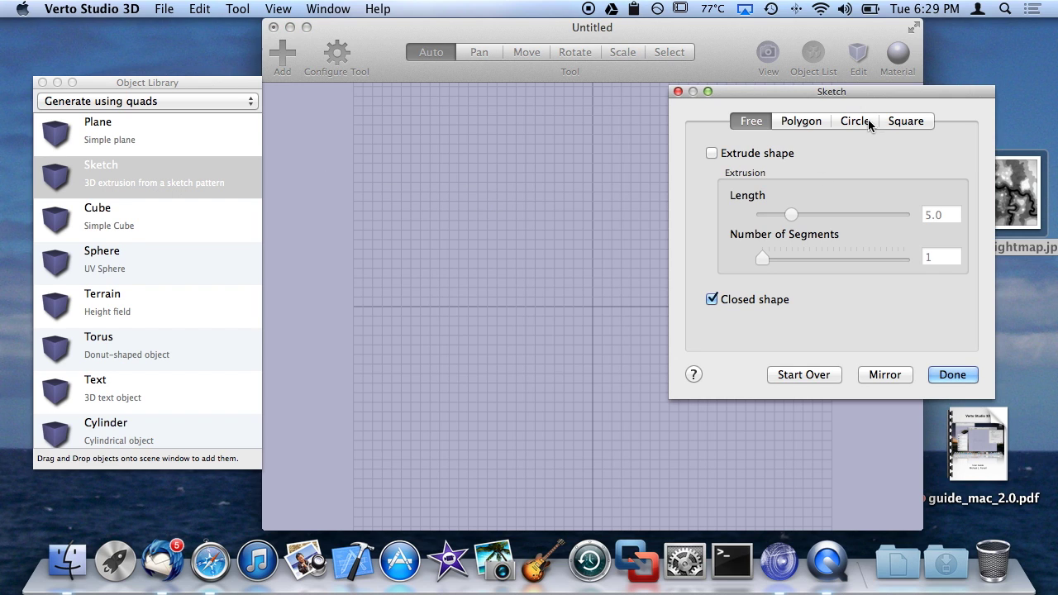
pyautogui.click(714, 154)
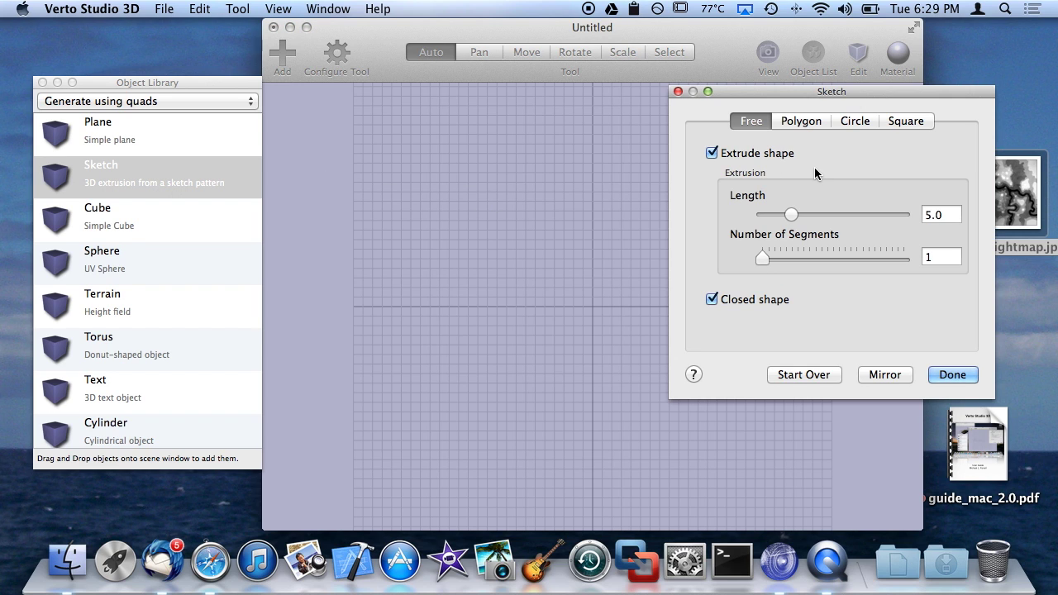
pyautogui.click(813, 120)
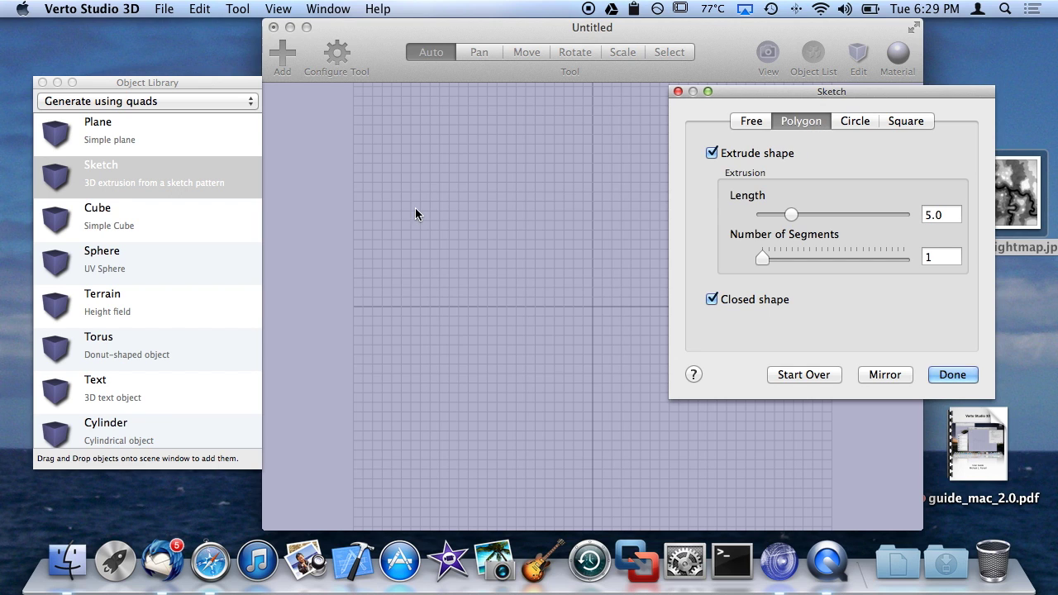
pyautogui.click(375, 171)
pyautogui.click(500, 149)
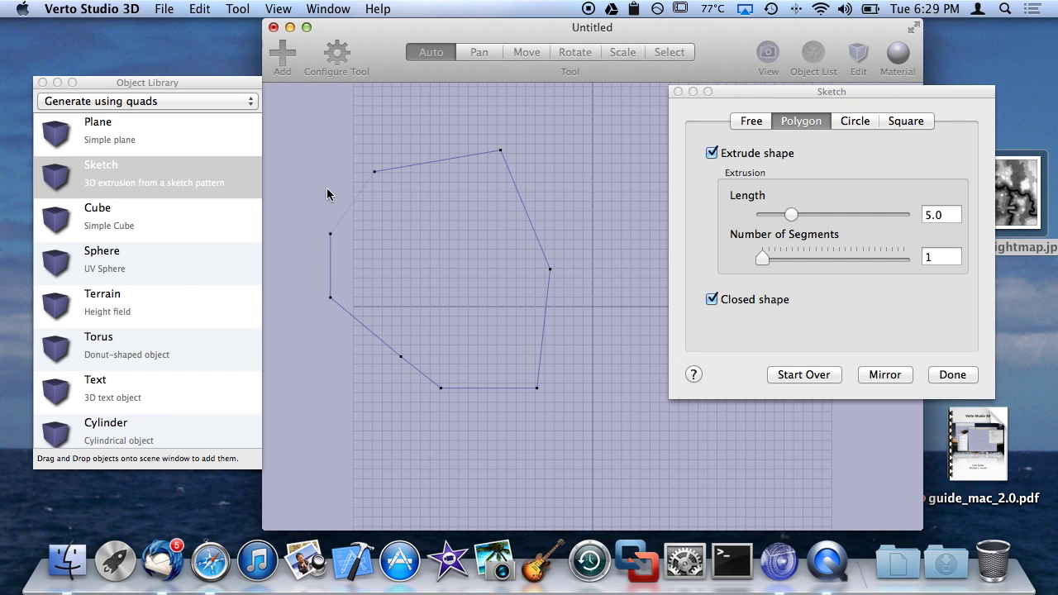
pyautogui.click(953, 374)
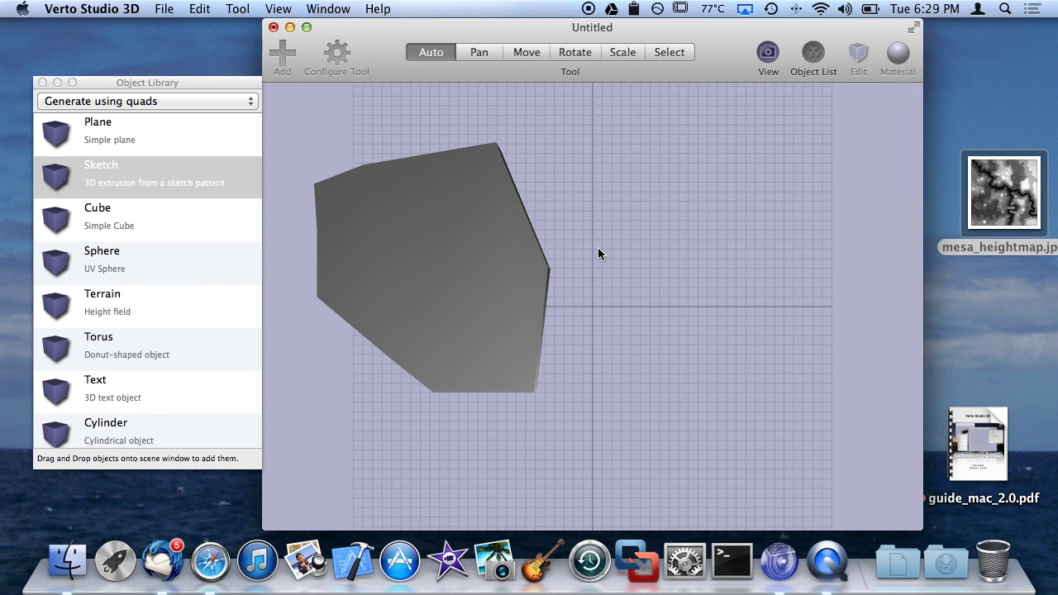
# Delete the extruded polygon and start another Sketch object, shifting the Sketch window slightly away from the drawing grid.
pyautogui.click(476, 263)
pyautogui.press('Delete')
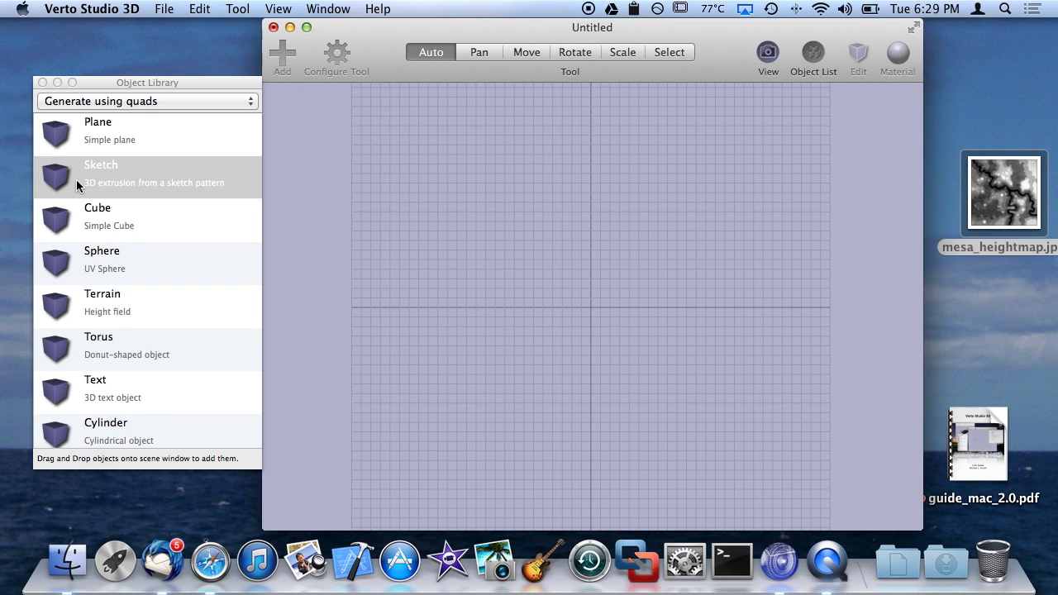
pyautogui.moveTo(76, 180); pyautogui.dragTo(593, 172)
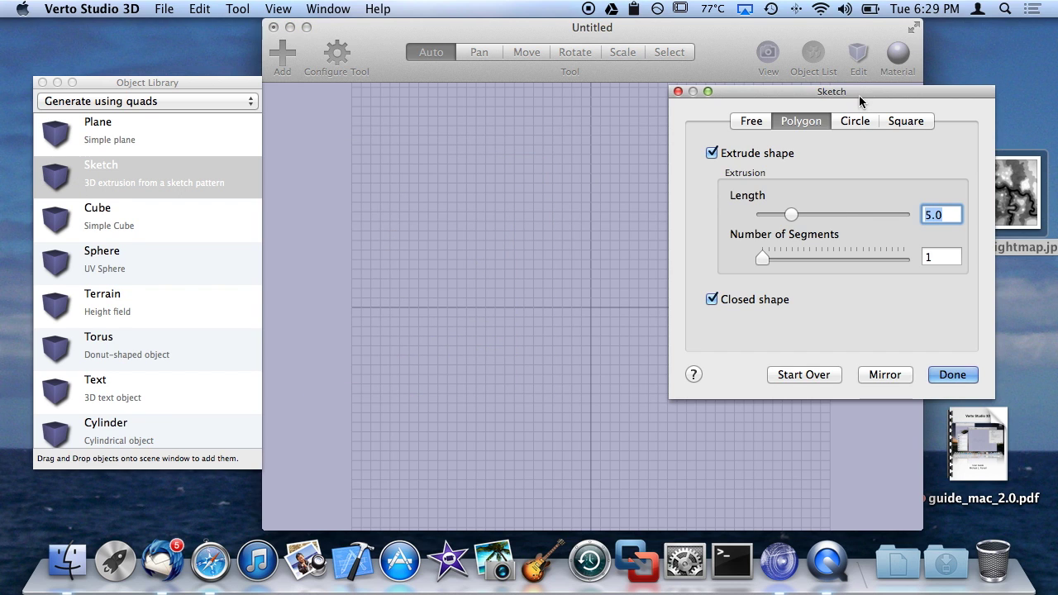
pyautogui.moveTo(859, 97); pyautogui.dragTo(862, 120)
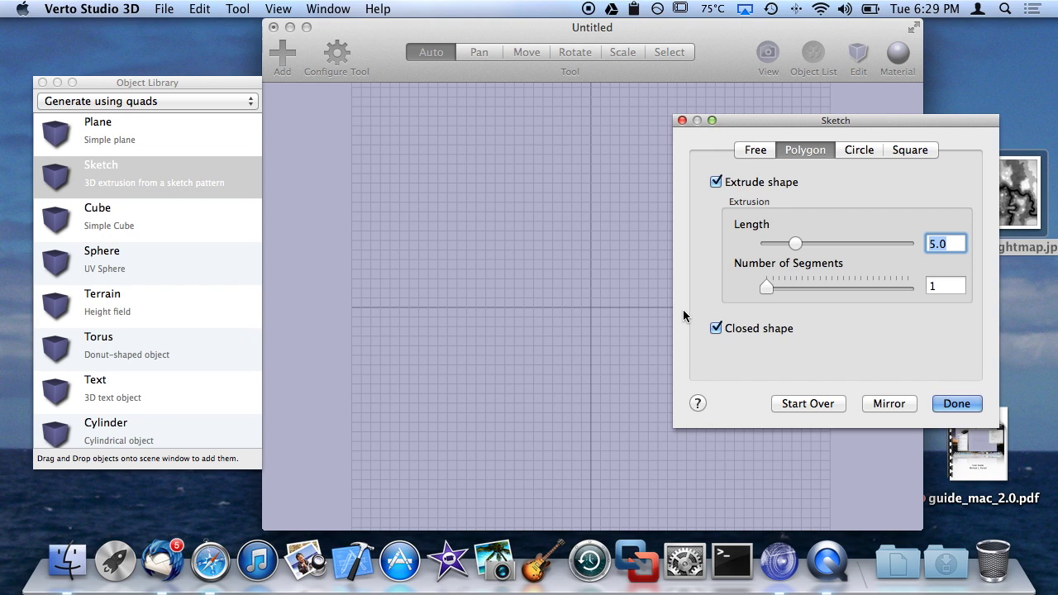
# Sketch an irregular closed polygon extending beyond the grid's edge, extruded with length 5.0 and 1 segment.
pyautogui.click(364, 137)
pyautogui.click(448, 137)
pyautogui.click(465, 249)
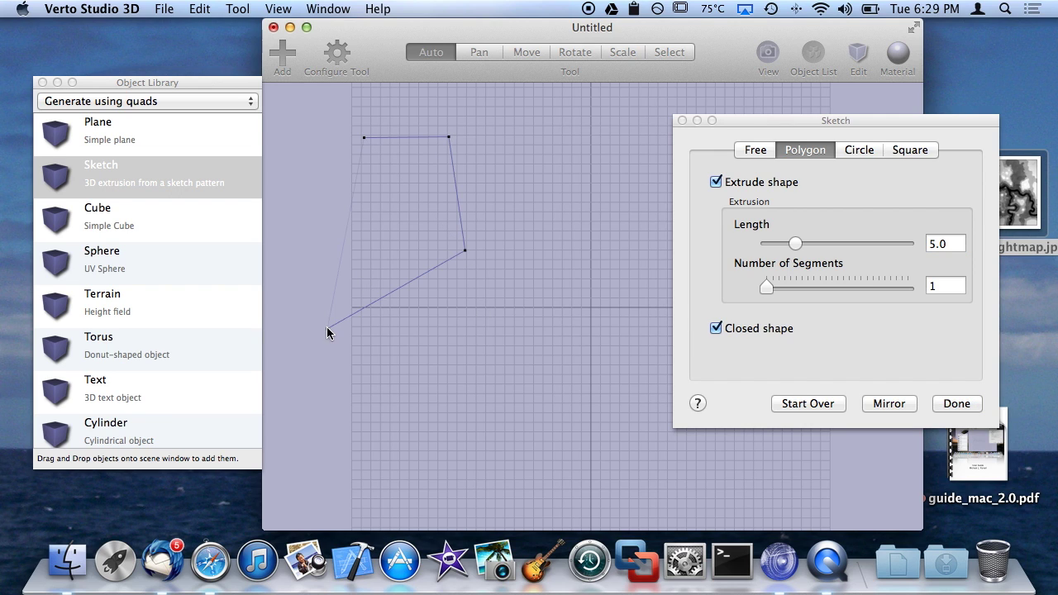
pyautogui.click(877, 405)
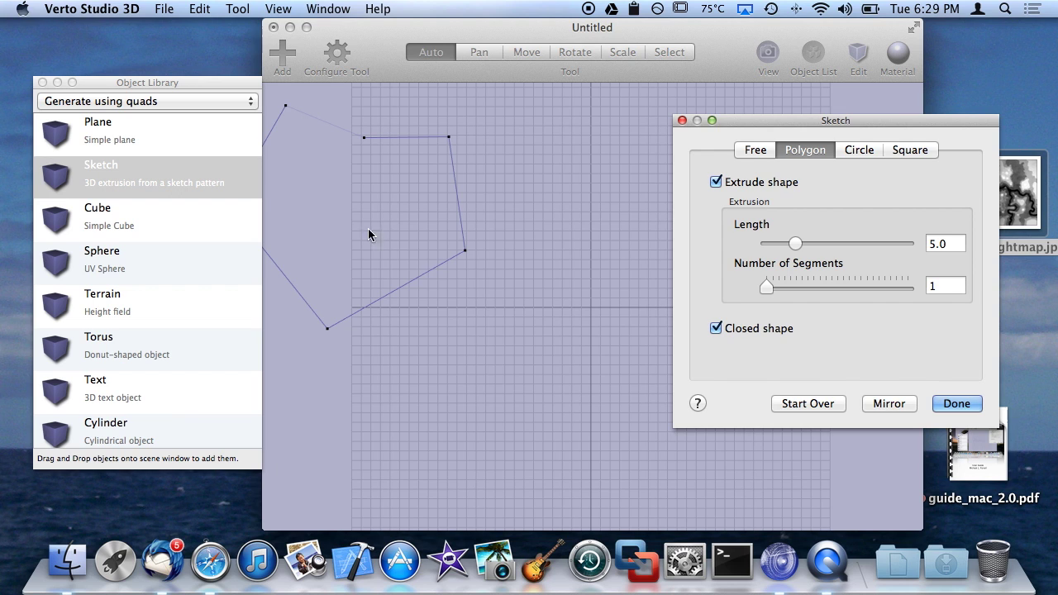
pyautogui.click(956, 403)
# Delete the second polygon object and start a new Sketch object in Circle mode.
pyautogui.click(404, 274)
pyautogui.press('Delete')
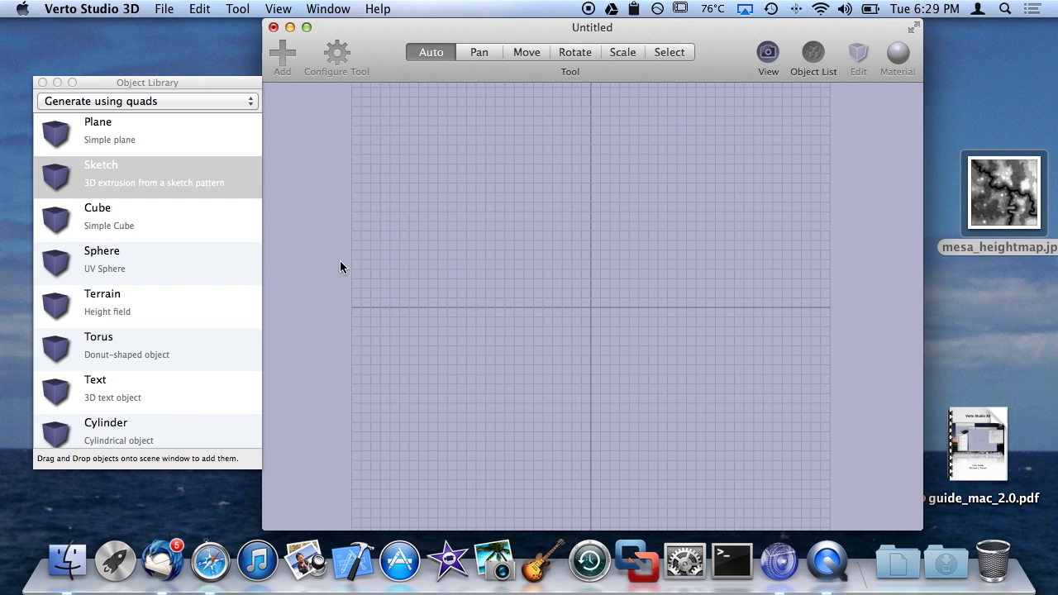
pyautogui.doubleClick(154, 180)
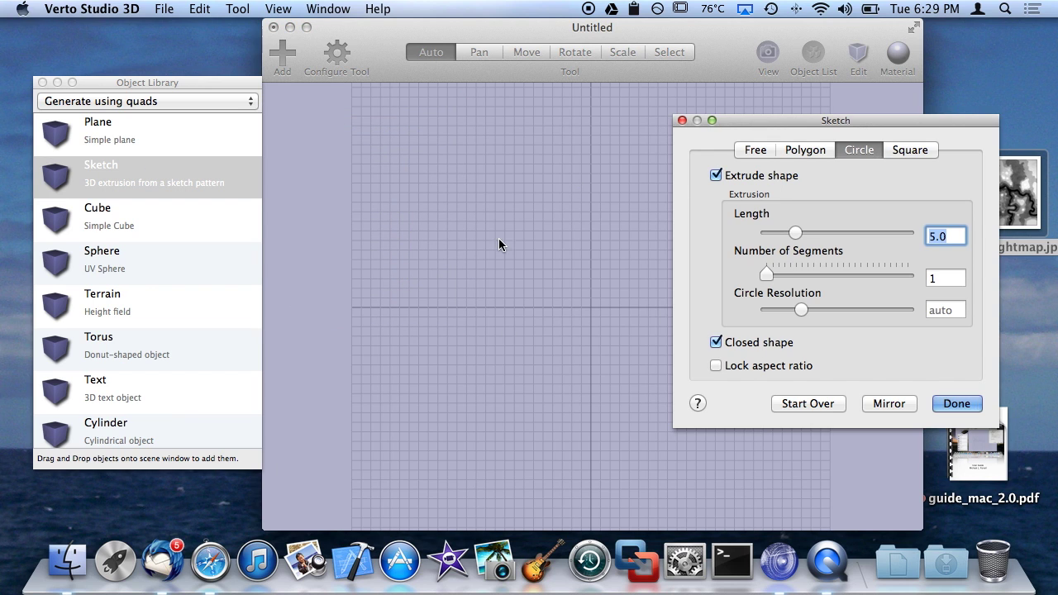
# Draw an ellipse, replace it with a true circle using Lock aspect ratio, and turn the lock off again.
pyautogui.moveTo(431, 233)
pyautogui.mouseDown()
pyautogui.moveTo(559, 352)
pyautogui.moveTo(505, 391)
pyautogui.moveTo(510, 304)
pyautogui.moveTo(519, 362)
pyautogui.moveTo(543, 311)
pyautogui.moveTo(547, 337)
pyautogui.mouseUp()
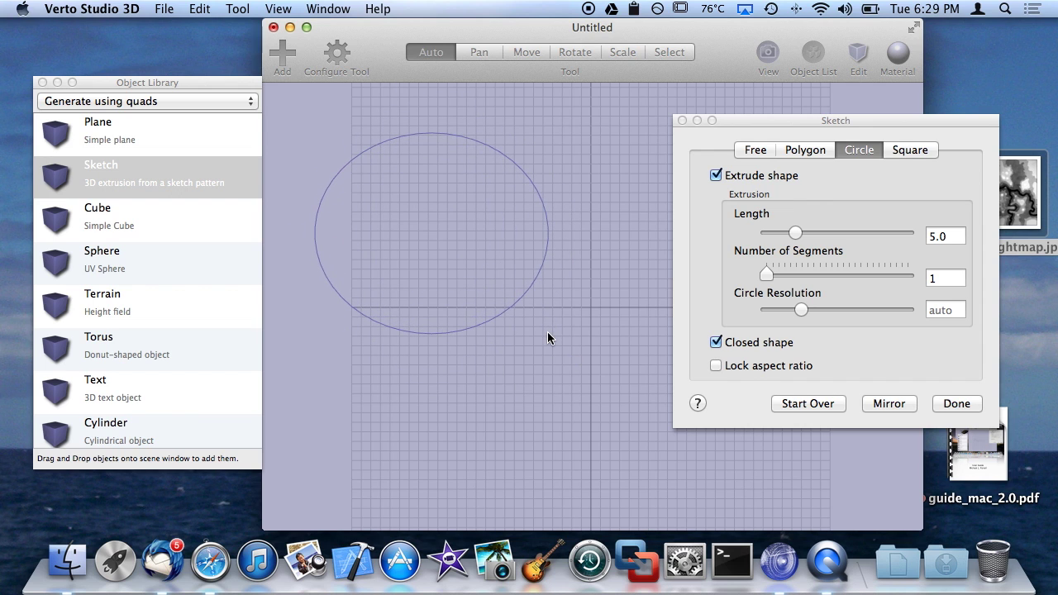
pyautogui.click(735, 368)
pyautogui.moveTo(479, 235); pyautogui.dragTo(531, 291)
pyautogui.click(729, 361)
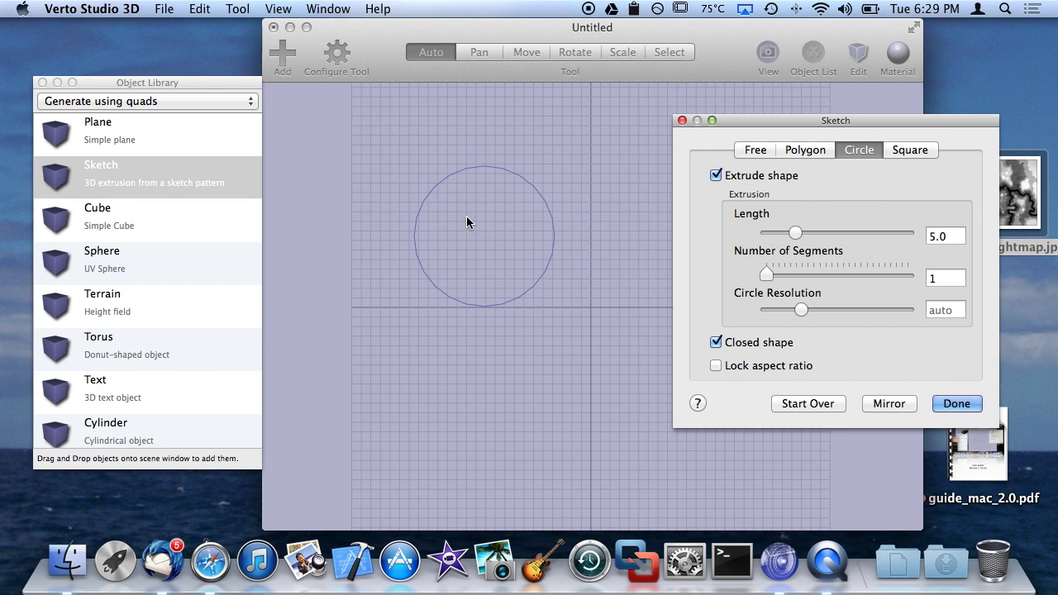
# Draw a tall narrow ellipse, extruded with length 5.0 and 1 segment, and view it in perspective.
pyautogui.moveTo(447, 208)
pyautogui.mouseDown()
pyautogui.moveTo(527, 313)
pyautogui.moveTo(485, 211)
pyautogui.moveTo(458, 305)
pyautogui.moveTo(504, 377)
pyautogui.mouseUp()
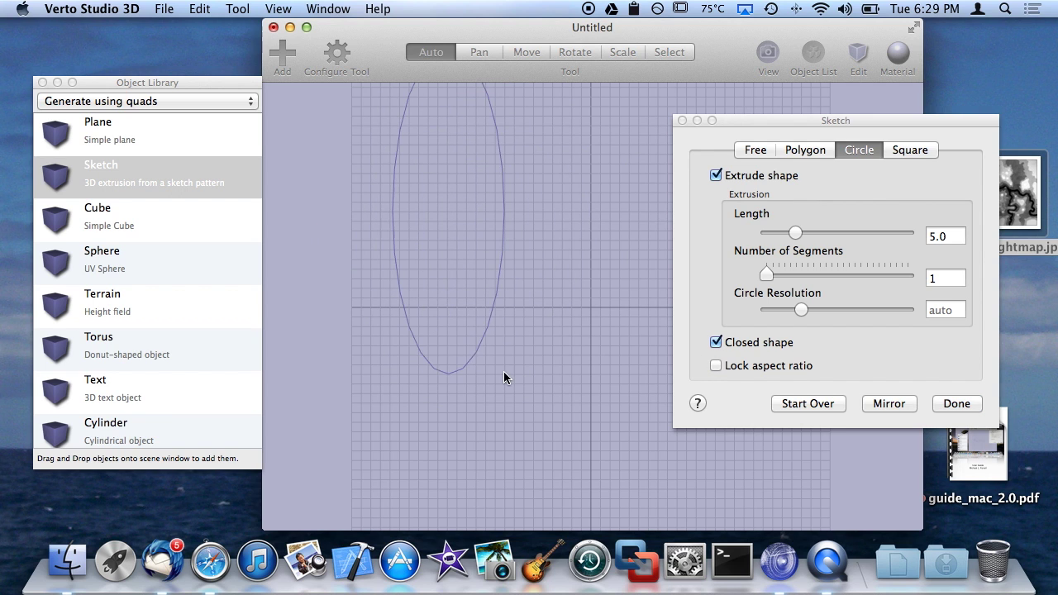
pyautogui.click(956, 403)
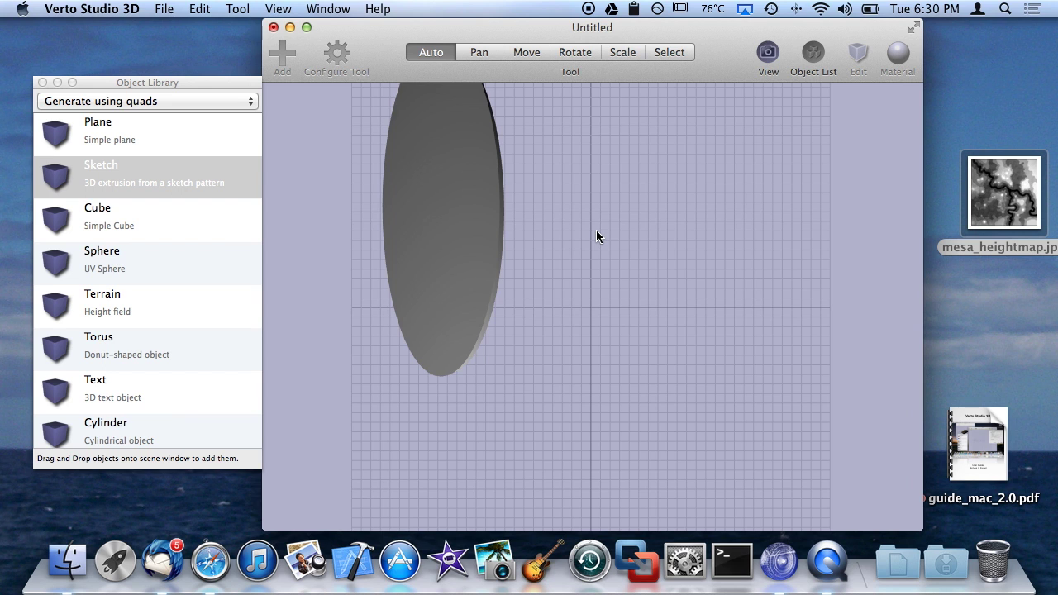
pyautogui.press('super+1')
pyautogui.scroll(-3, 437, 297)
# Delete the elliptical slab, start a new Sketch object, and switch to the top view for drawing.
pyautogui.click(437, 297)
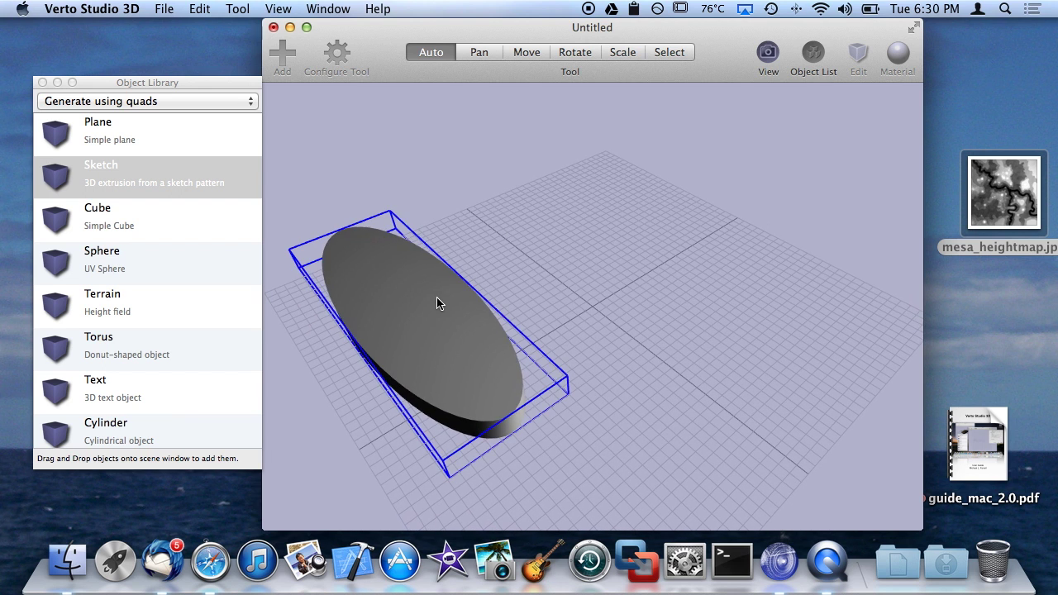
pyautogui.press('BackSpace')
pyautogui.moveTo(148, 177); pyautogui.dragTo(598, 186)
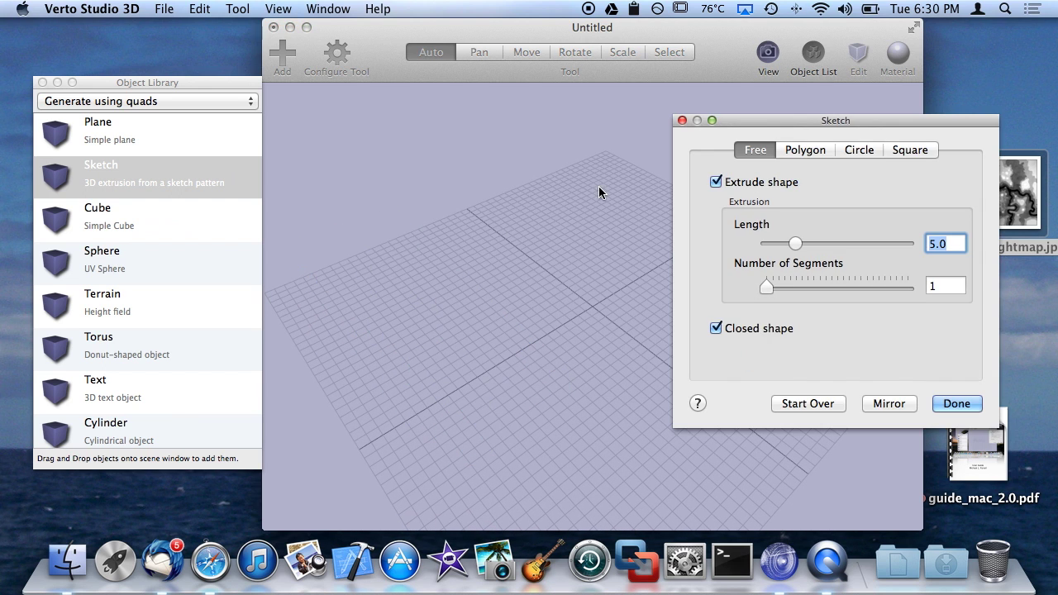
pyautogui.click(900, 151)
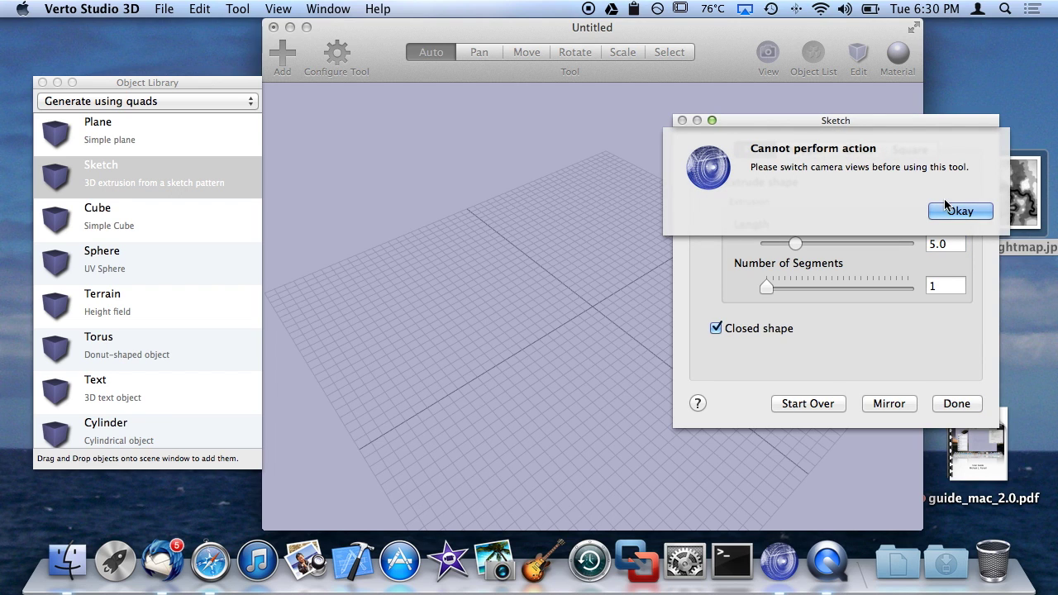
pyautogui.click(948, 210)
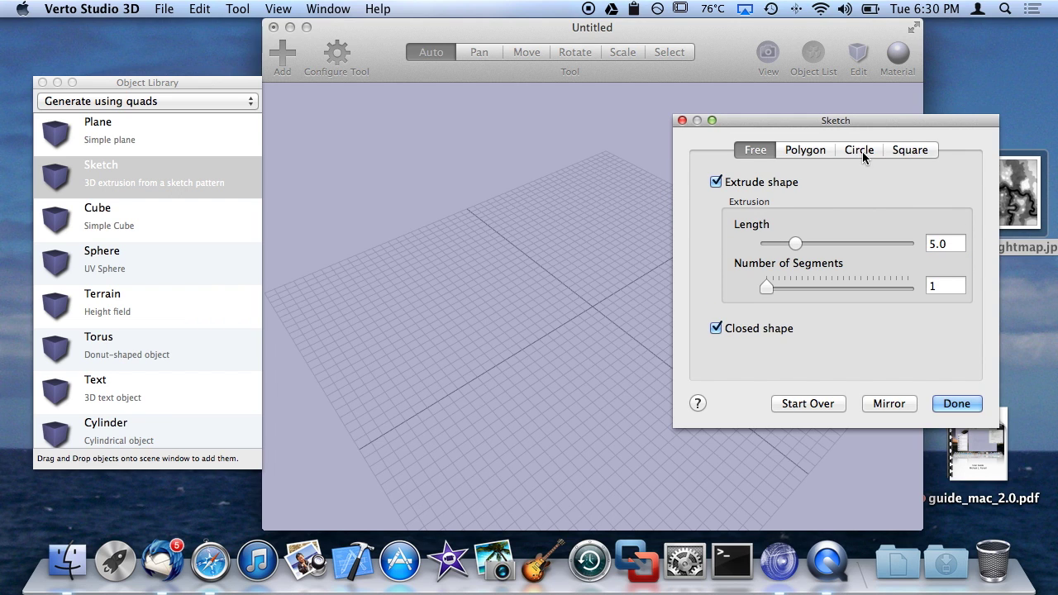
pyautogui.press('super+2')
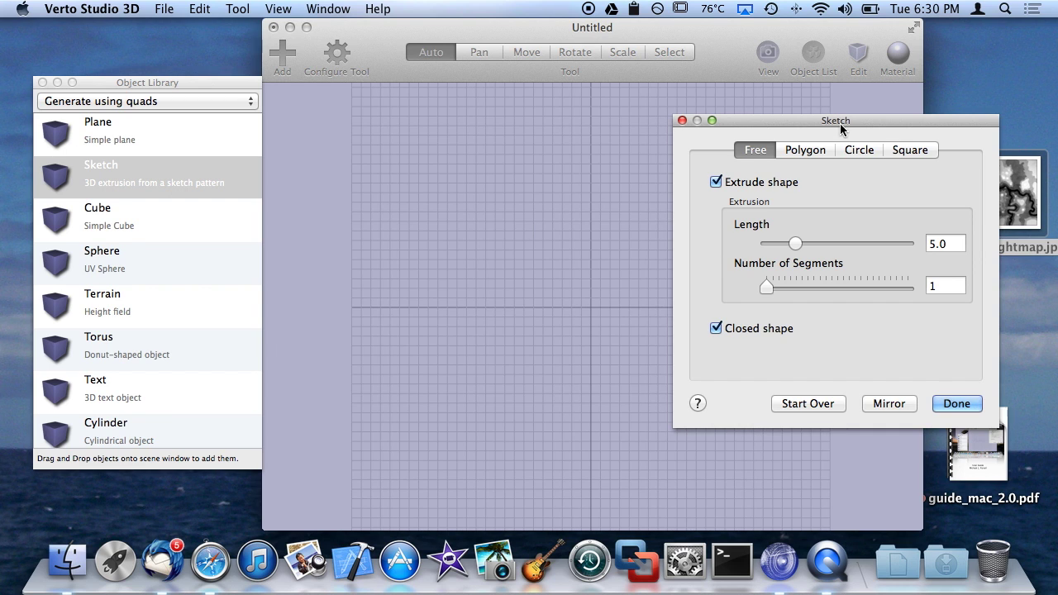
# Draw a roughly square shape in Square mode, extruded with length 5.0 and 1 segment.
pyautogui.moveTo(840, 123); pyautogui.dragTo(907, 115)
pyautogui.click(982, 146)
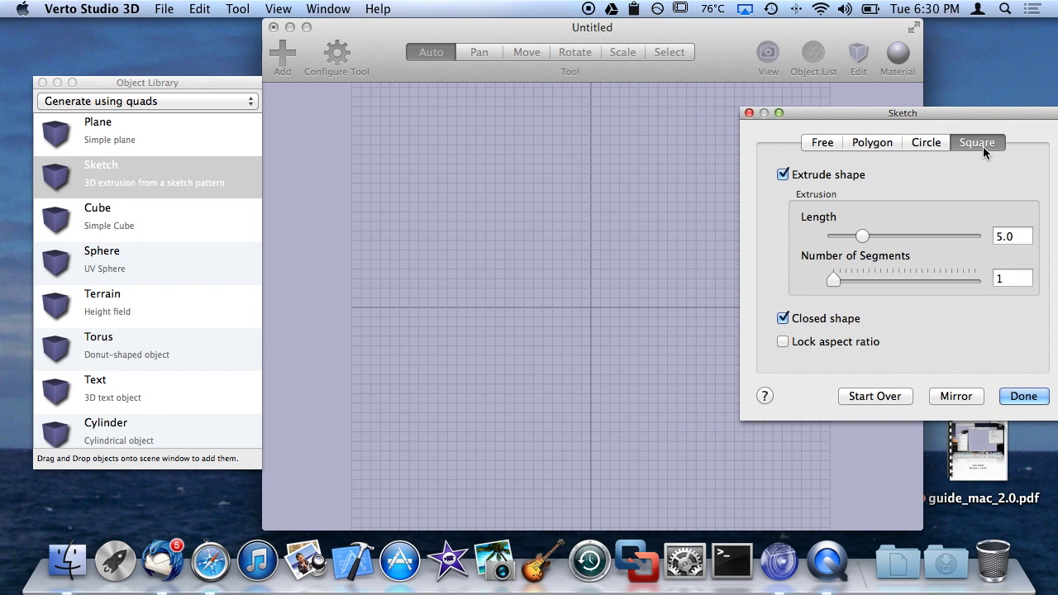
pyautogui.moveTo(414, 202)
pyautogui.mouseDown()
pyautogui.moveTo(555, 290)
pyautogui.moveTo(581, 363)
pyautogui.mouseUp()
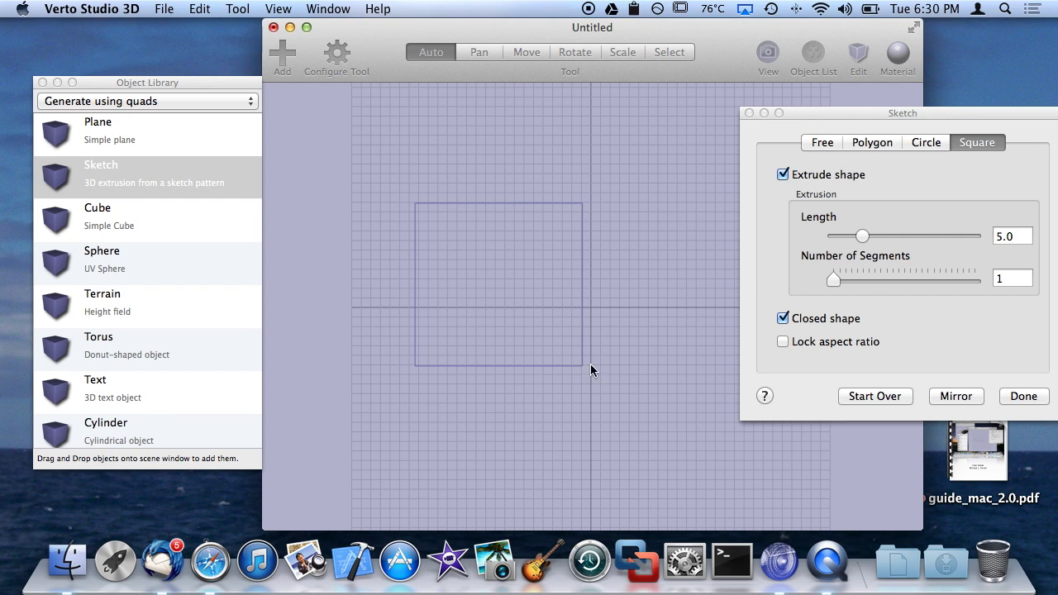
pyautogui.click(1031, 393)
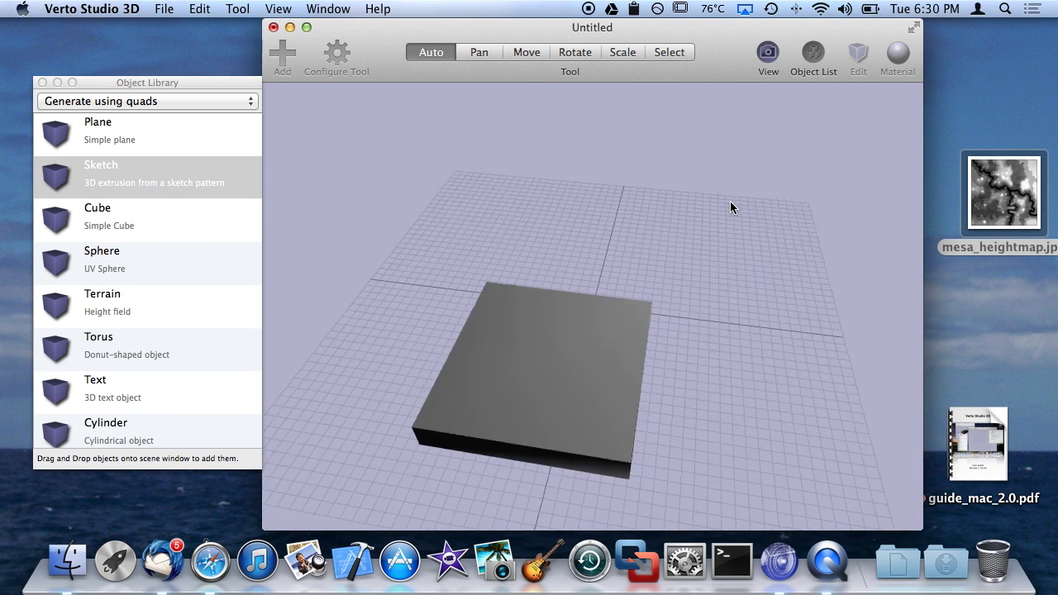
# Delete the square slab and browse the other object types in the Object Library.
pyautogui.click(460, 294)
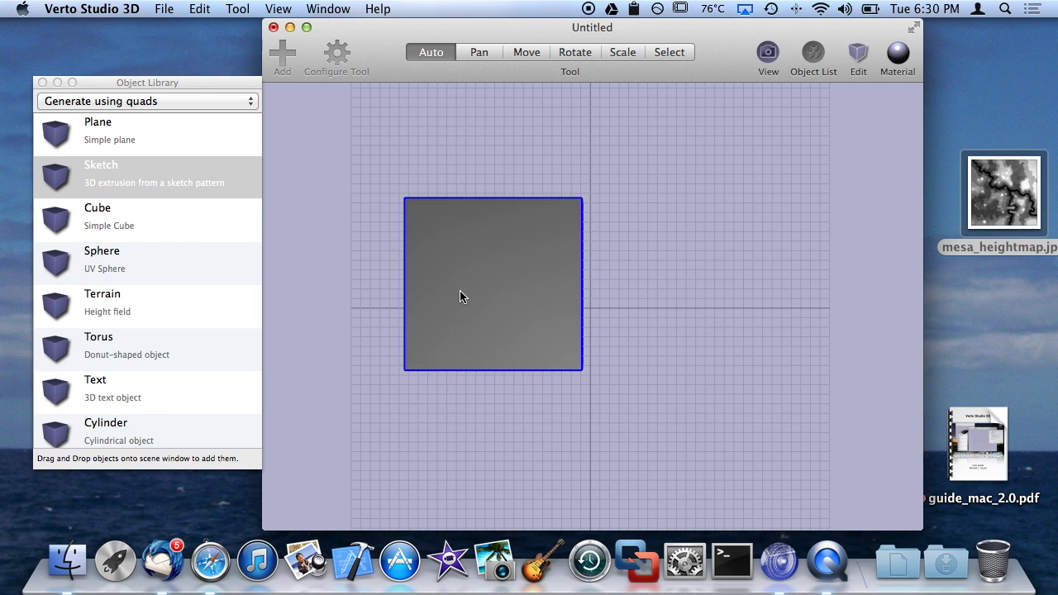
pyautogui.click(144, 171)
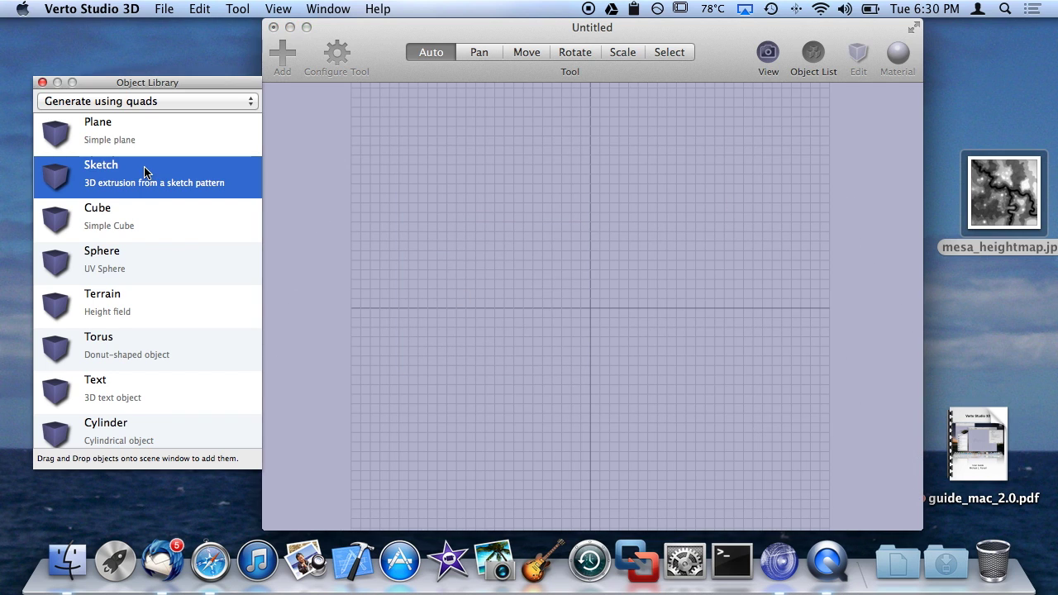
pyautogui.scroll(-4, 114, 242)
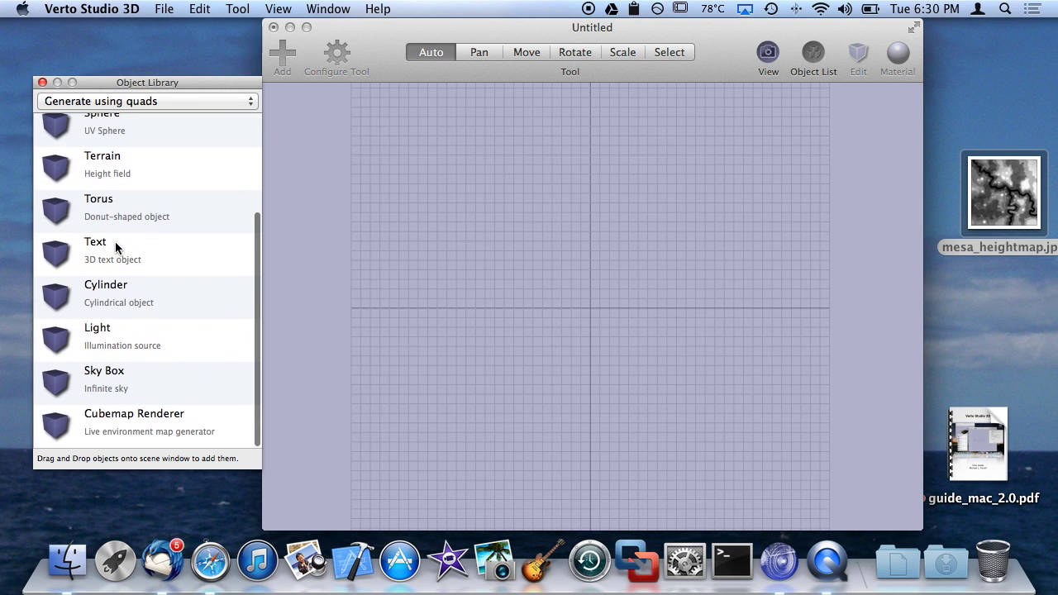
pyautogui.scroll(5, 115, 241)
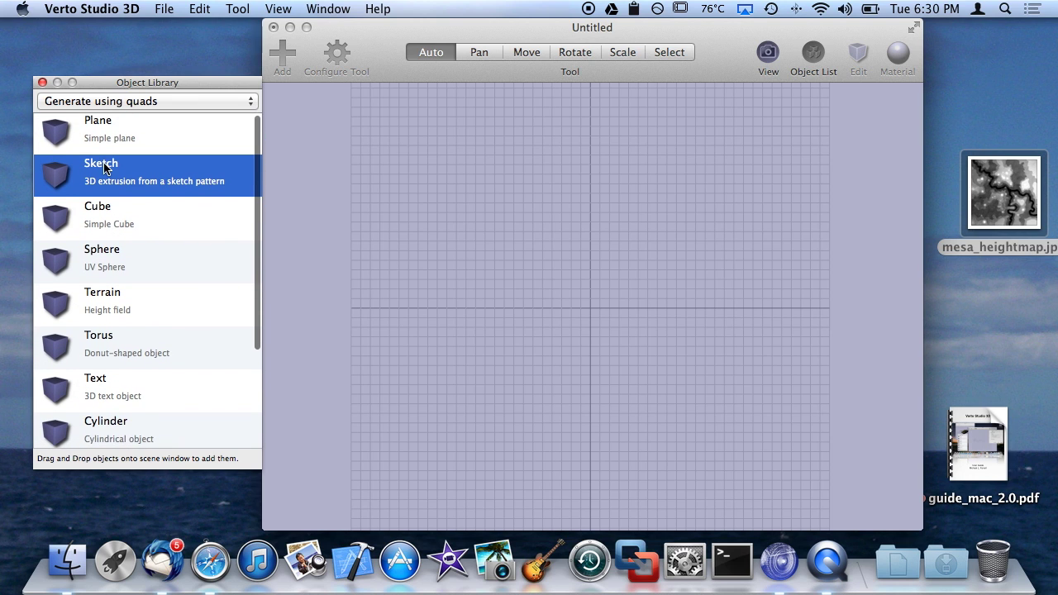
# Add a Terrain object at the default 64 by 64 resolution, using the mesa_heightmap image as its data source.
pyautogui.scroll(-5, 108, 164)
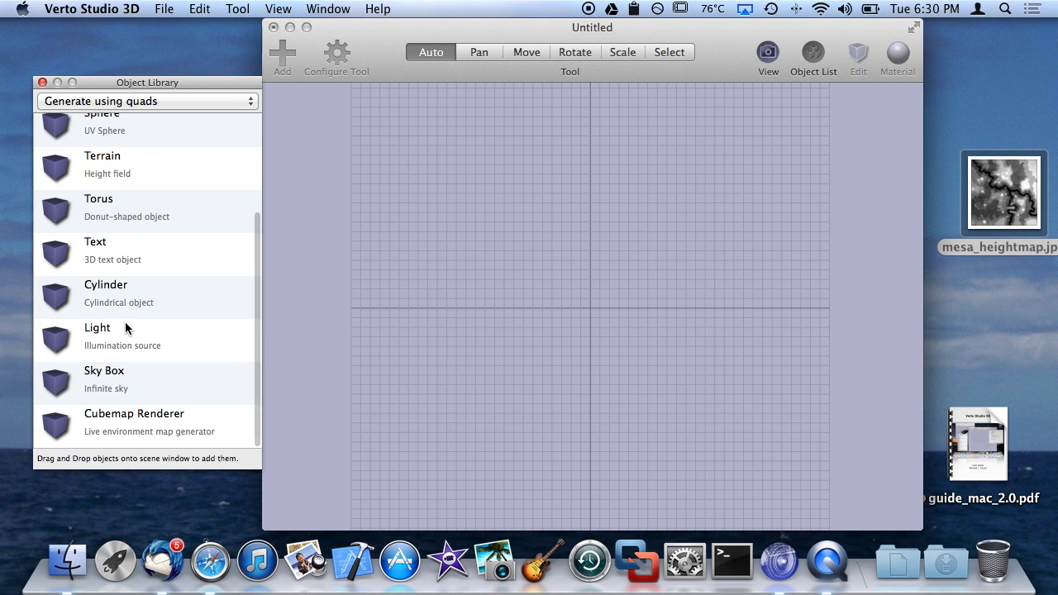
pyautogui.click(435, 308)
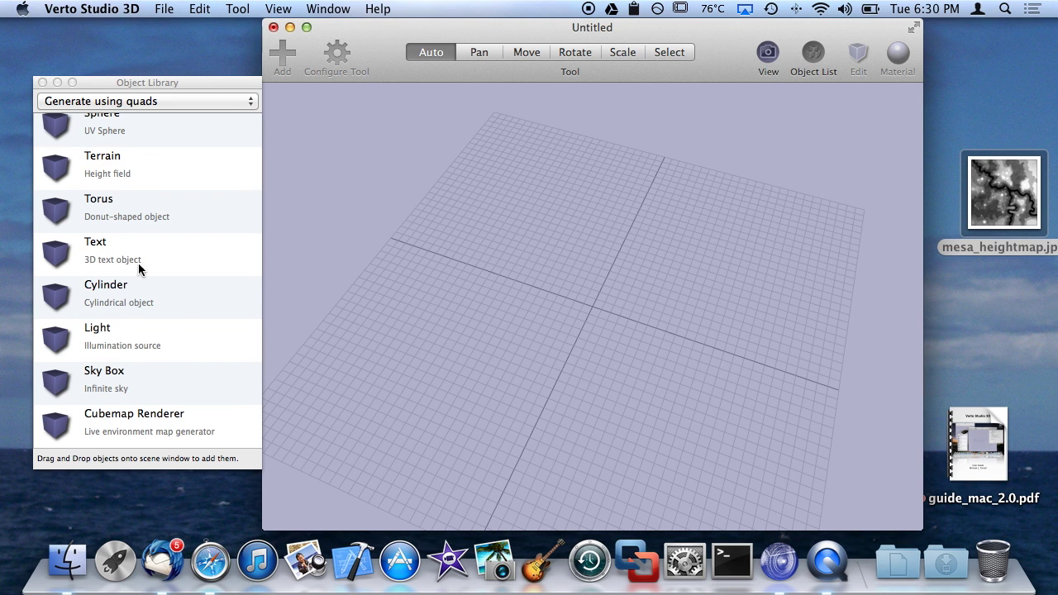
pyautogui.scroll(5, 132, 260)
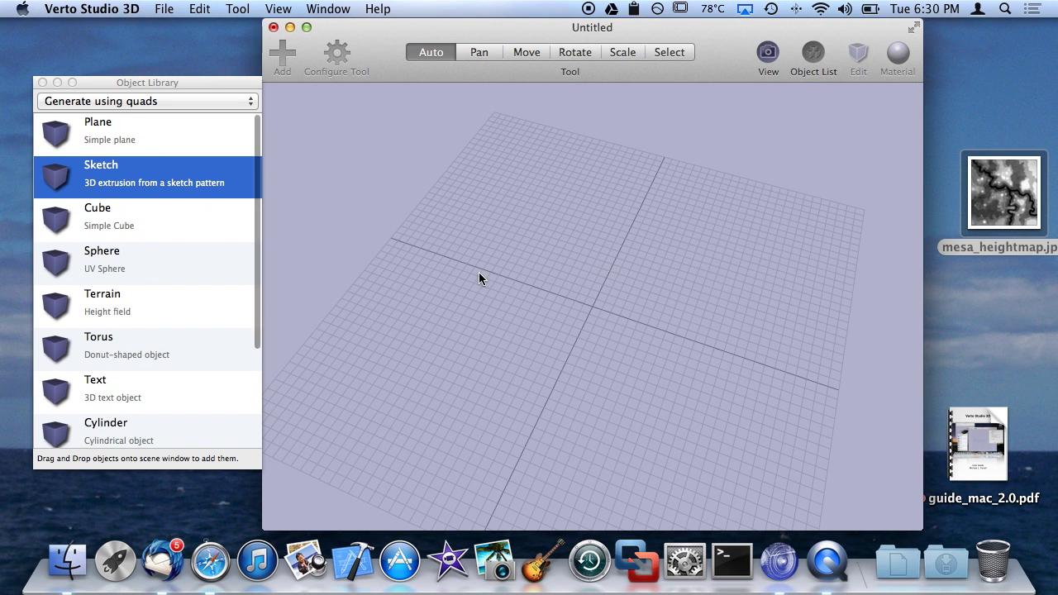
pyautogui.moveTo(78, 307); pyautogui.dragTo(505, 326)
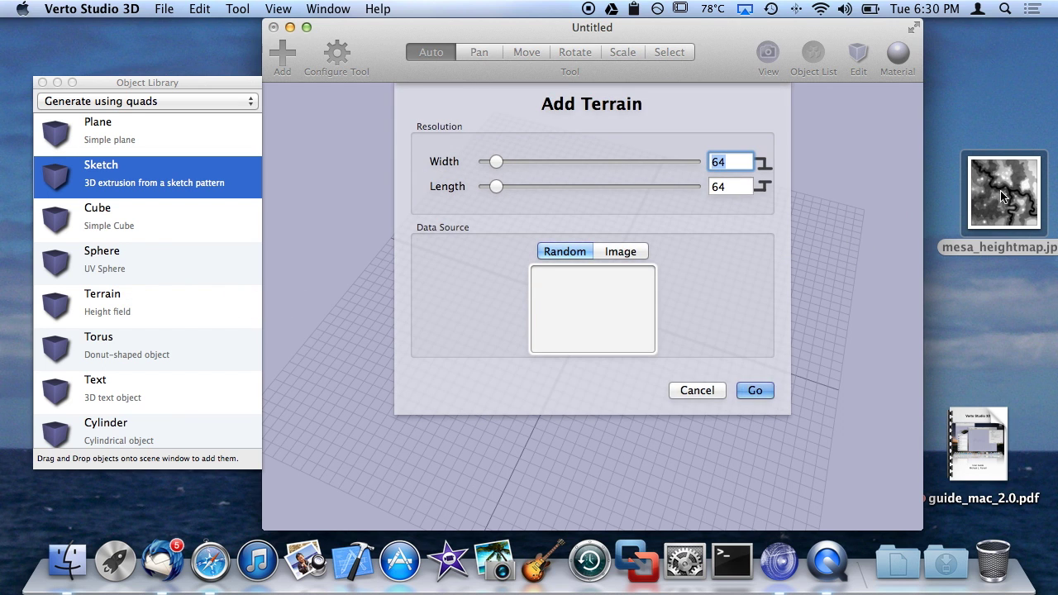
pyautogui.moveTo(1002, 197); pyautogui.dragTo(599, 297)
pyautogui.click(756, 390)
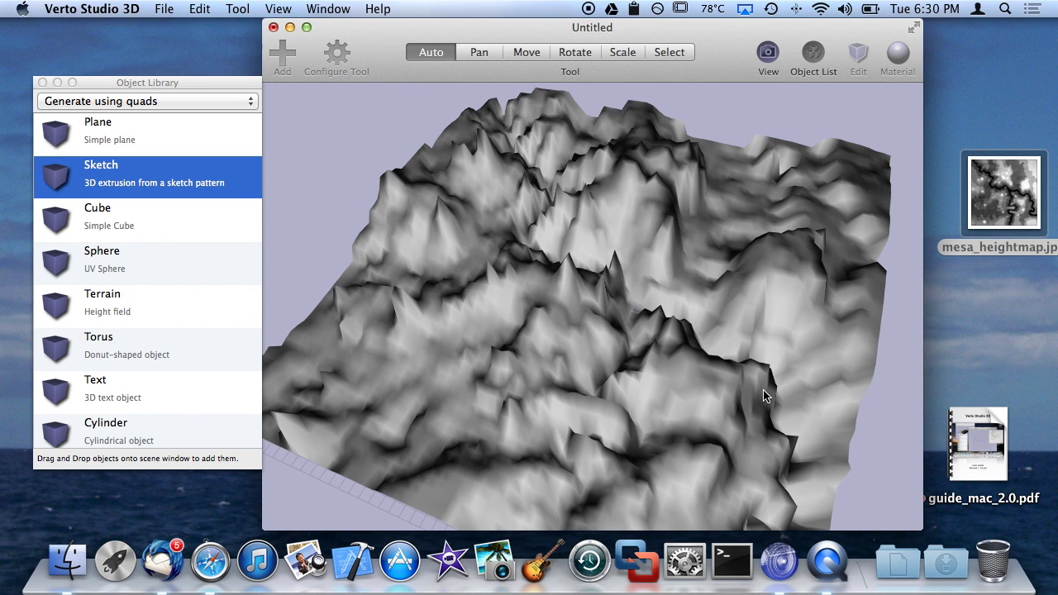
# Replace the coarse terrain with a new one at 256 by 256 resolution, generated from the mesa_heightmap image.
pyautogui.click(764, 395)
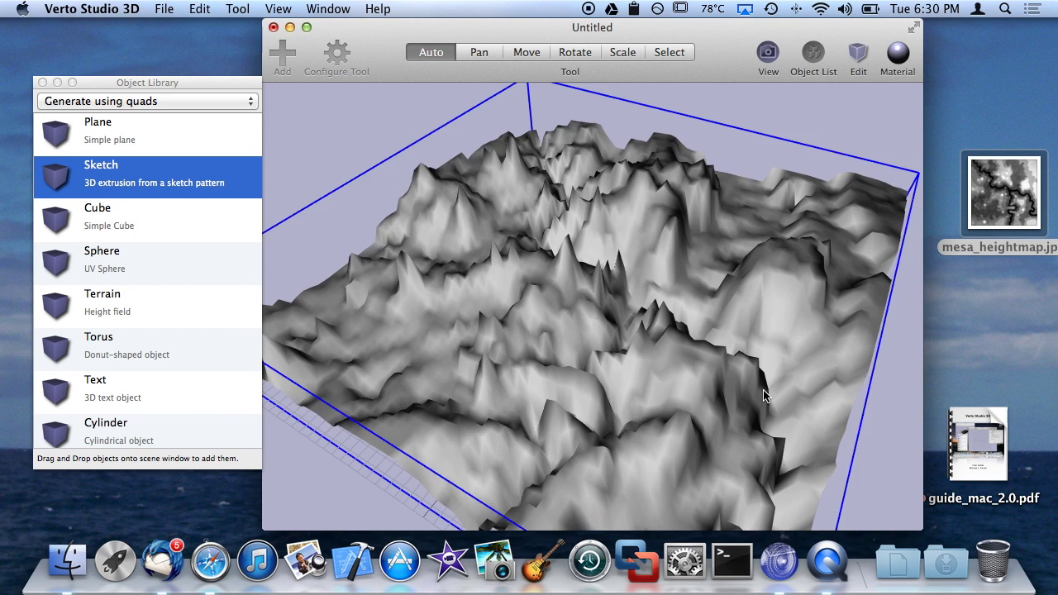
pyautogui.press('Delete')
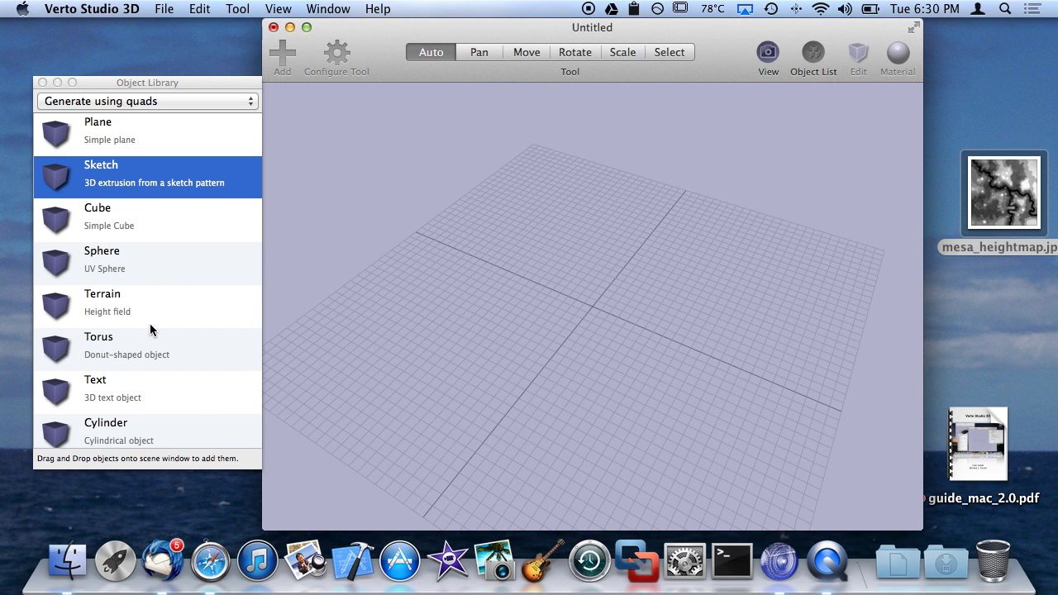
pyautogui.moveTo(503, 305); pyautogui.dragTo(504, 307)
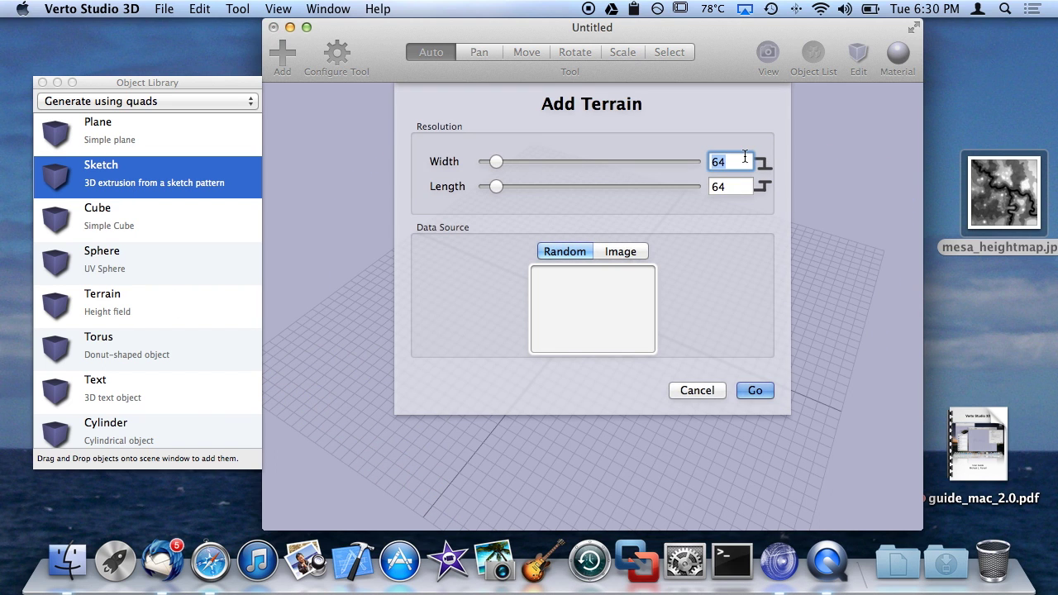
pyautogui.write('256')
pyautogui.press('Tab')
pyautogui.write('256')
pyautogui.press('Tab')
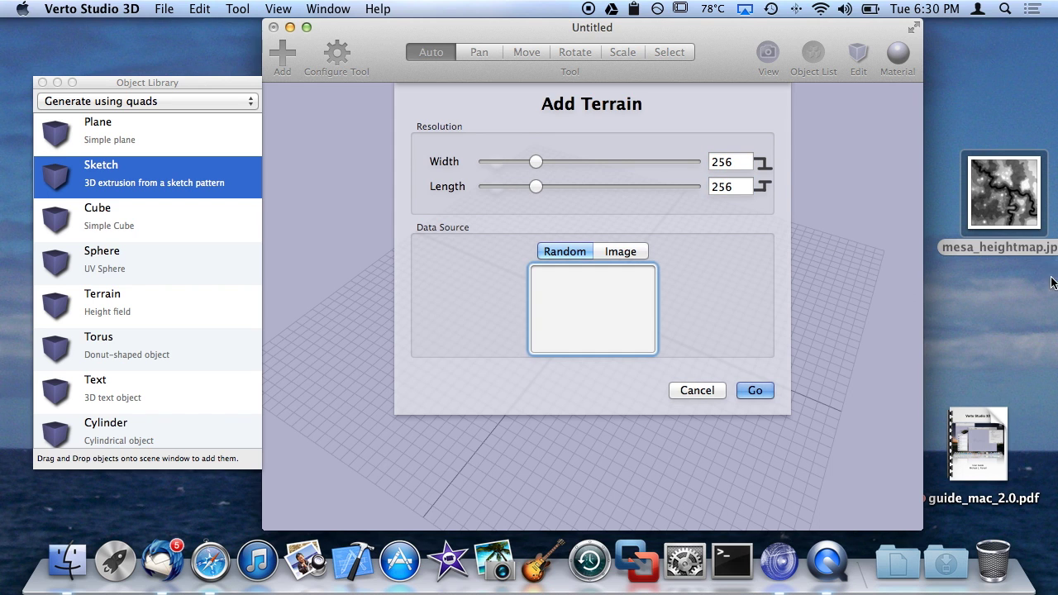
pyautogui.click(603, 257)
pyautogui.moveTo(1003, 192); pyautogui.dragTo(592, 309)
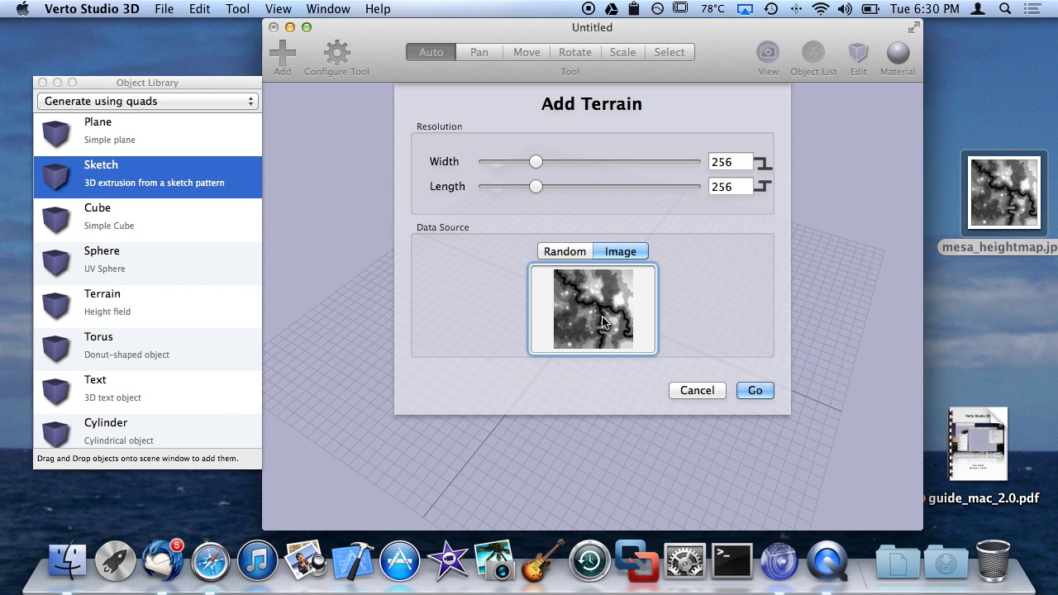
pyautogui.click(755, 390)
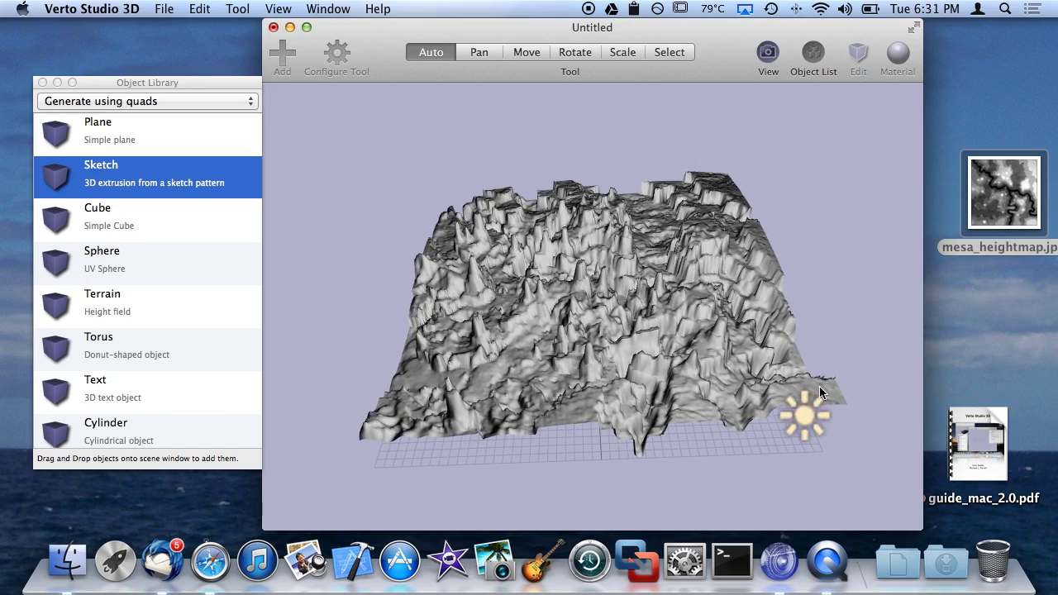
# Reposition the existing light relative to the terrain and add a second Light from the Object Library.
pyautogui.moveTo(811, 410); pyautogui.dragTo(379, 291)
pyautogui.hscroll(10, 379, 290)
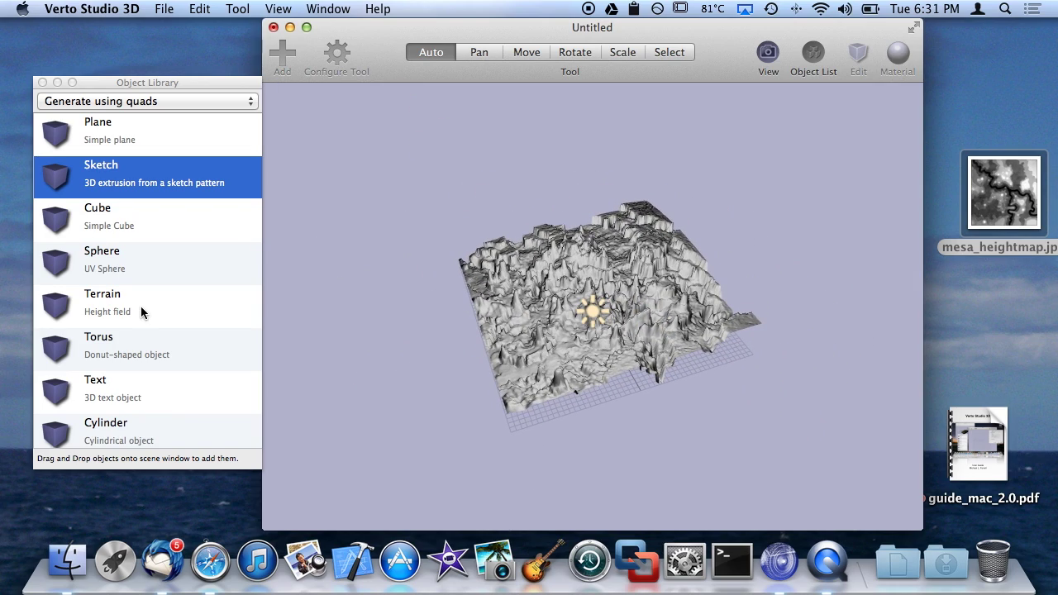
pyautogui.scroll(-5, 140, 307)
pyautogui.moveTo(124, 339); pyautogui.dragTo(560, 254)
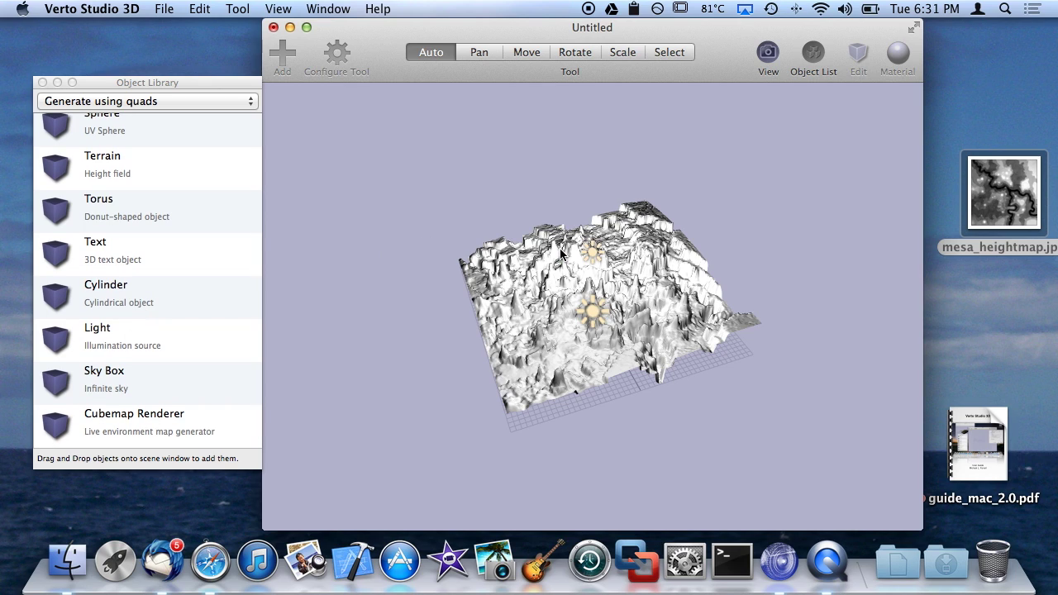
# Move the new light around the terrain, out beyond its edge and across to its opposite far corner, to vary the shading.
pyautogui.click(593, 252)
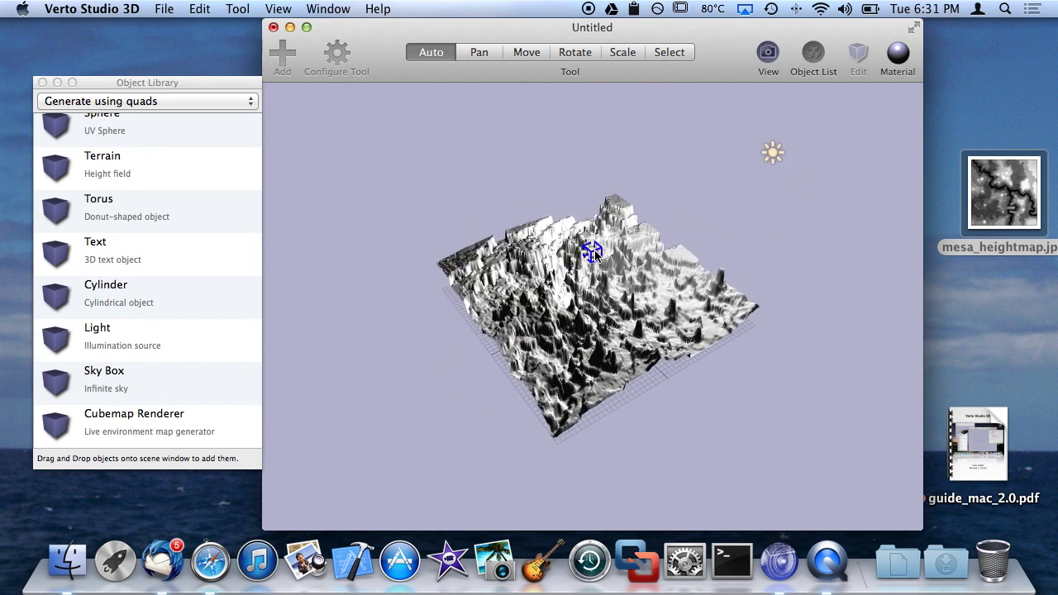
pyautogui.moveTo(595, 254)
pyautogui.mouseDown()
pyautogui.moveTo(592, 214)
pyautogui.moveTo(784, 235)
pyautogui.mouseUp()
pyautogui.hscroll(-5, 783, 235)
pyautogui.moveTo(699, 160); pyautogui.dragTo(777, 182)
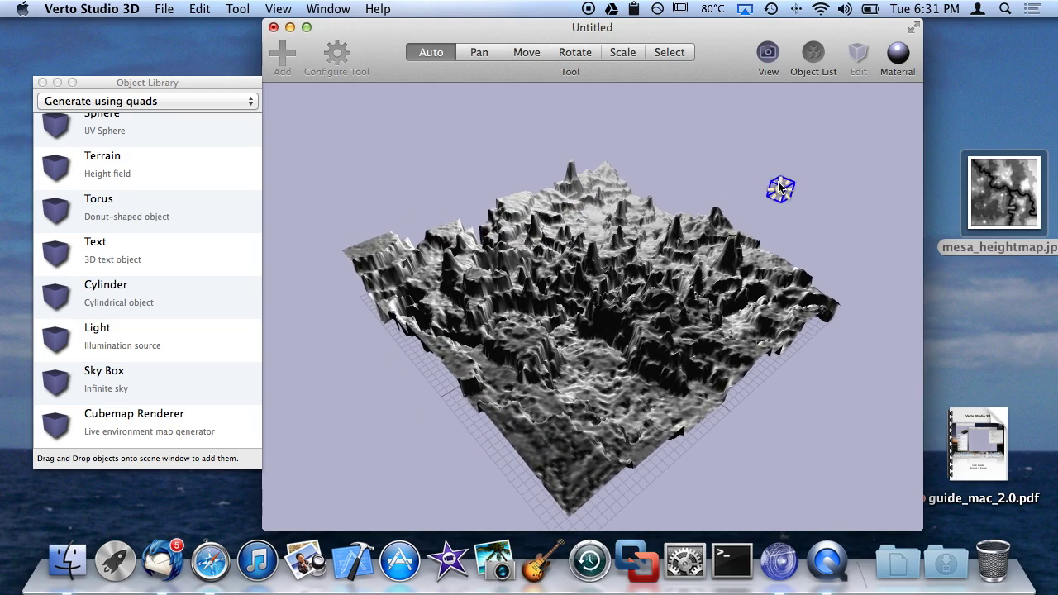
pyautogui.hscroll(-5, 778, 182)
pyautogui.hscroll(-3, 778, 181)
pyautogui.moveTo(579, 141); pyautogui.dragTo(717, 122)
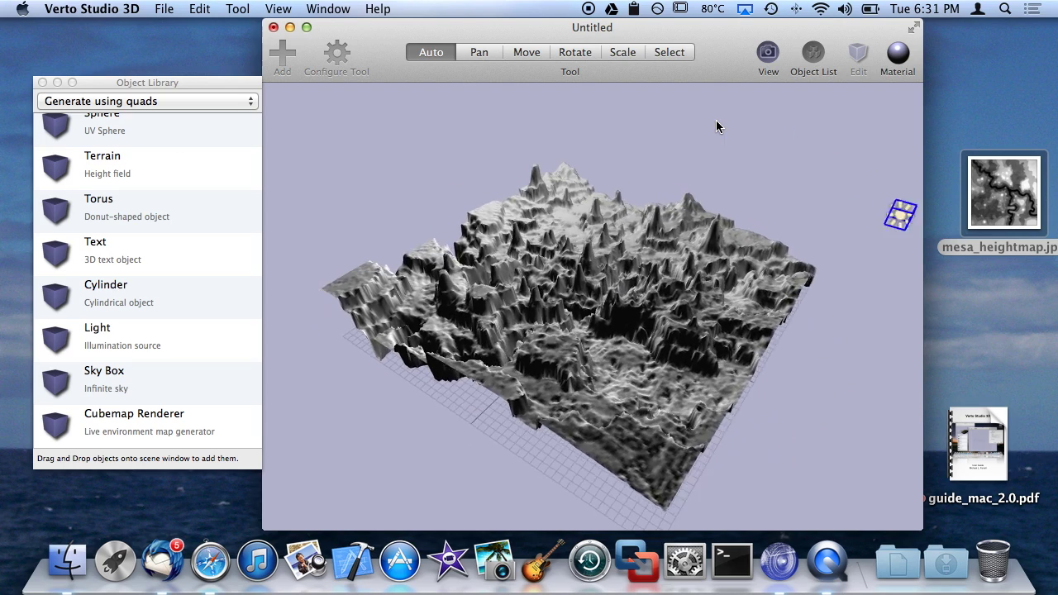
pyautogui.scroll(-3, 715, 125)
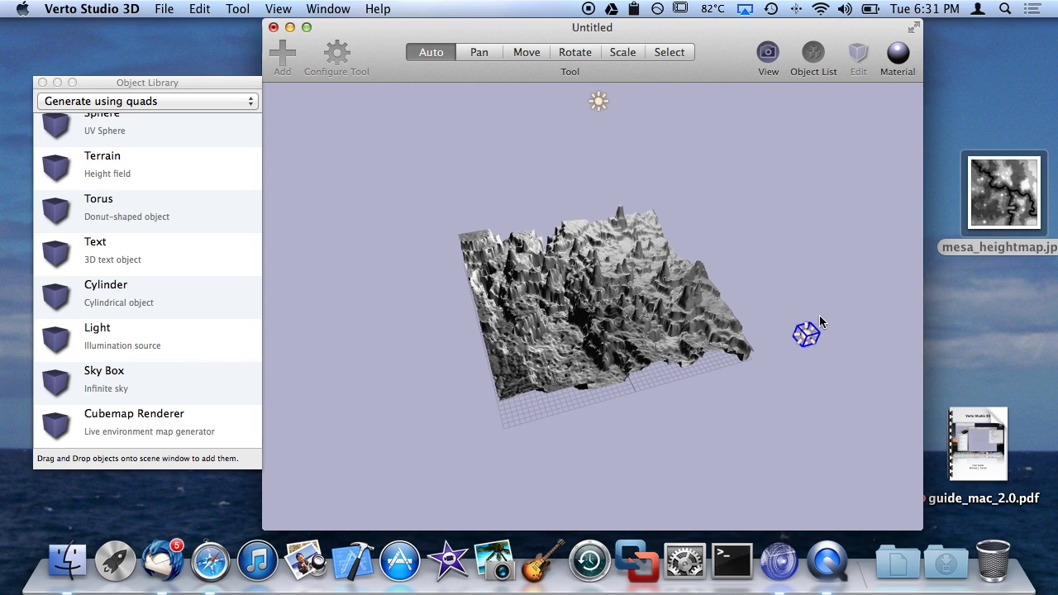
pyautogui.moveTo(810, 345); pyautogui.dragTo(494, 270)
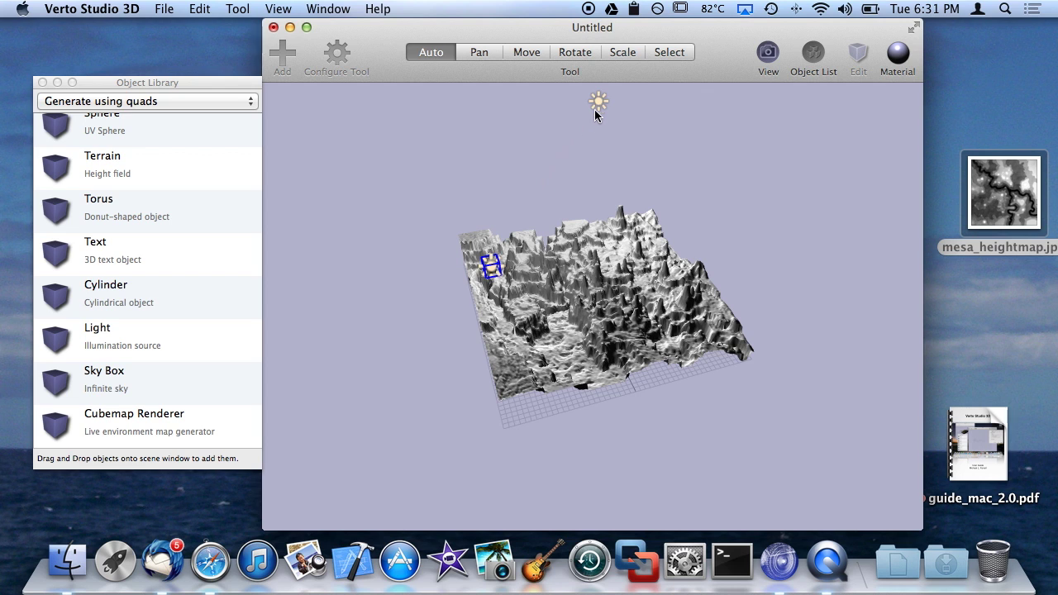
# Delete the other light above the terrain and undo the deletion.
pyautogui.press('Delete')
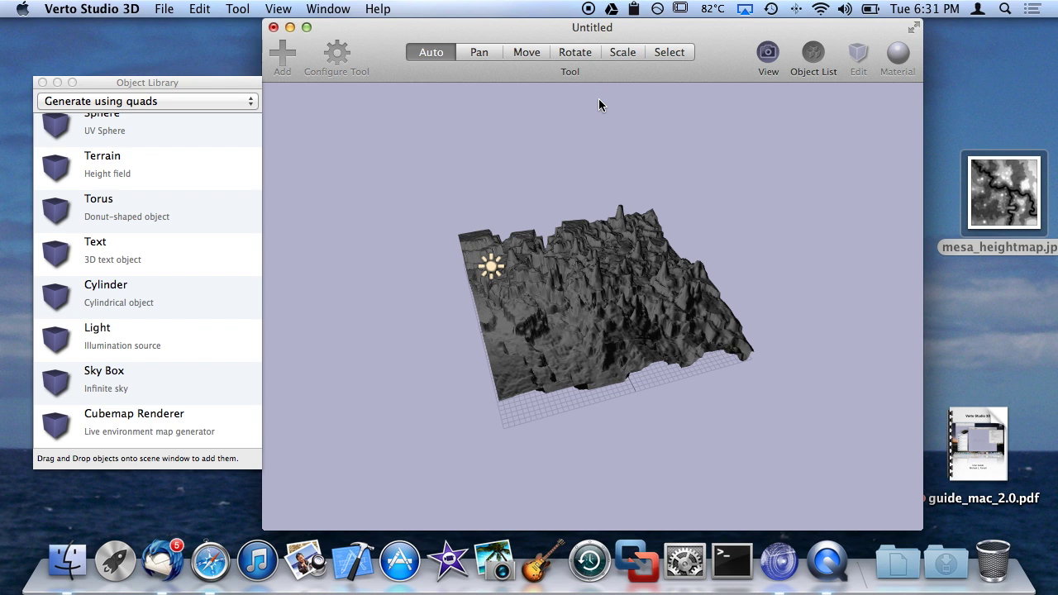
pyautogui.press('super+z')
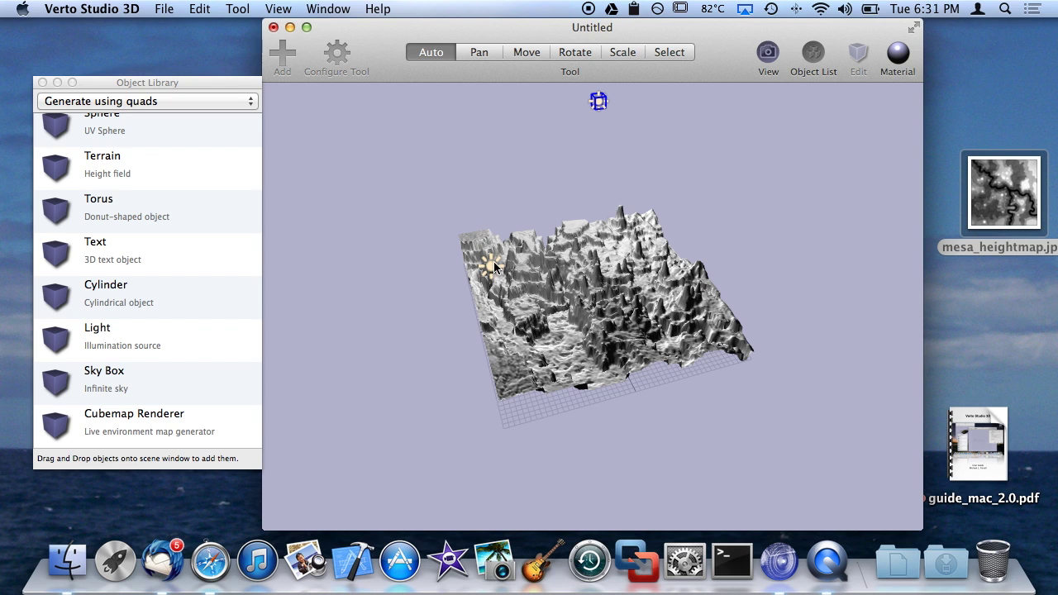
# Set the diffuse colour of the light over the terrain's corner to R 1, G 0, B 0 and close its properties.
pyautogui.click(491, 265)
pyautogui.click(898, 55)
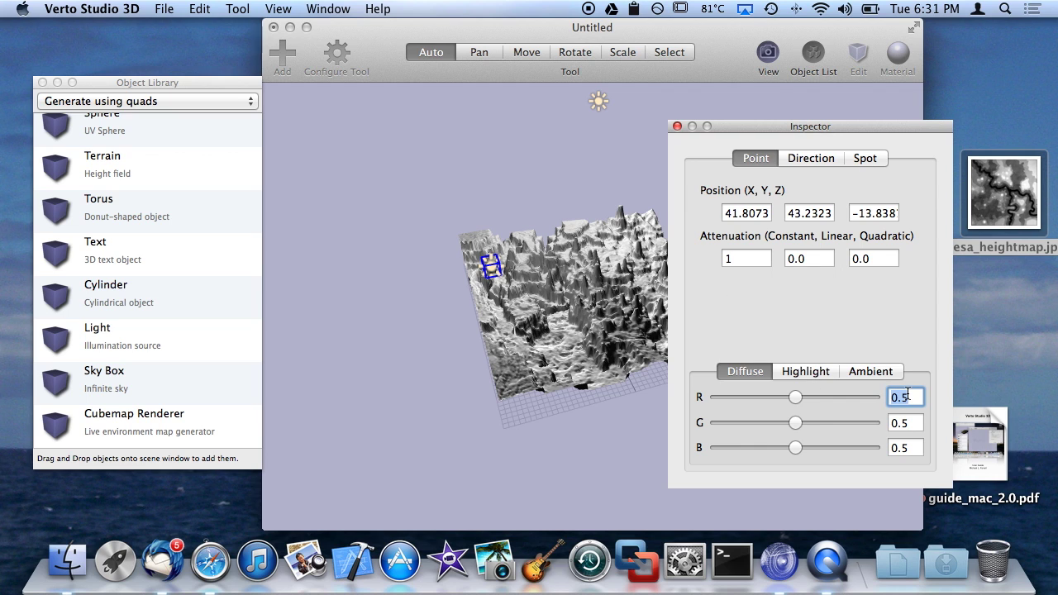
pyautogui.write('1')
pyautogui.press('Tab')
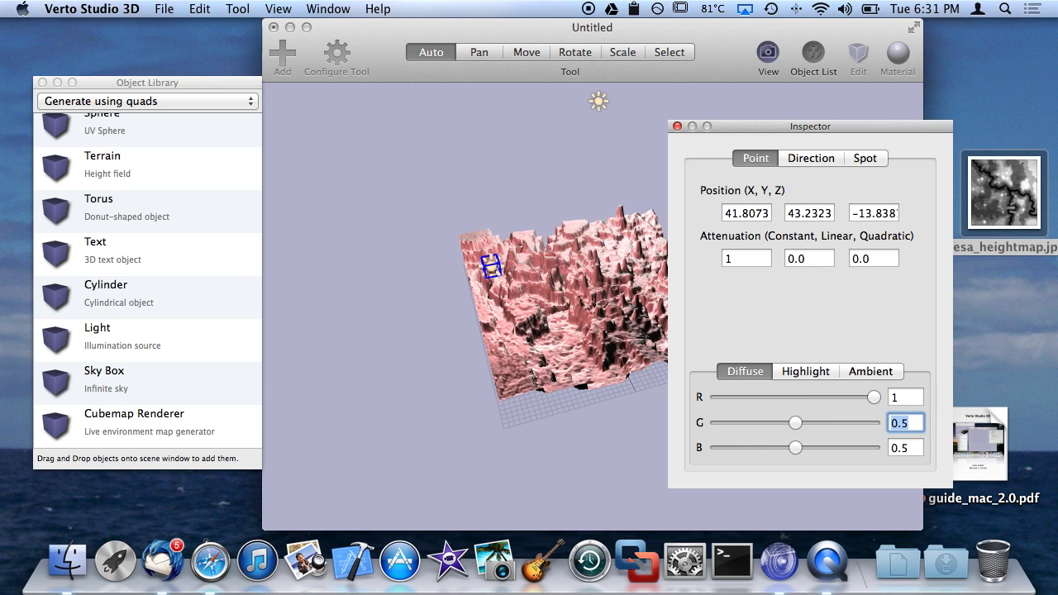
pyautogui.write('0')
pyautogui.press('Tab')
pyautogui.write('0')
pyautogui.press('Tab')
pyautogui.scroll(-5, 589, 287)
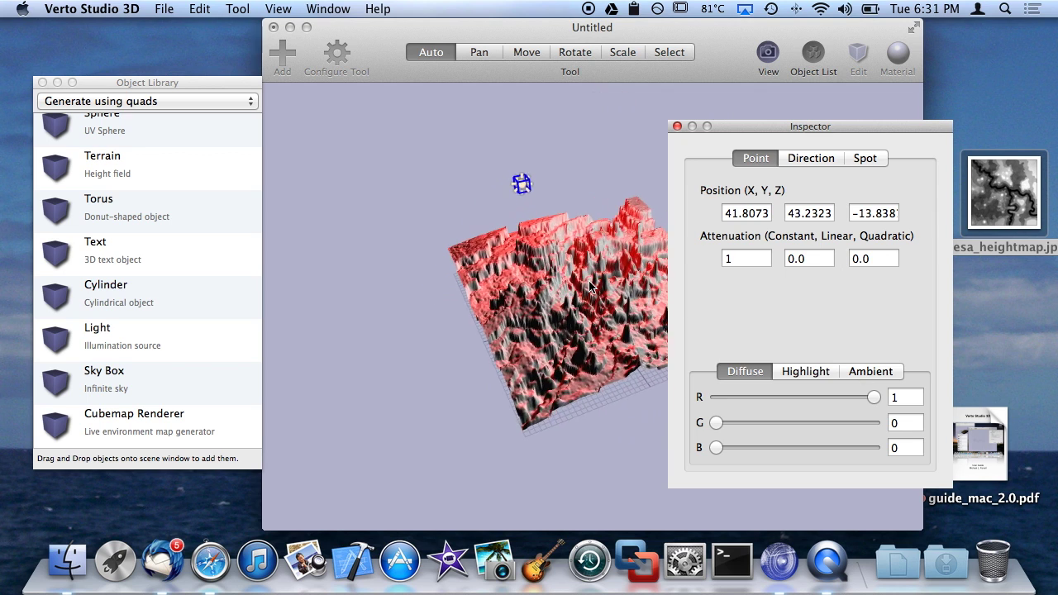
pyautogui.scroll(5, 589, 287)
pyautogui.hscroll(-5, 590, 287)
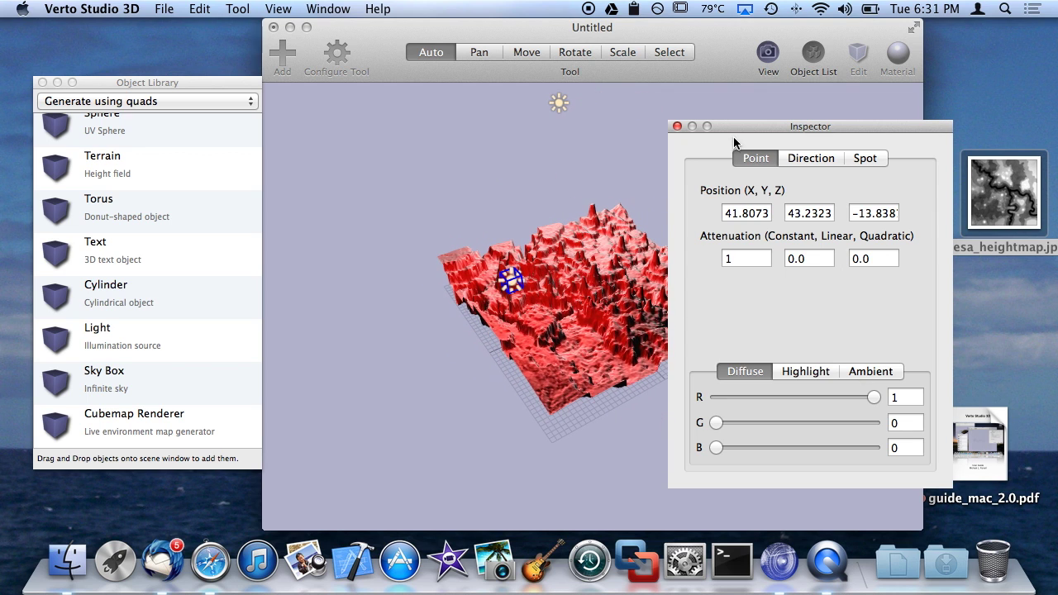
pyautogui.click(678, 129)
# Delete the red light from the scene.
pyautogui.hscroll(-5, 560, 301)
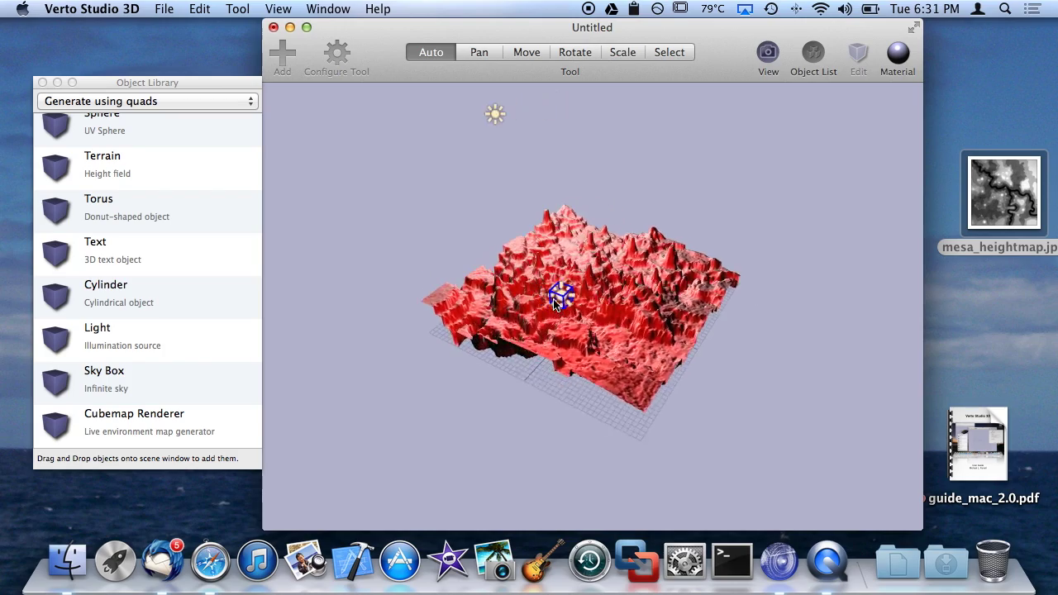
pyautogui.press('super+=')
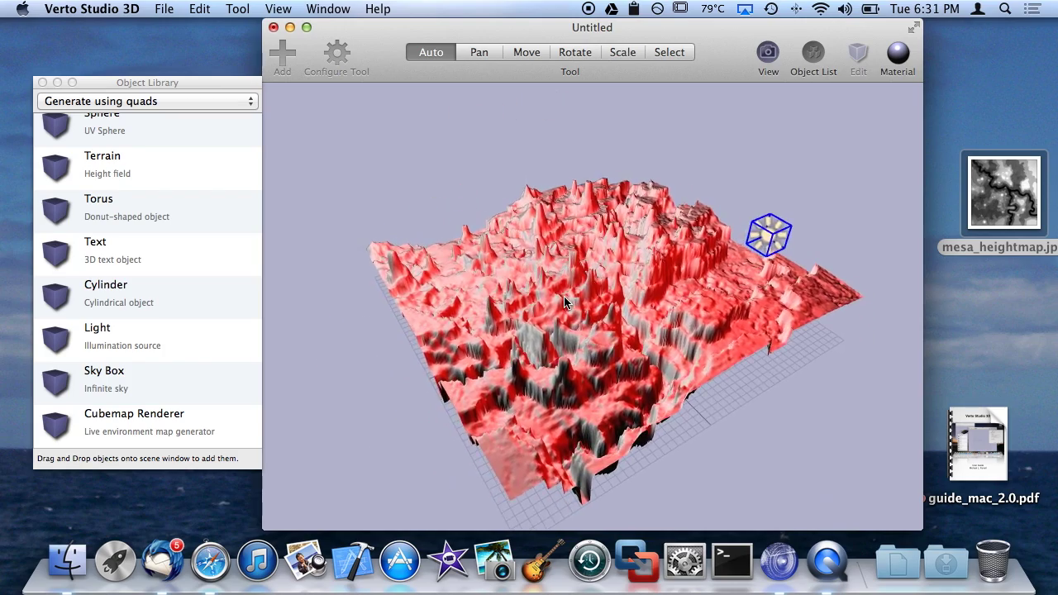
pyautogui.hscroll(-5, 564, 301)
pyautogui.press('Delete')
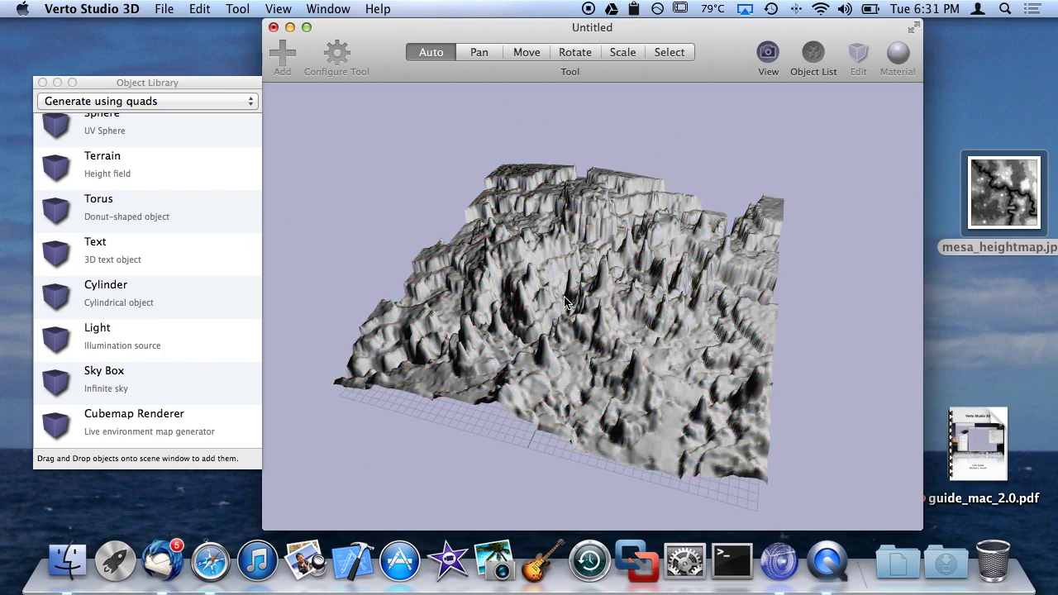
pyautogui.hscroll(-10, 563, 300)
# Add a Sky Box from the Object Library to the terrain scene and move the Inspector aside.
pyautogui.click(167, 82)
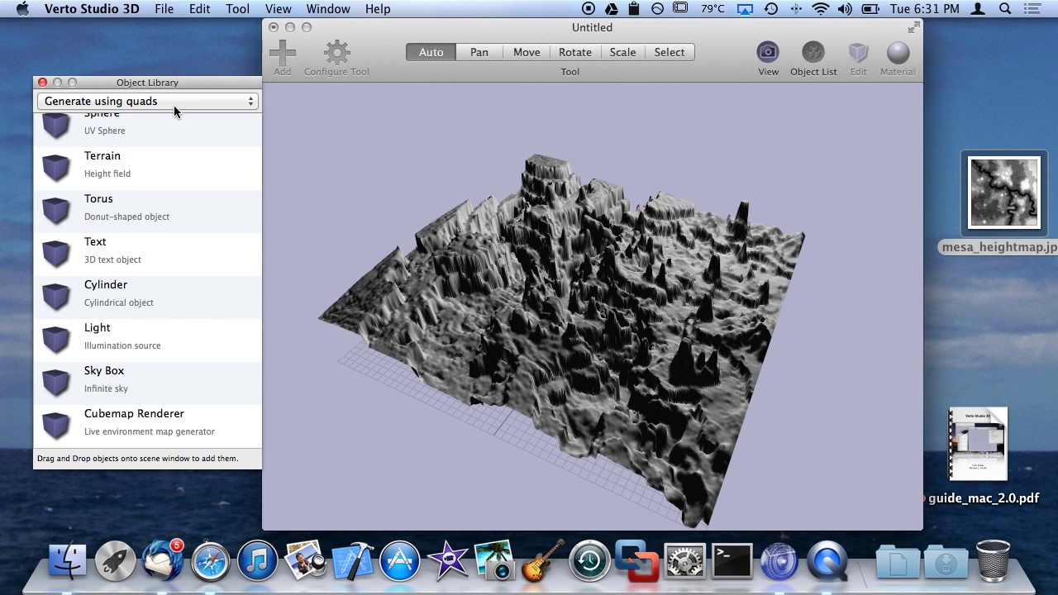
pyautogui.click(157, 369)
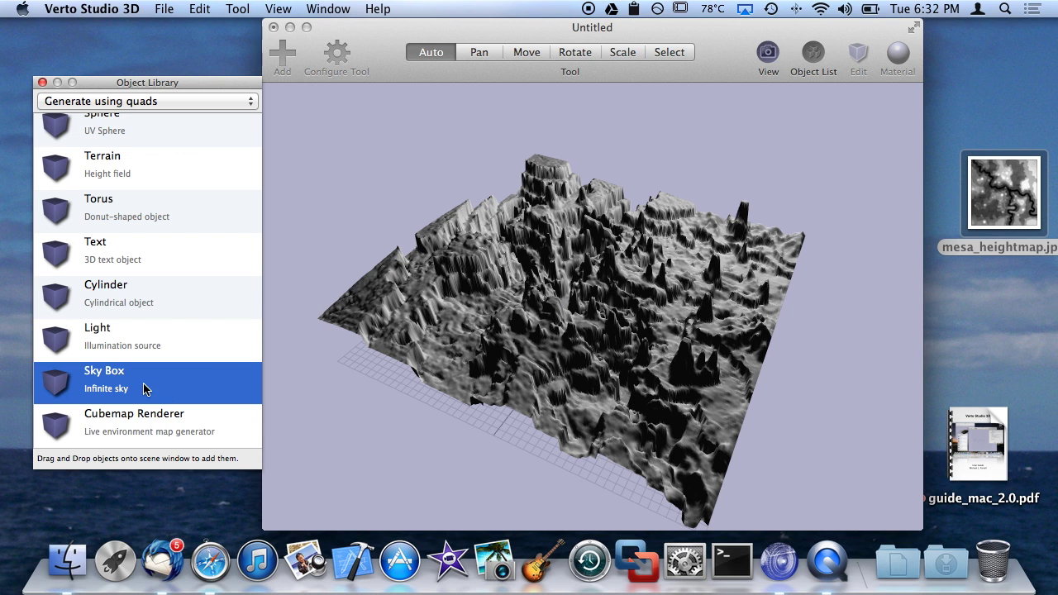
pyautogui.moveTo(143, 388); pyautogui.dragTo(433, 139)
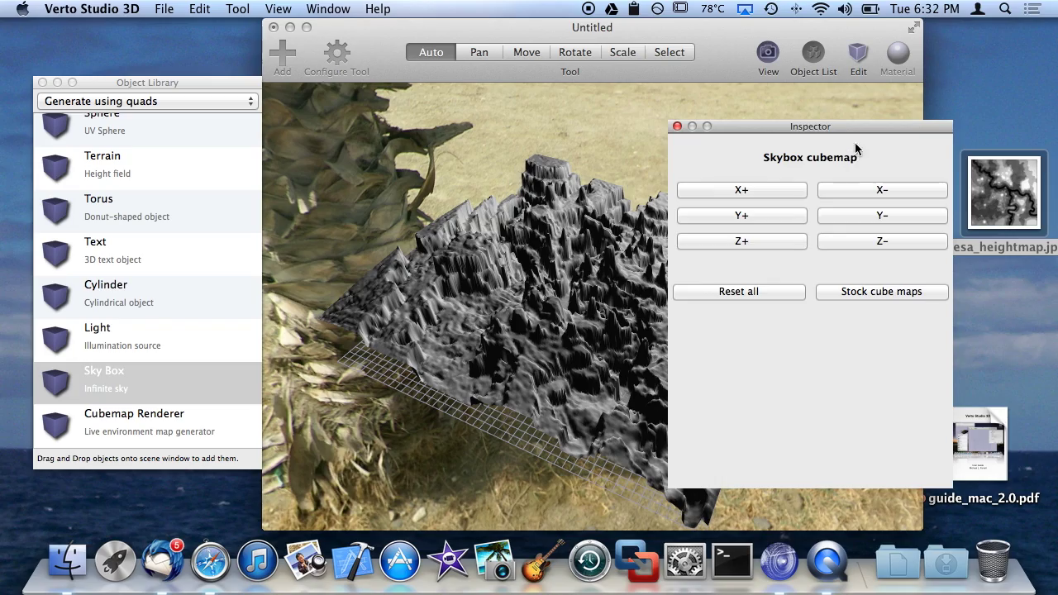
pyautogui.moveTo(842, 129); pyautogui.dragTo(1022, 122)
pyautogui.click(730, 61)
# Examine the terrain against the skybox surroundings from several angles, including horizon level and close up.
pyautogui.hscroll(5, 594, 332)
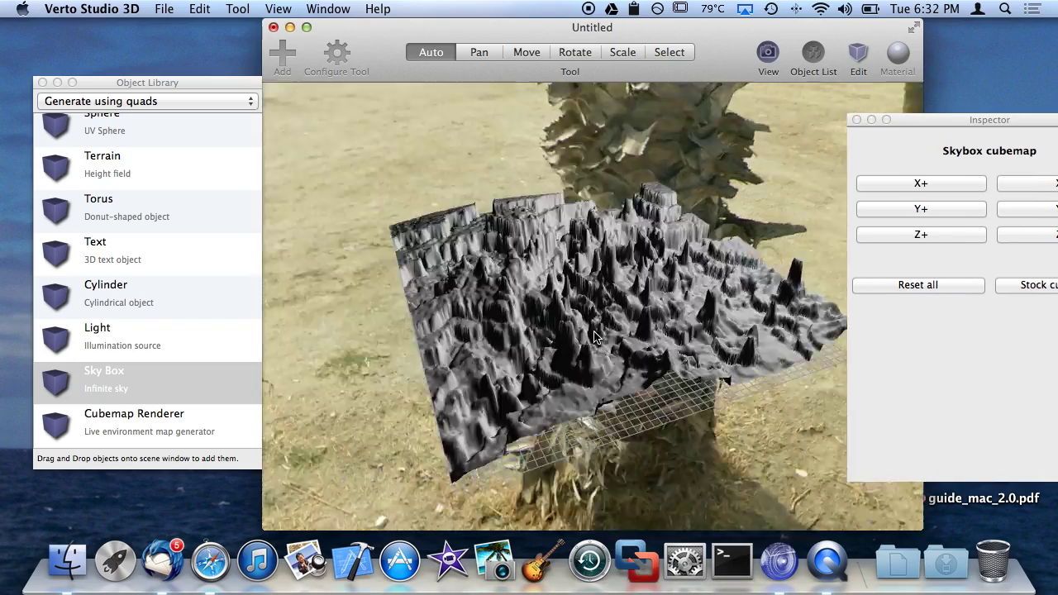
pyautogui.scroll(10, 593, 331)
pyautogui.scroll(-5, 593, 331)
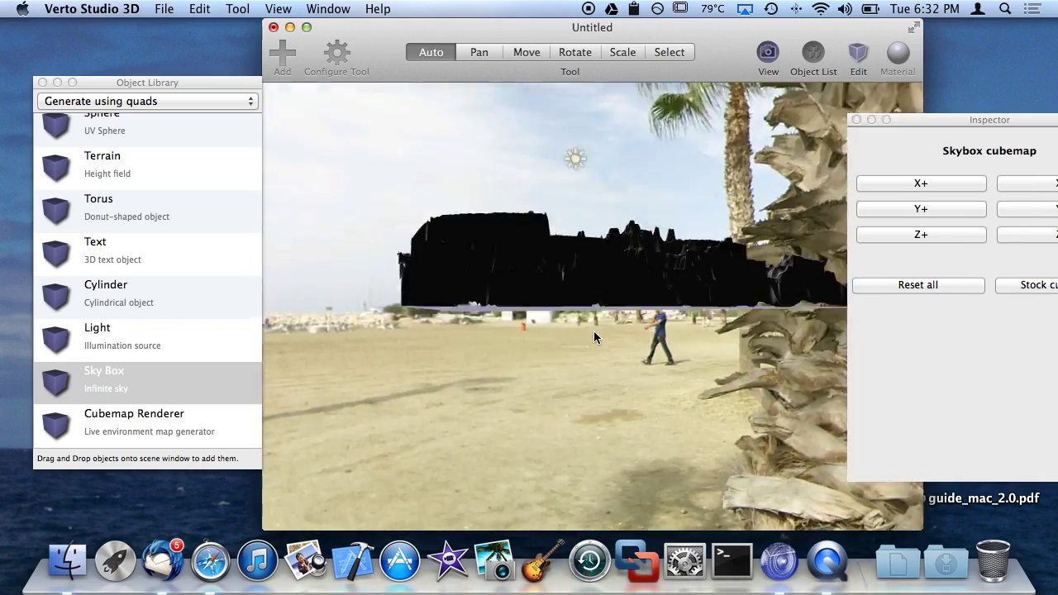
pyautogui.scroll(-10, 593, 331)
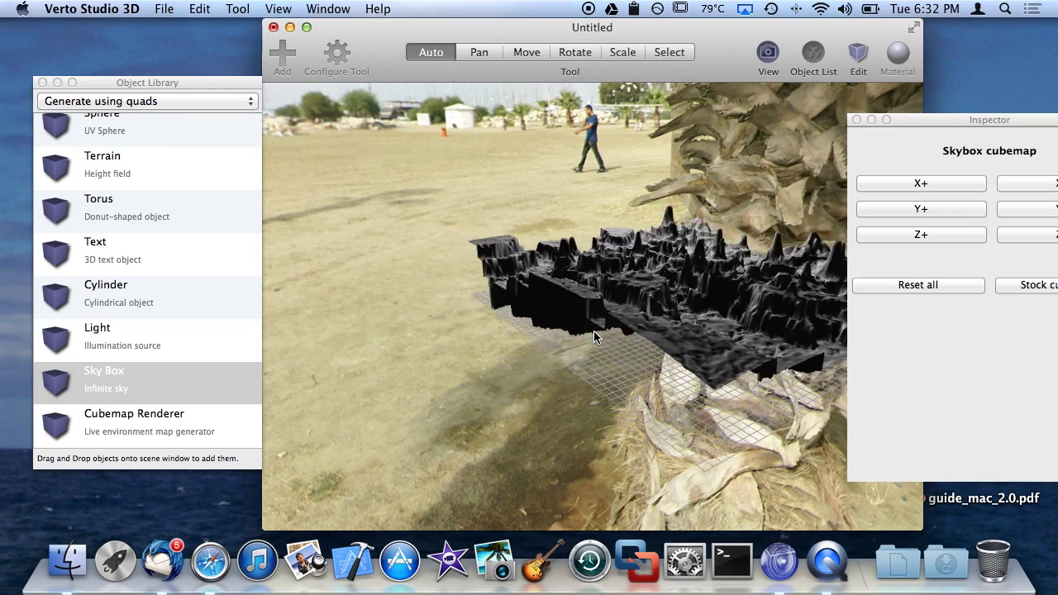
pyautogui.hscroll(5, 593, 331)
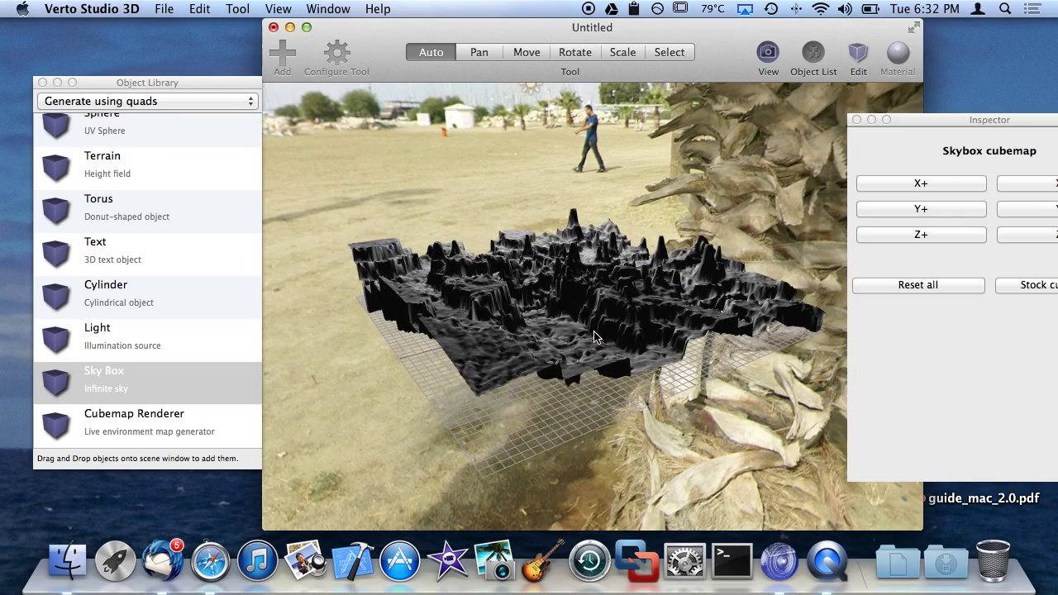
pyautogui.click(591, 225)
pyautogui.scroll(-10, 590, 222)
pyautogui.scroll(10, 590, 222)
pyautogui.scroll(5, 589, 223)
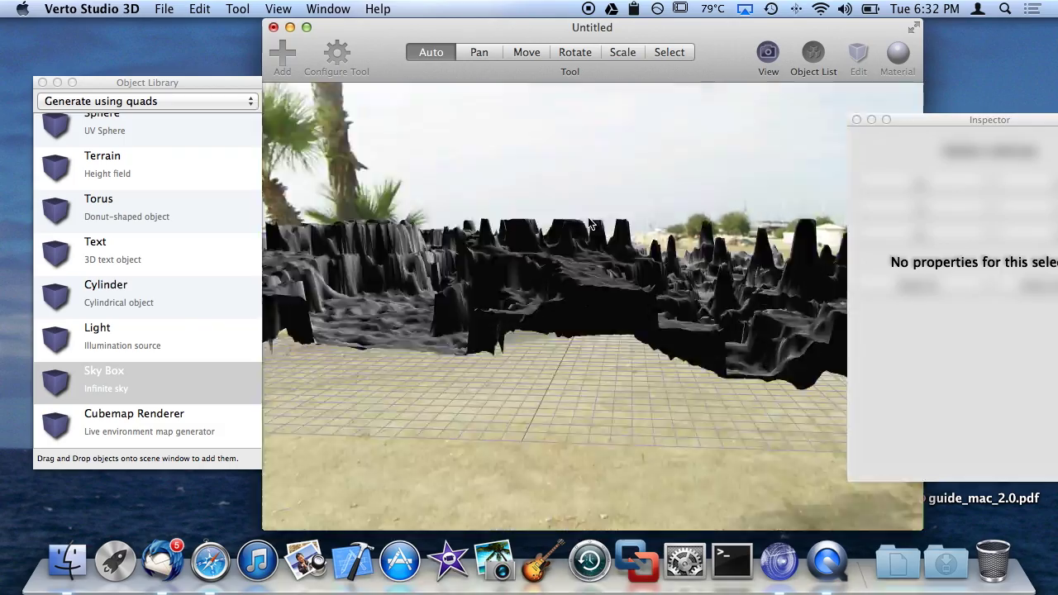
# Inspect the terrain and skybox from overhead and from beneath the grid, and shift the scene window slightly sideways.
pyautogui.scroll(-10, 589, 223)
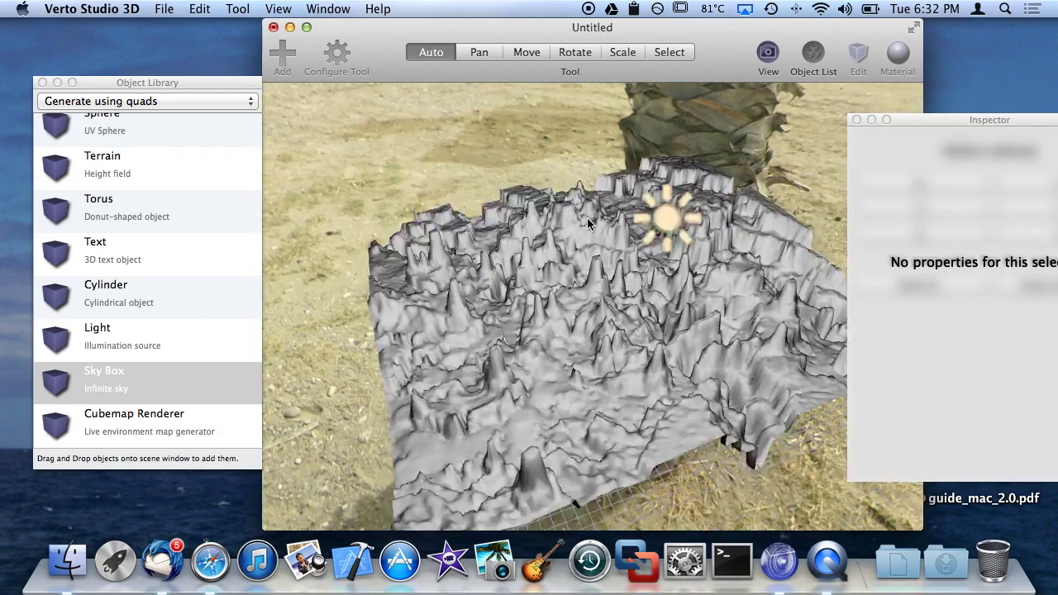
pyautogui.scroll(10, 588, 223)
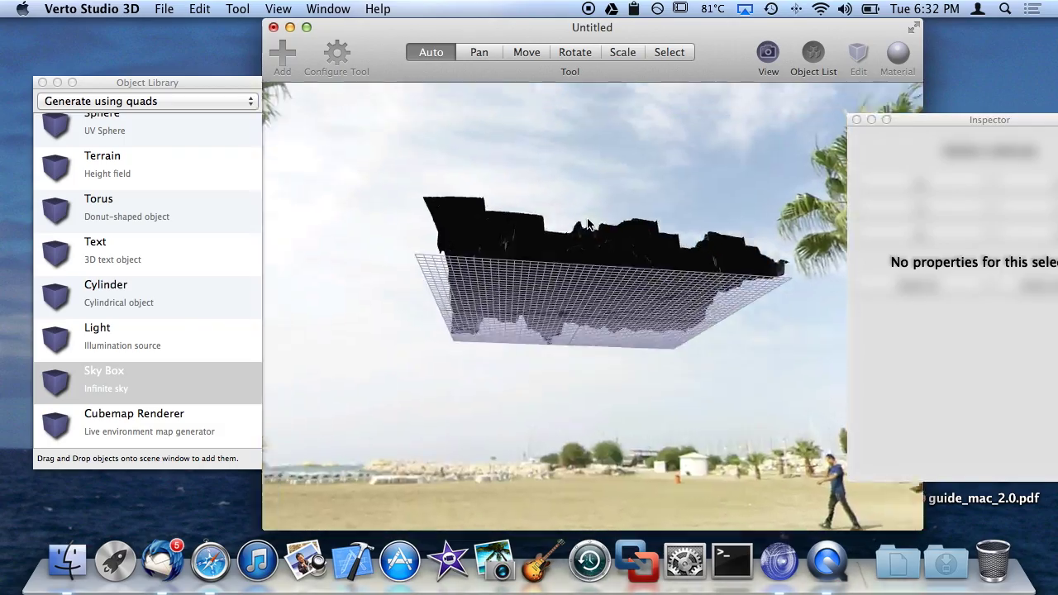
pyautogui.scroll(-10, 588, 223)
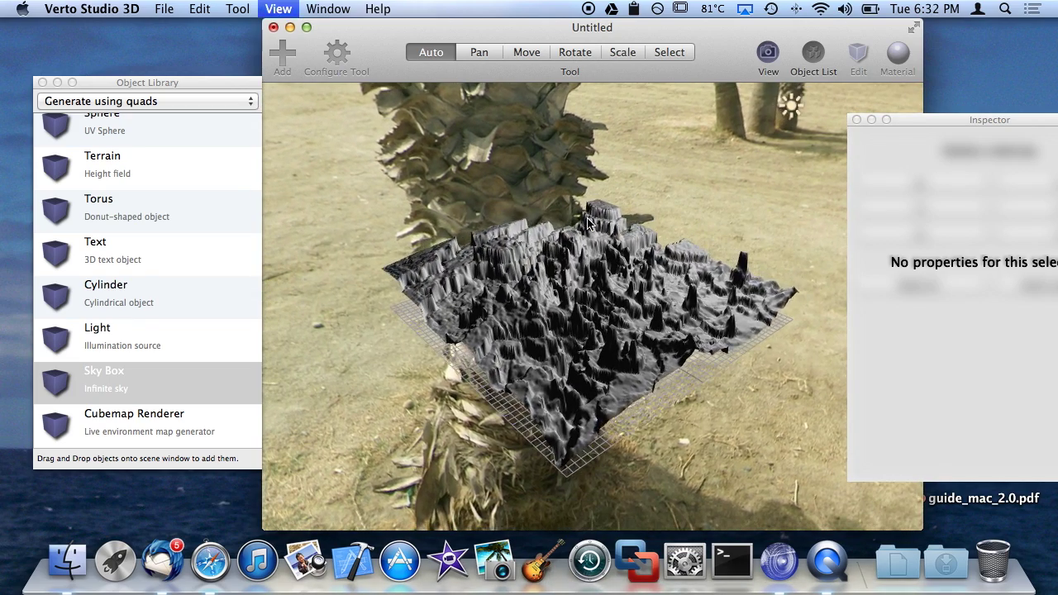
pyautogui.press('super+plus')
pyautogui.moveTo(789, 65); pyautogui.dragTo(719, 36)
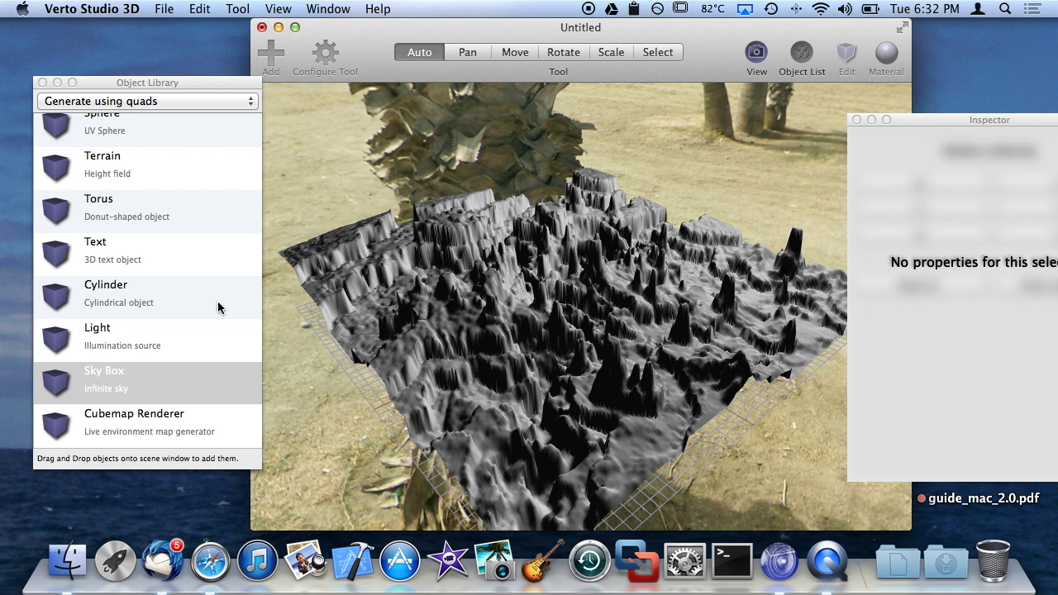
# Select the Sky Box from the scene's object list and display its cubemap properties in the Inspector.
pyautogui.click(125, 381)
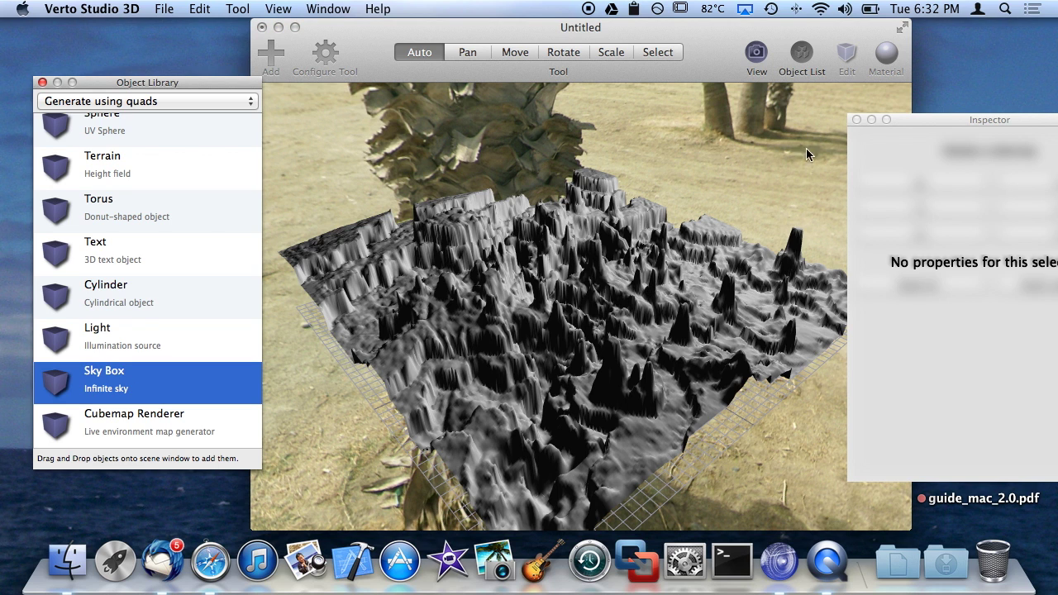
pyautogui.click(855, 120)
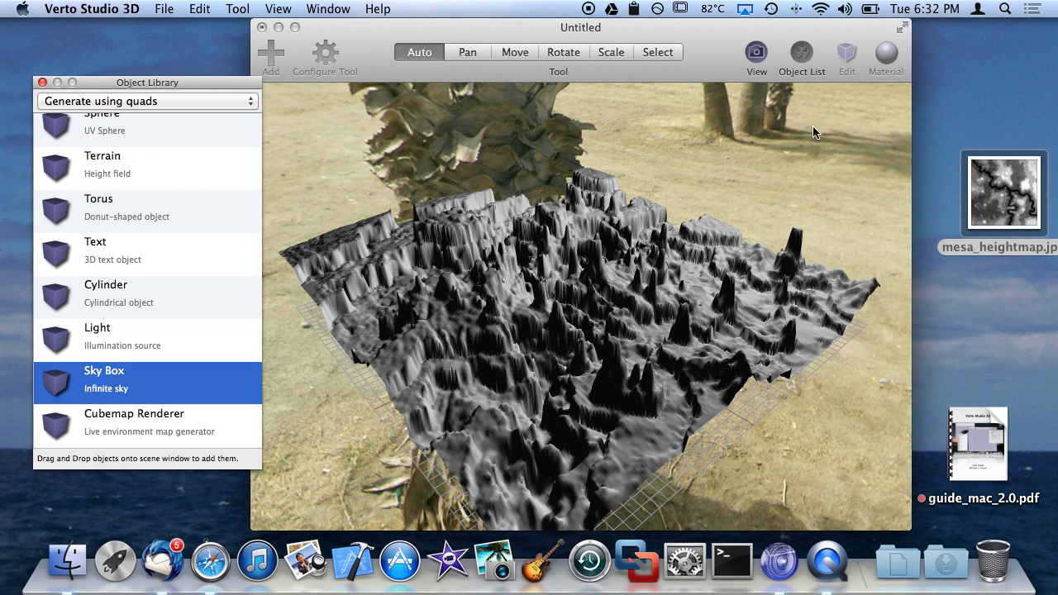
pyautogui.click(789, 72)
pyautogui.scroll(-1, 714, 233)
pyautogui.click(715, 189)
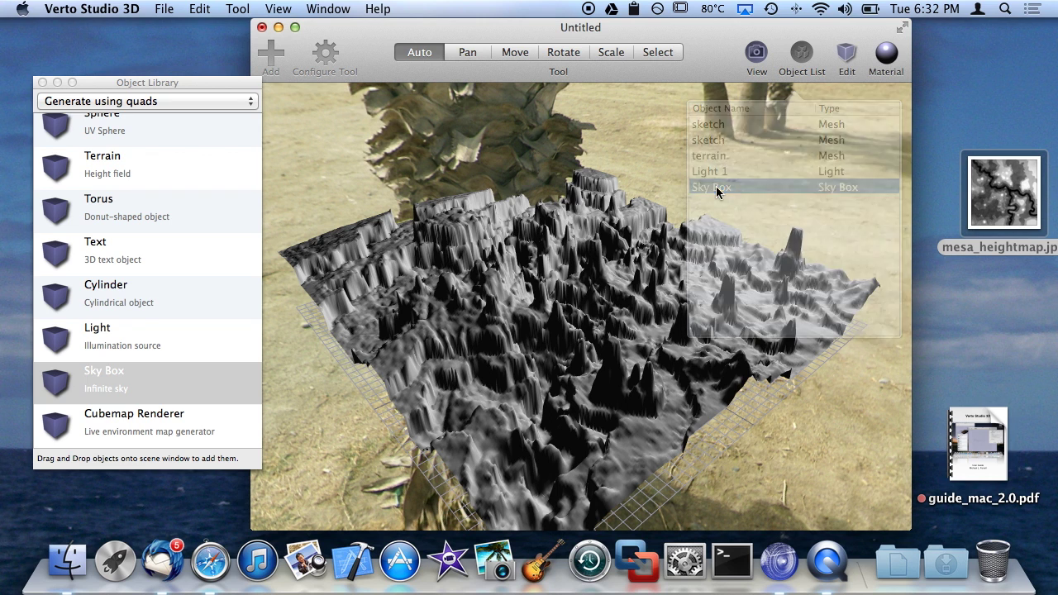
pyautogui.click(885, 74)
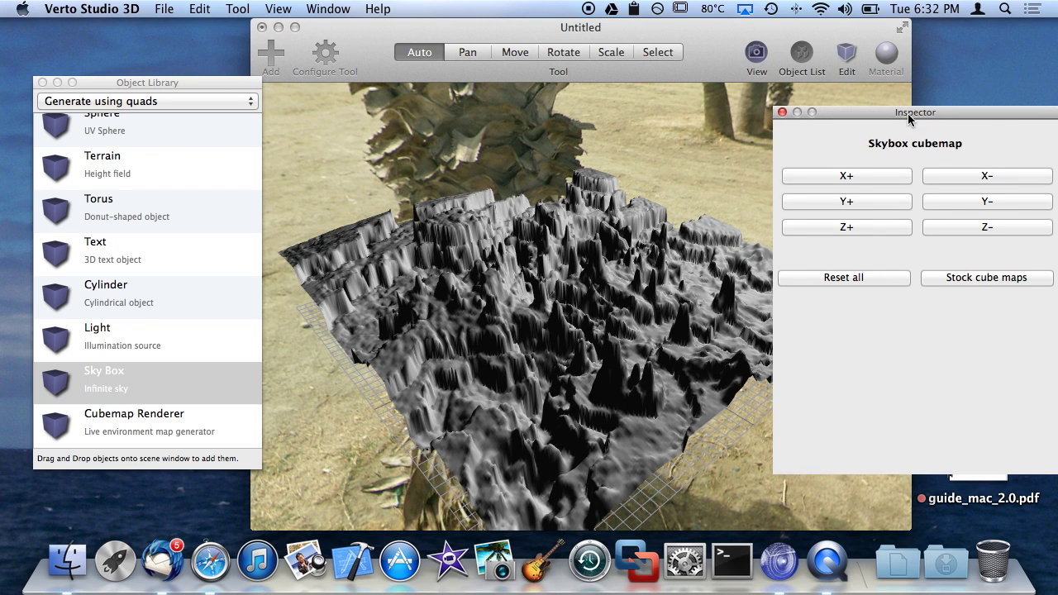
pyautogui.moveTo(907, 113); pyautogui.dragTo(892, 66)
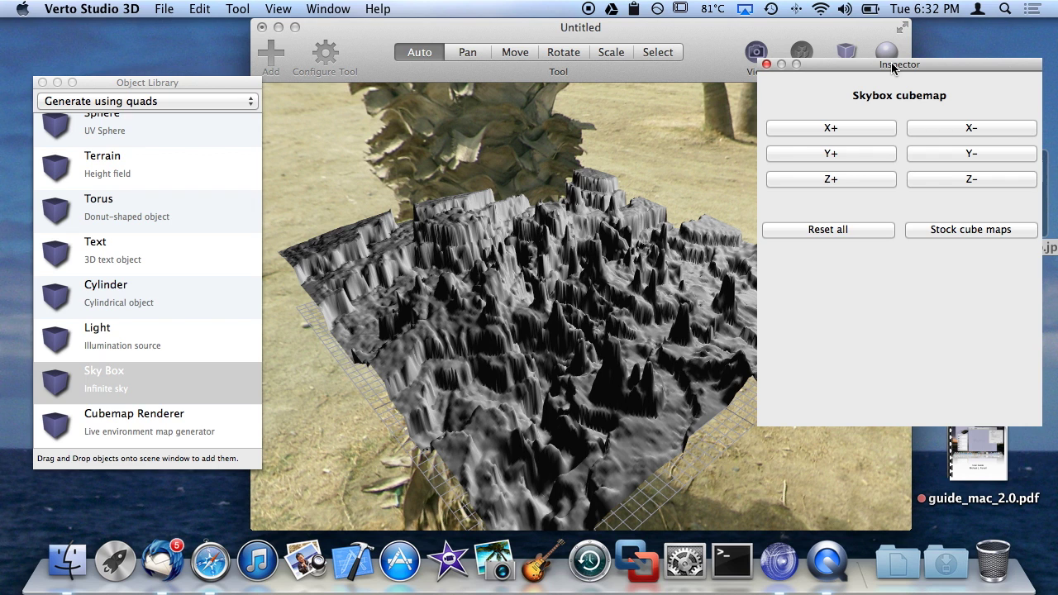
# Apply the dark night-time stock cube map to the skybox.
pyautogui.click(978, 235)
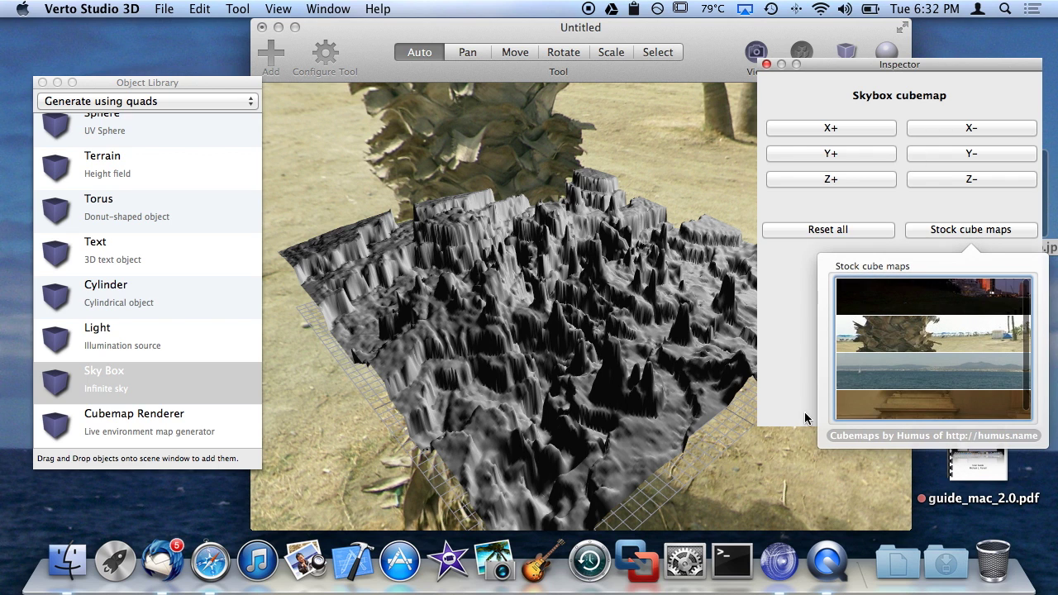
pyautogui.scroll(-2, 887, 374)
pyautogui.click(920, 317)
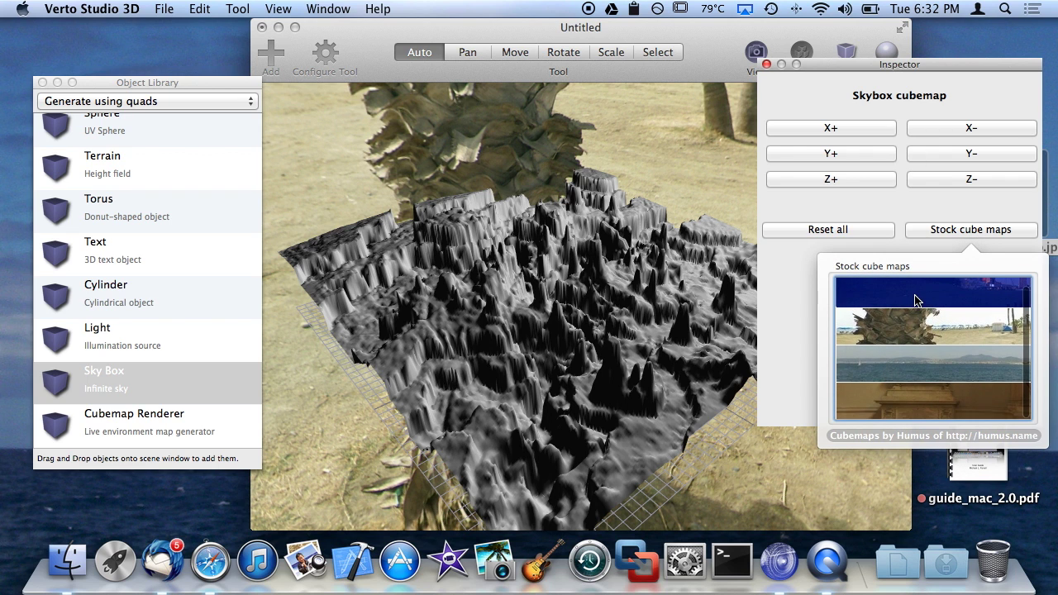
# Apply the stock cube map of the open sea to the skybox and close its properties.
pyautogui.click(937, 231)
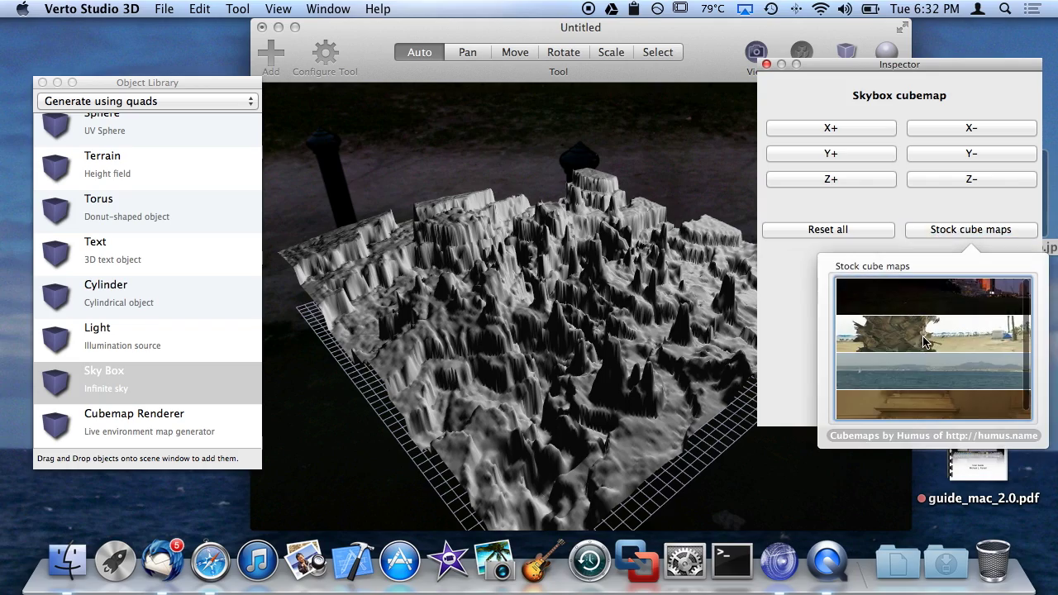
pyautogui.click(923, 368)
pyautogui.moveTo(496, 309); pyautogui.dragTo(555, 246)
pyautogui.hscroll(-10, 556, 245)
pyautogui.scroll(-5, 555, 246)
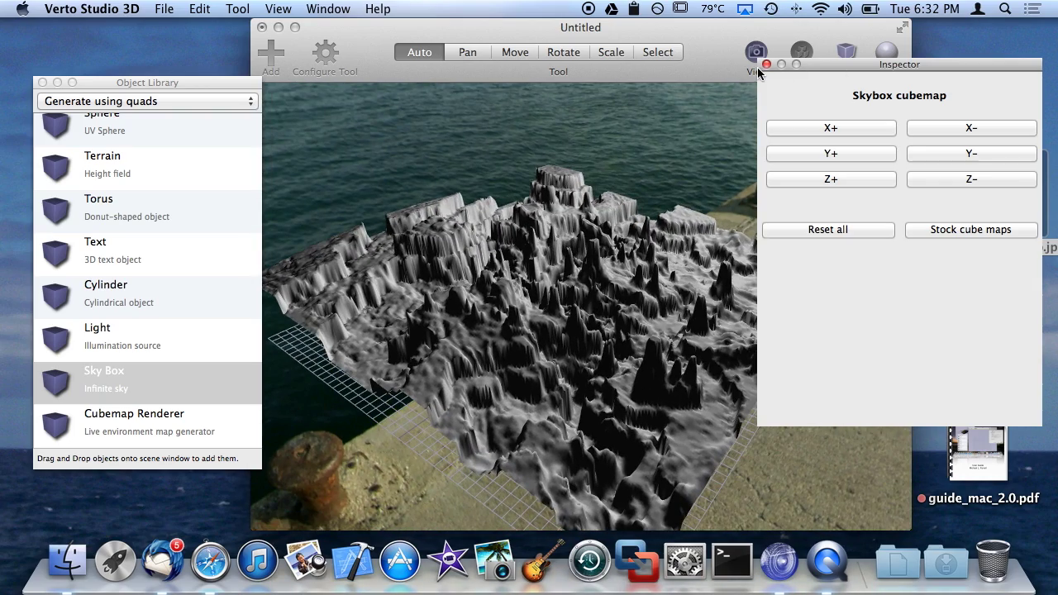
pyautogui.click(766, 65)
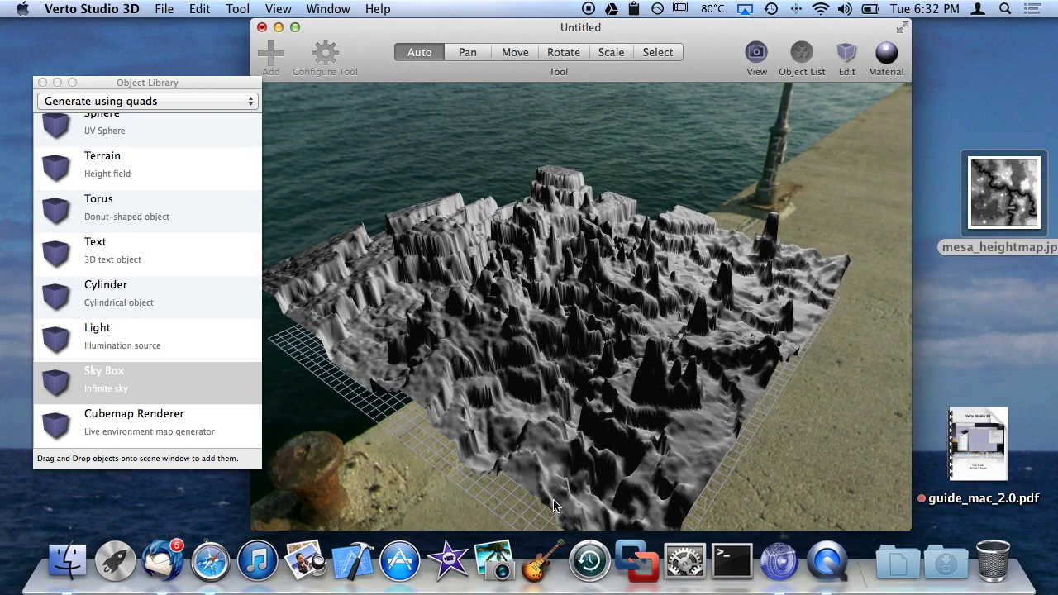
# Look through the object types offered in the Object Library, from Plane to Cubemap Renderer.
pyautogui.click(133, 454)
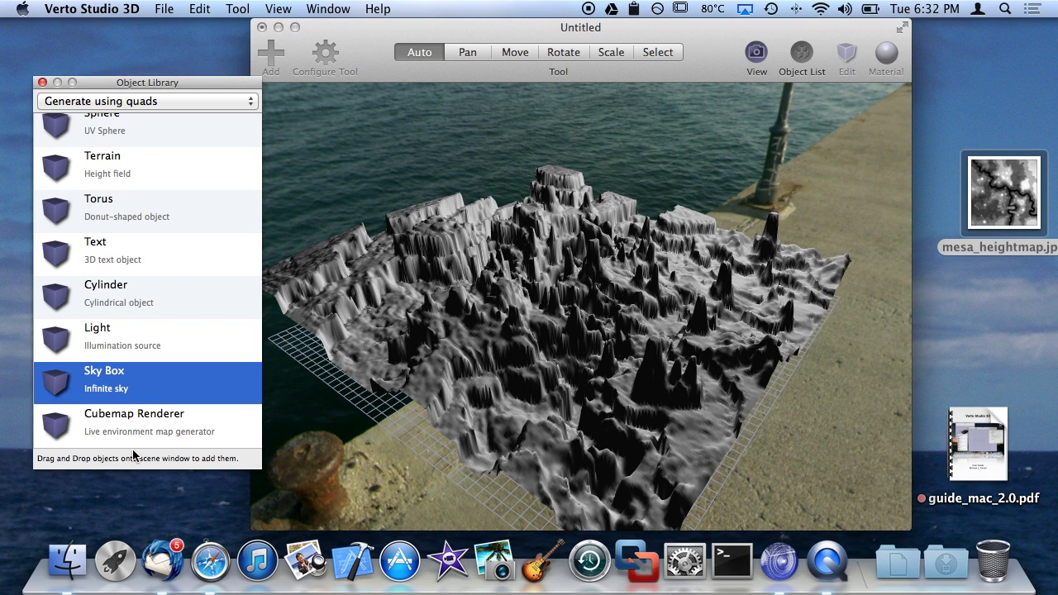
pyautogui.click(153, 426)
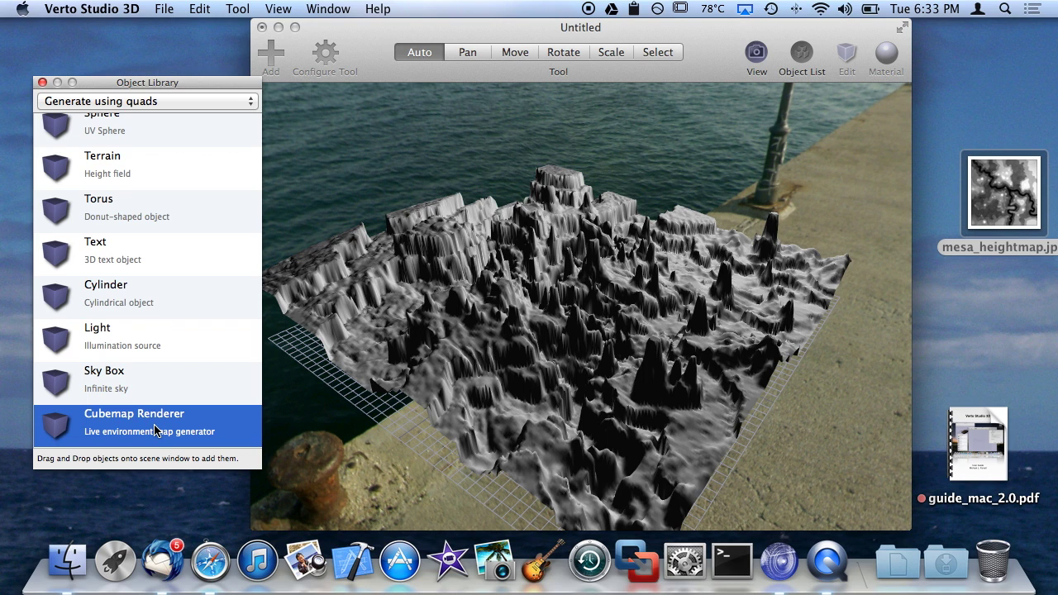
pyautogui.scroll(3, 155, 430)
pyautogui.scroll(-3, 154, 429)
pyautogui.scroll(5, 154, 430)
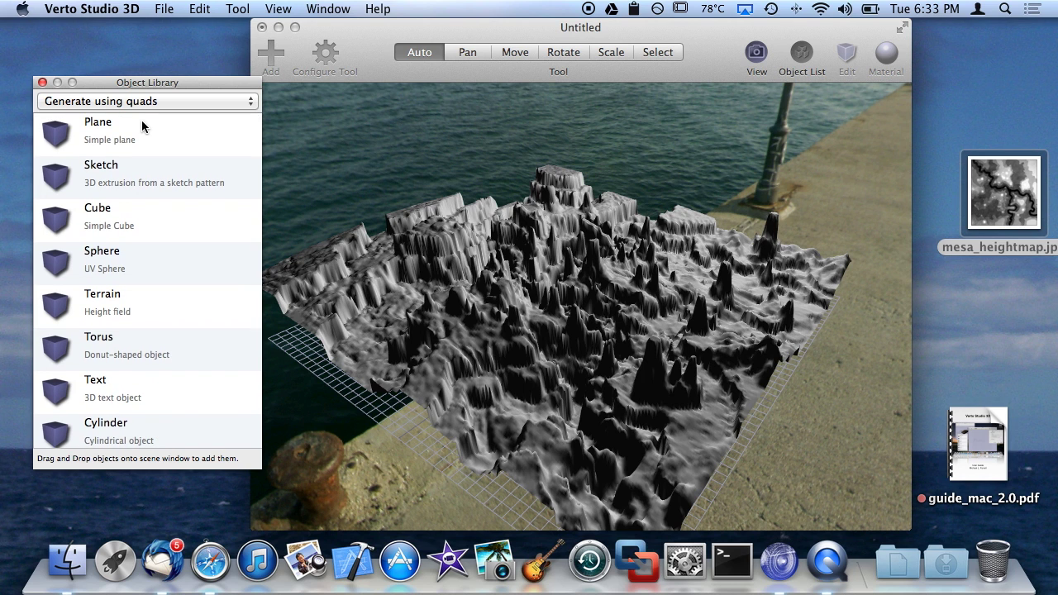
pyautogui.scroll(-5, 124, 225)
pyautogui.scroll(5, 116, 274)
pyautogui.scroll(2, 195, 159)
pyautogui.scroll(-5, 195, 157)
pyautogui.scroll(5, 195, 158)
pyautogui.scroll(-5, 199, 121)
pyautogui.scroll(5, 199, 122)
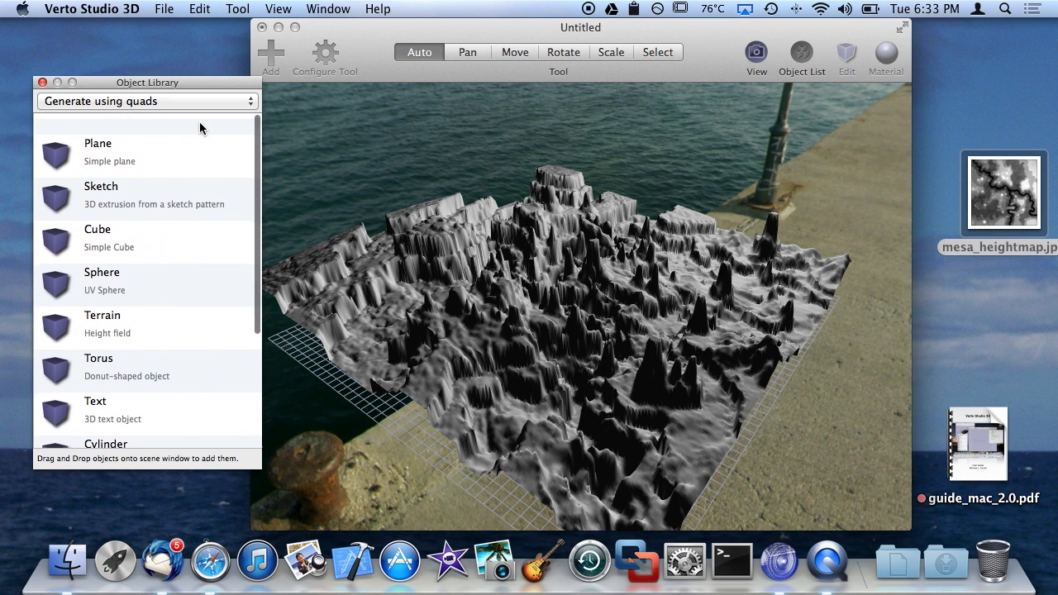
pyautogui.scroll(-5, 199, 122)
pyautogui.scroll(5, 200, 122)
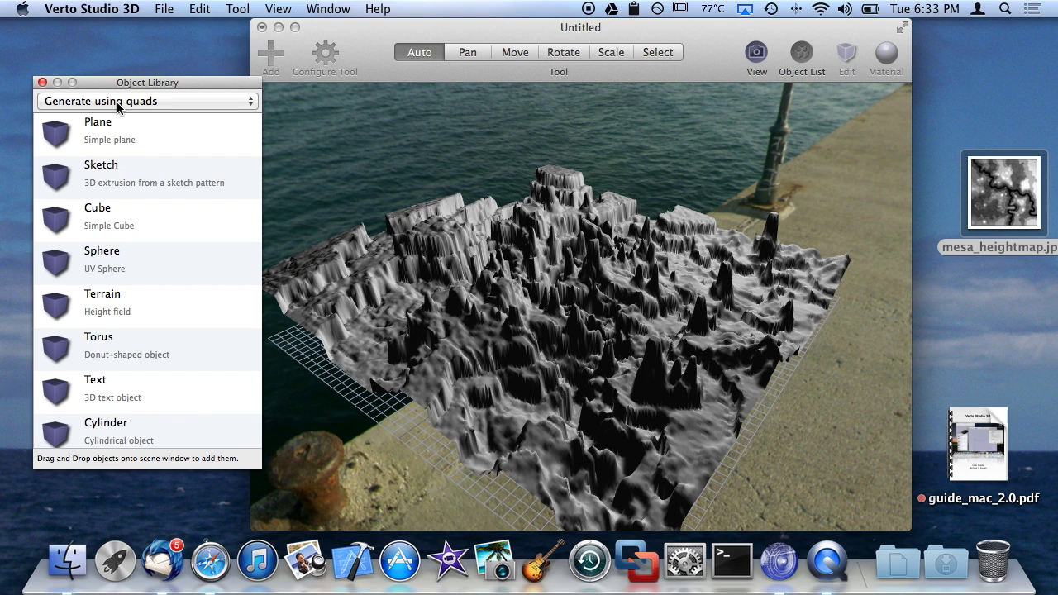
# Review the Object Library's mesh generation options, quads and triangles, keeping the quads setting.
pyautogui.click(210, 101)
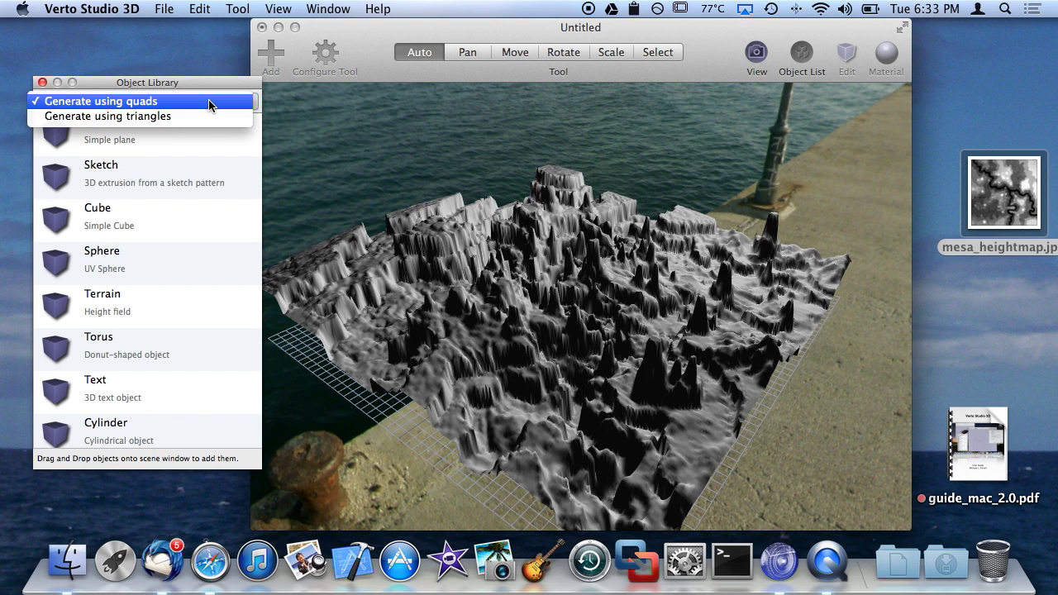
pyautogui.click(194, 218)
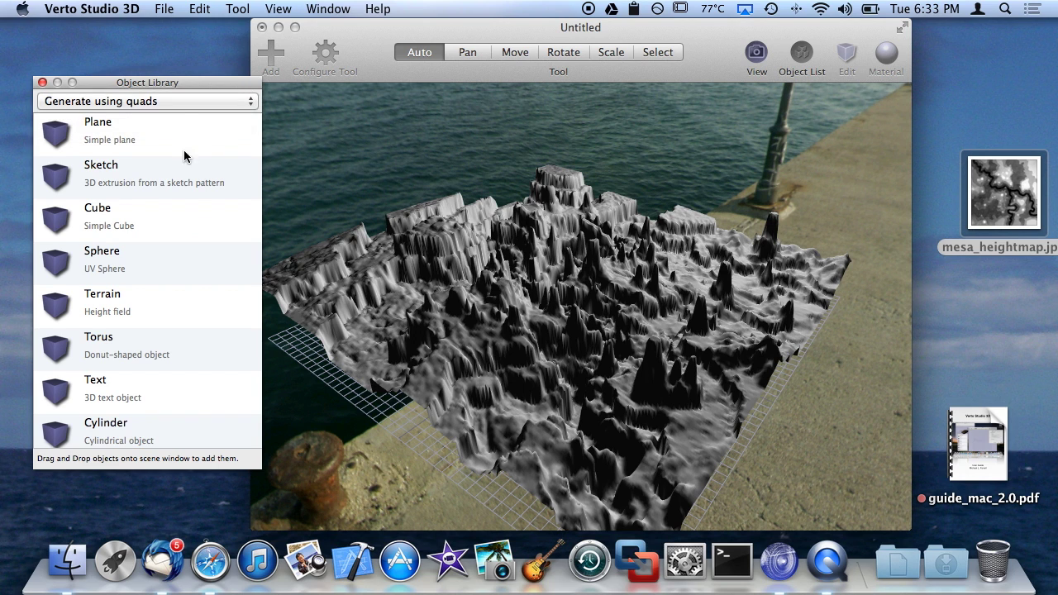
pyautogui.click(183, 101)
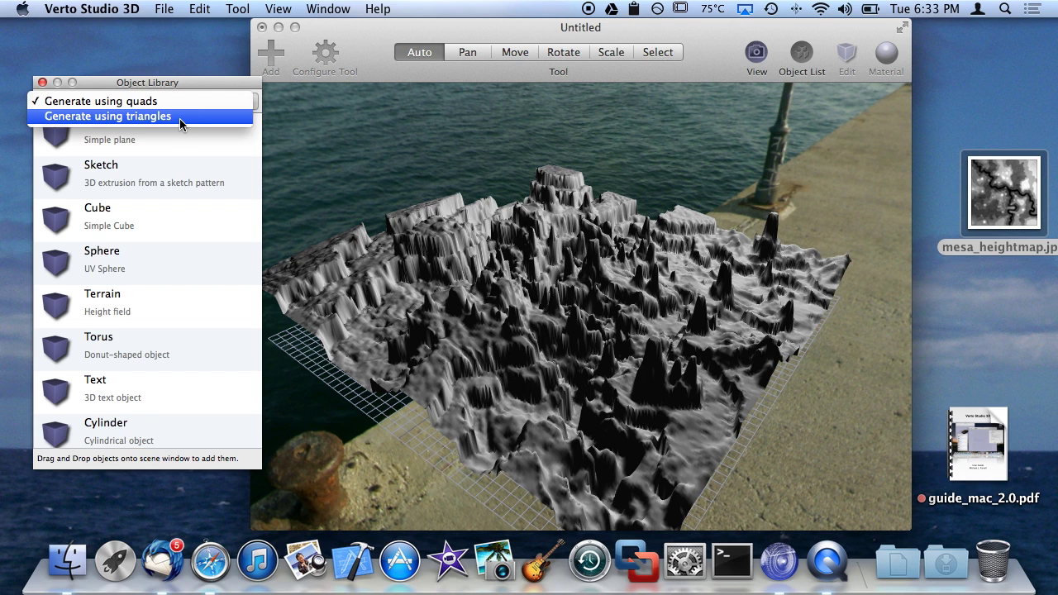
pyautogui.click(153, 85)
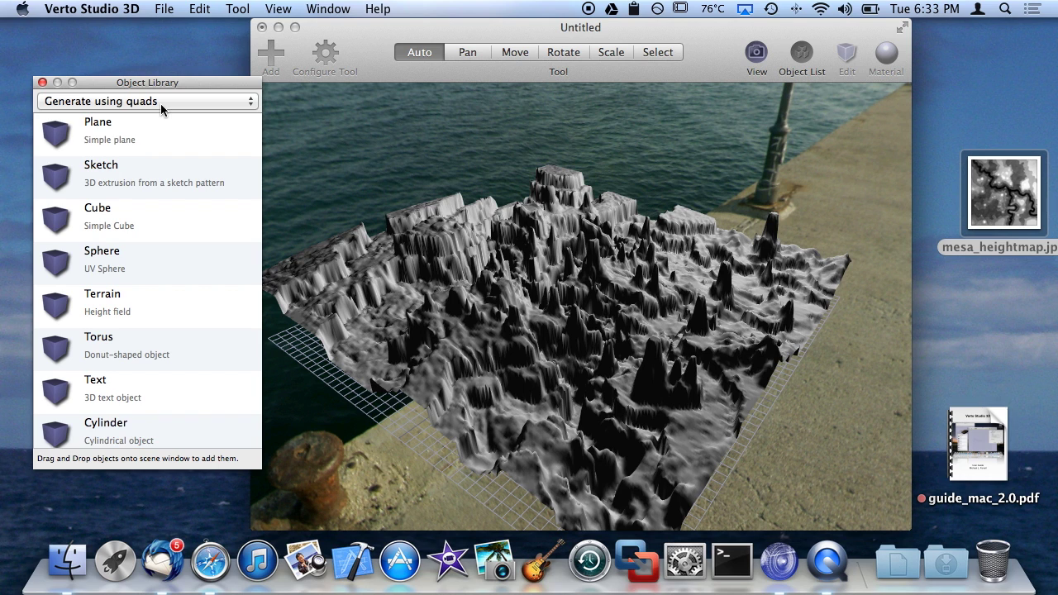
pyautogui.click(160, 104)
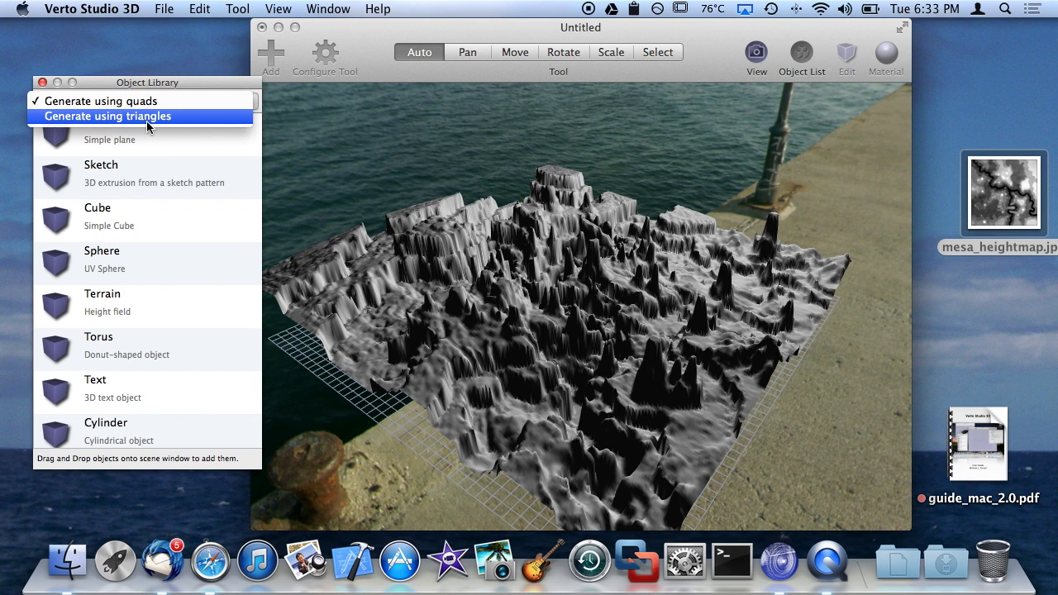
pyautogui.click(152, 171)
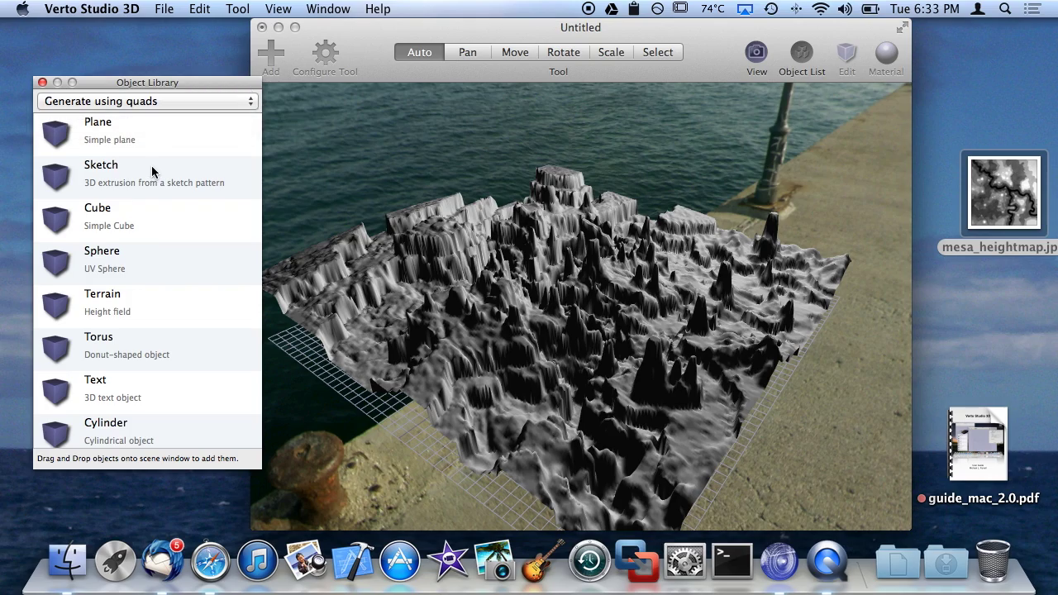
# Select the terrain and view it from several sides against the sea and pier skybox.
pyautogui.click(489, 273)
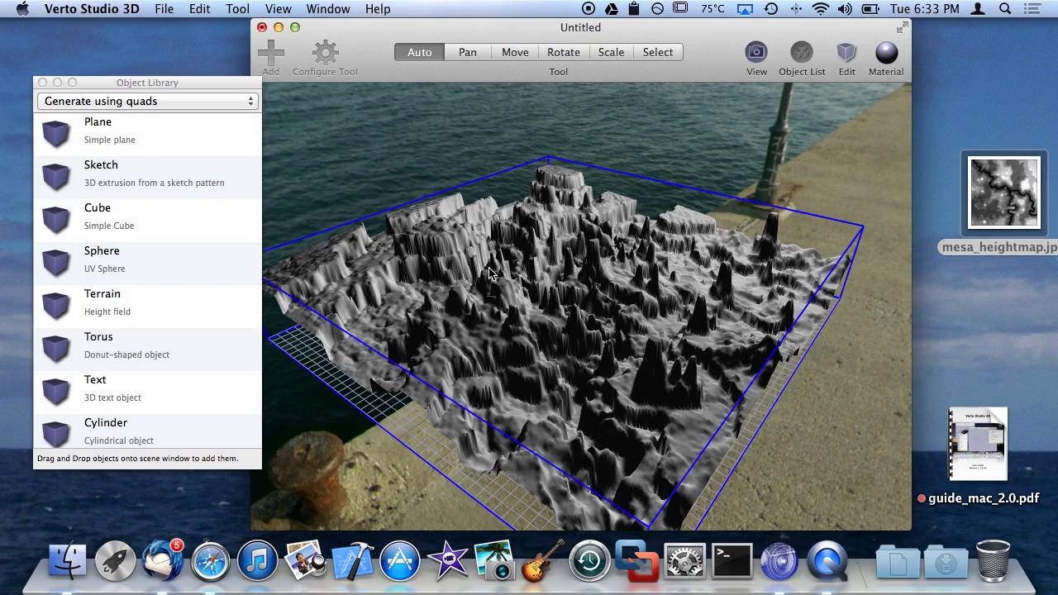
pyautogui.hscroll(-20, 507, 272)
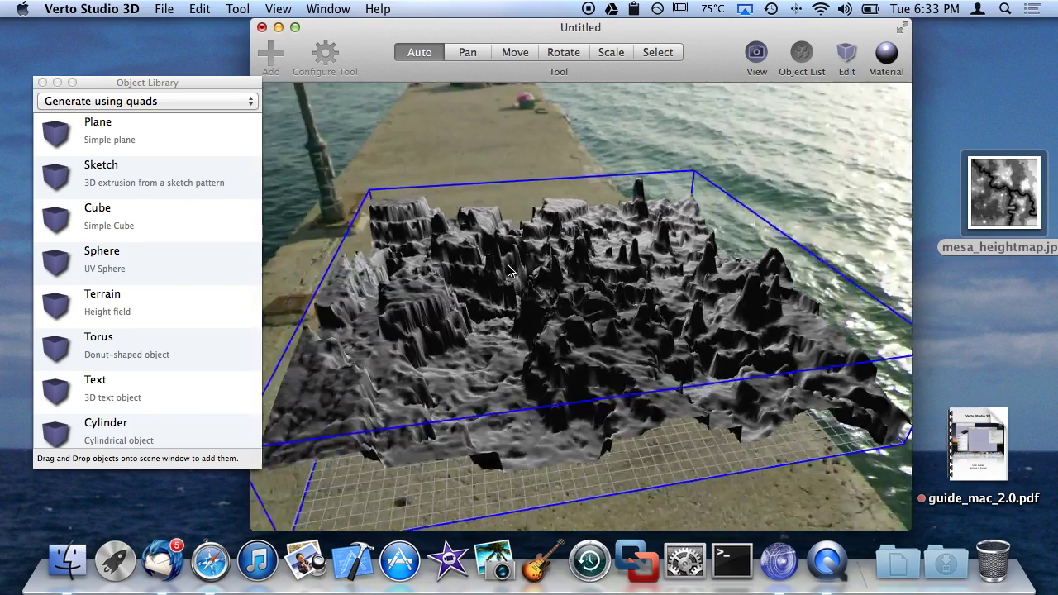
pyautogui.hscroll(10, 508, 271)
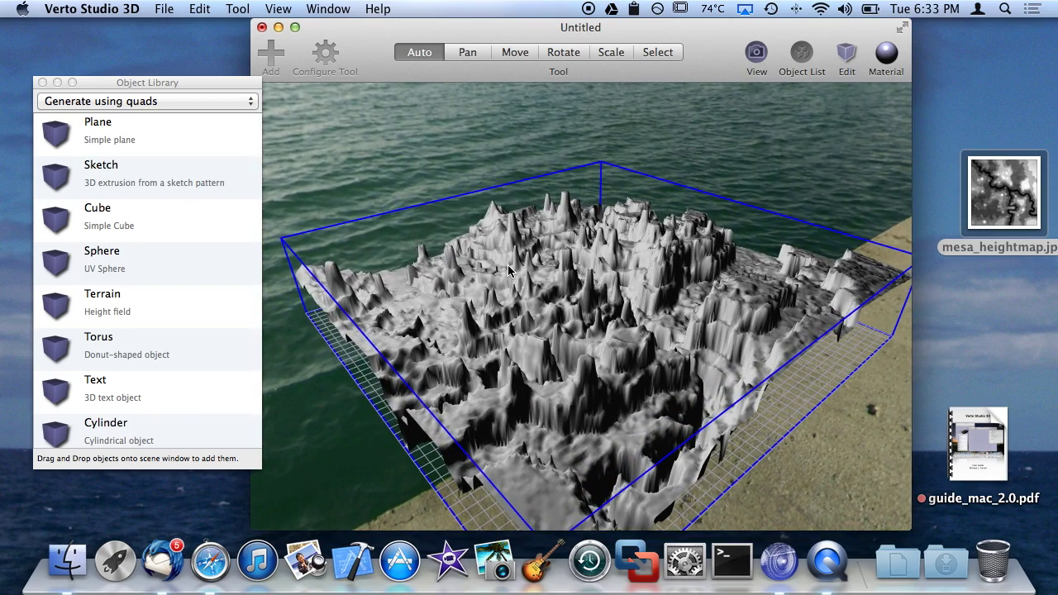
pyautogui.hscroll(10, 508, 271)
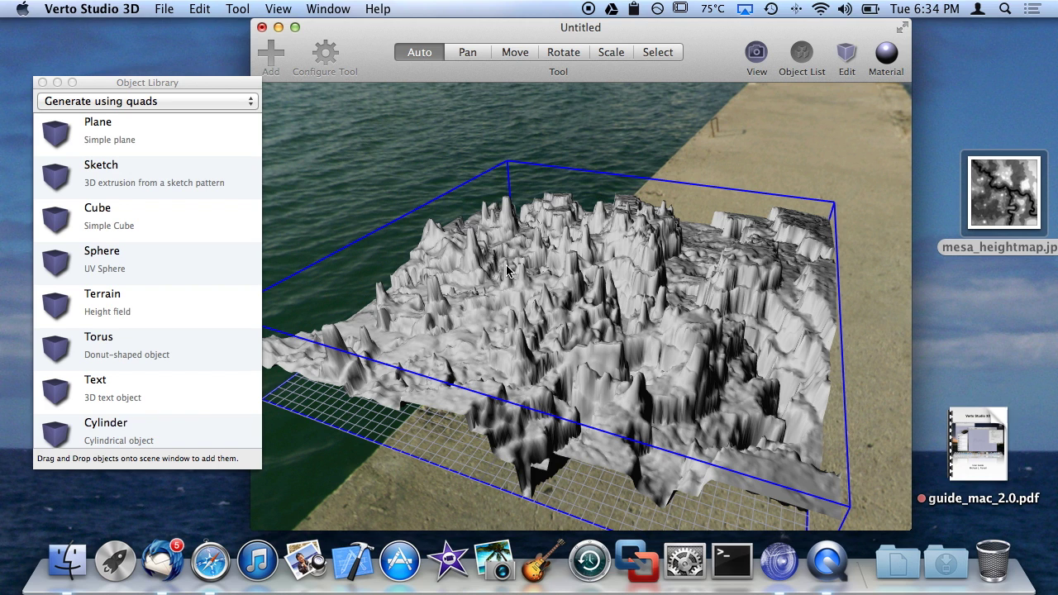
pyautogui.scroll(-5, 127, 226)
pyautogui.scroll(5, 126, 224)
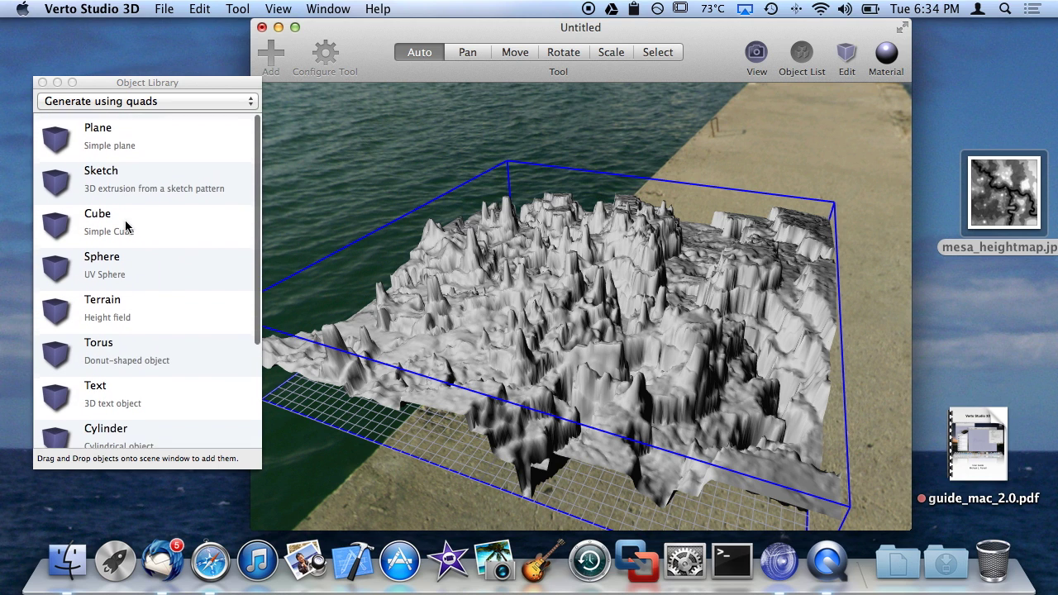
pyautogui.click(187, 81)
pyautogui.scroll(-5, 153, 243)
pyautogui.scroll(5, 153, 240)
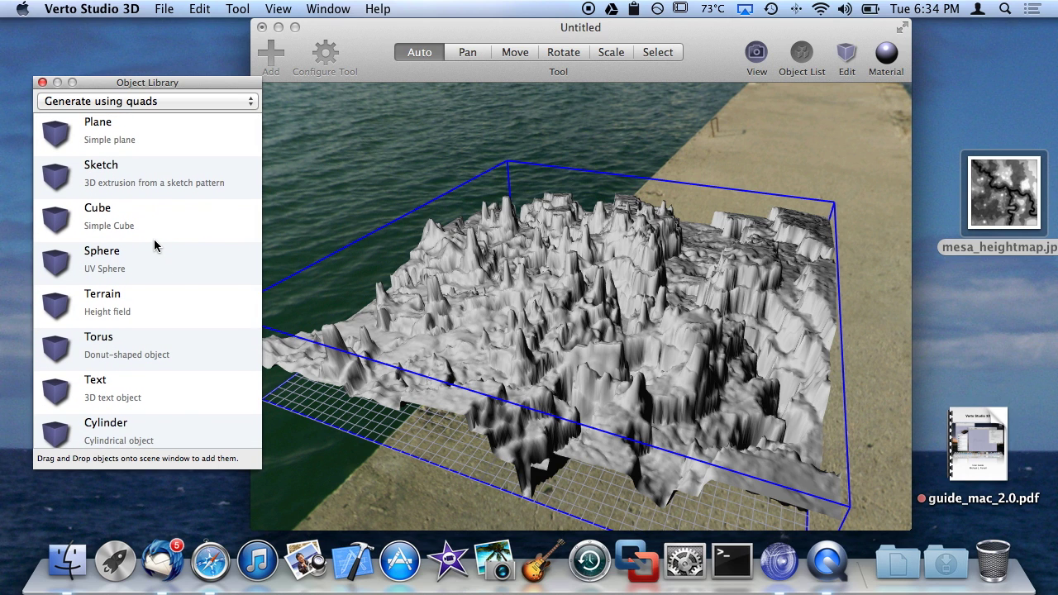
pyautogui.scroll(-5, 153, 239)
pyautogui.scroll(5, 154, 238)
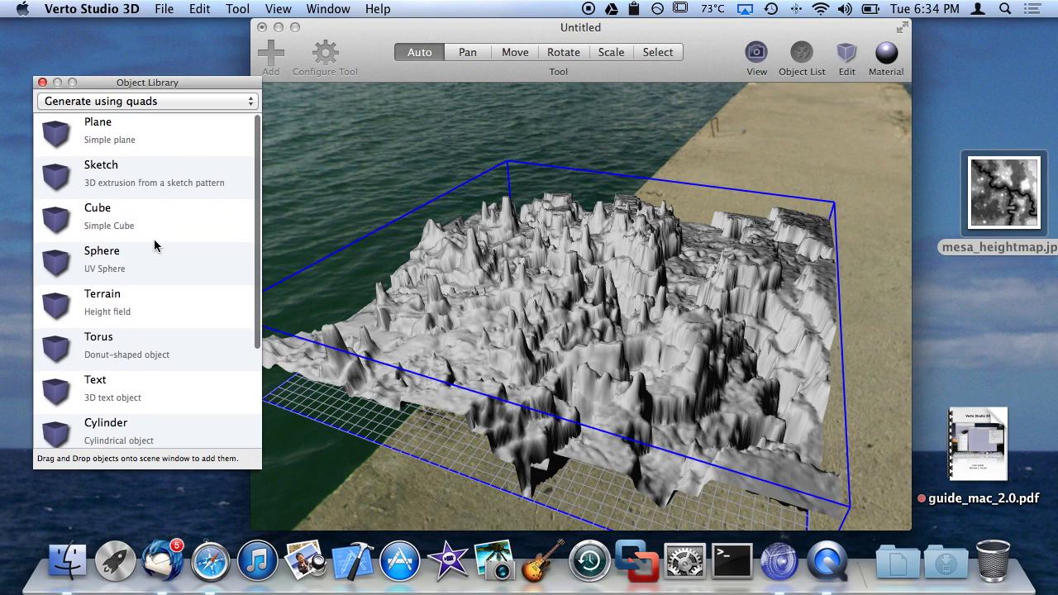
pyautogui.moveTo(446, 357); pyautogui.dragTo(577, 299)
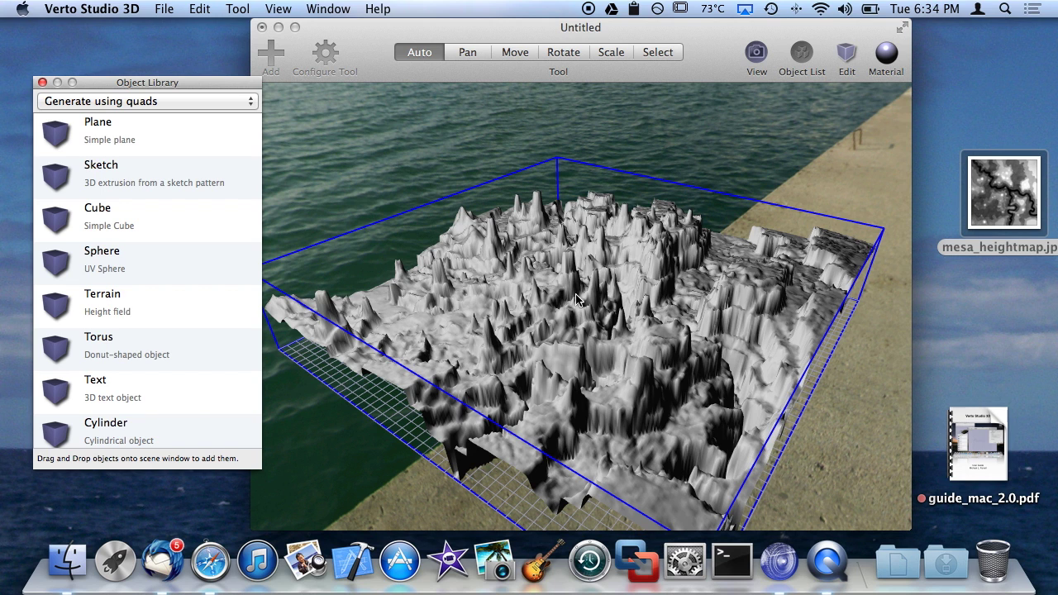
pyautogui.scroll(-5, 229, 299)
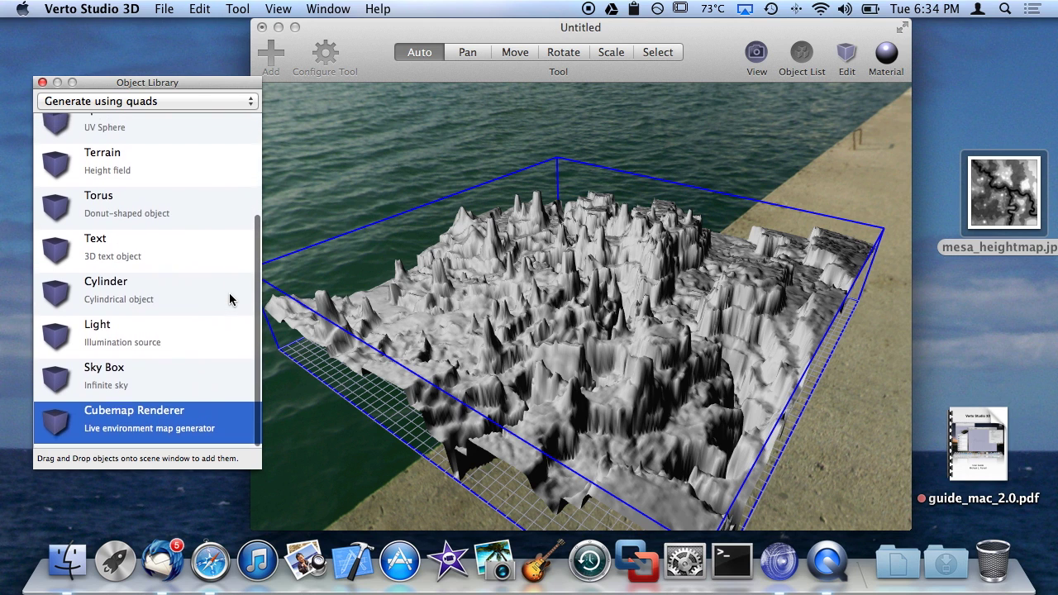
pyautogui.scroll(5, 230, 299)
pyautogui.scroll(-5, 229, 300)
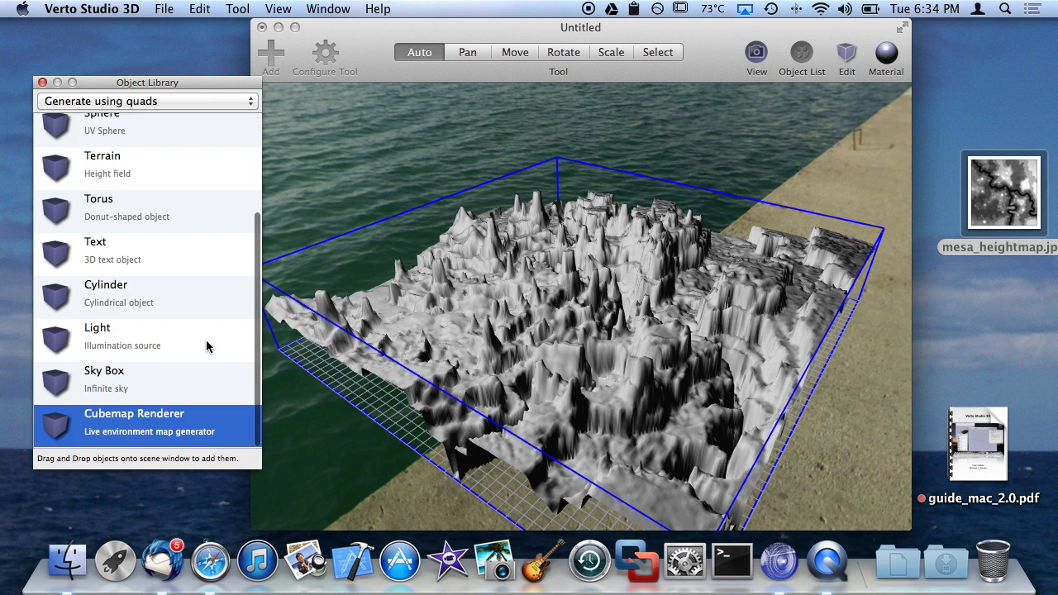
pyautogui.scroll(5, 207, 347)
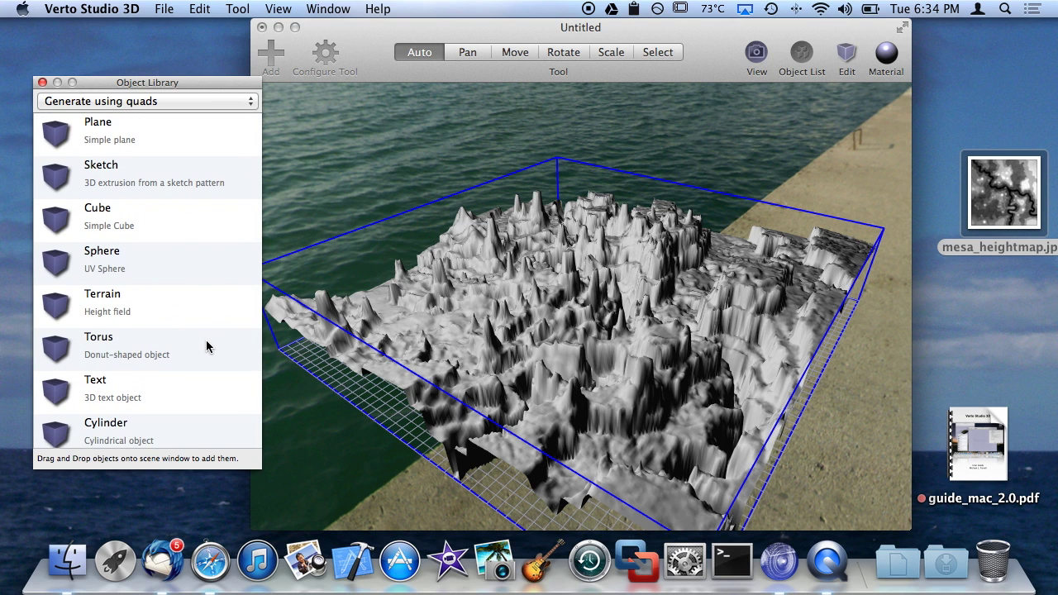
pyautogui.scroll(-5, 164, 176)
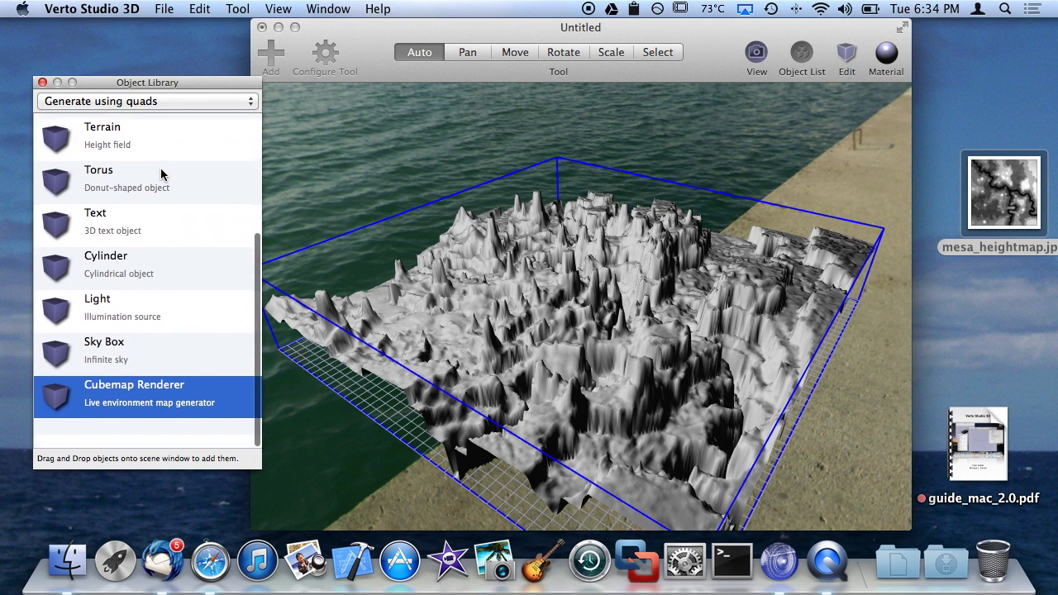
pyautogui.scroll(5, 161, 173)
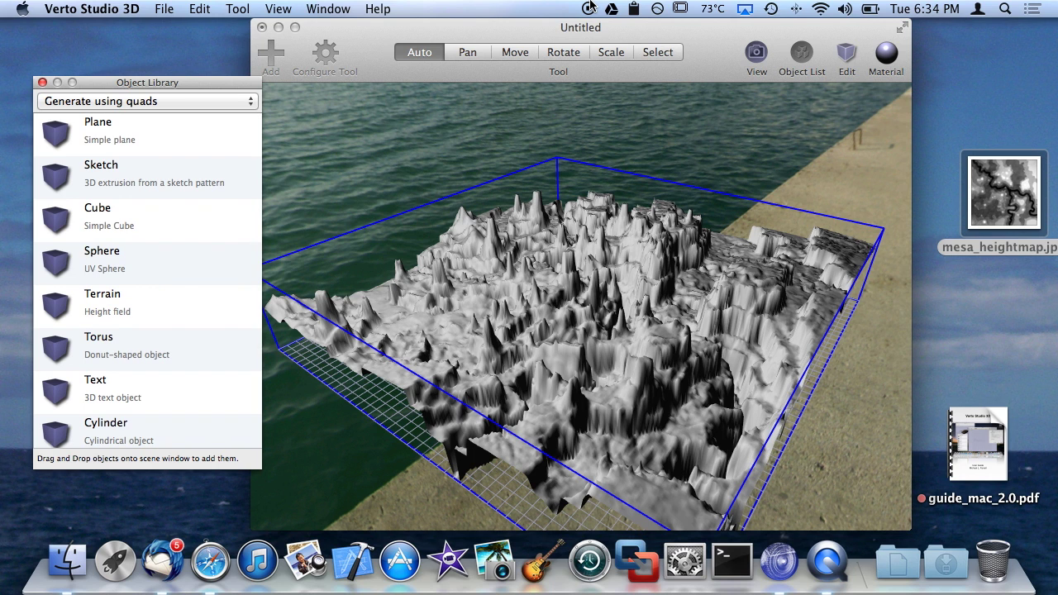